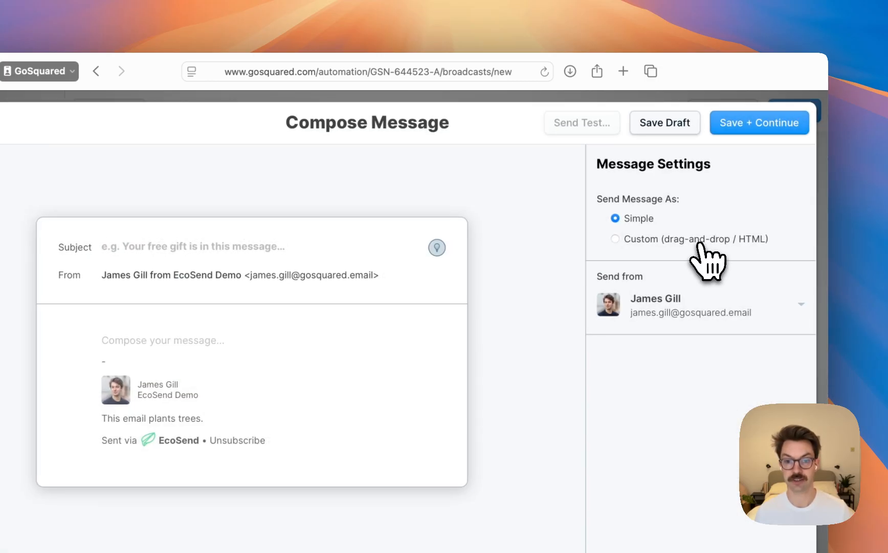
Set the message to send as custom drag-and-drop / HTML and load the Announce EcoSend template
click(698, 240)
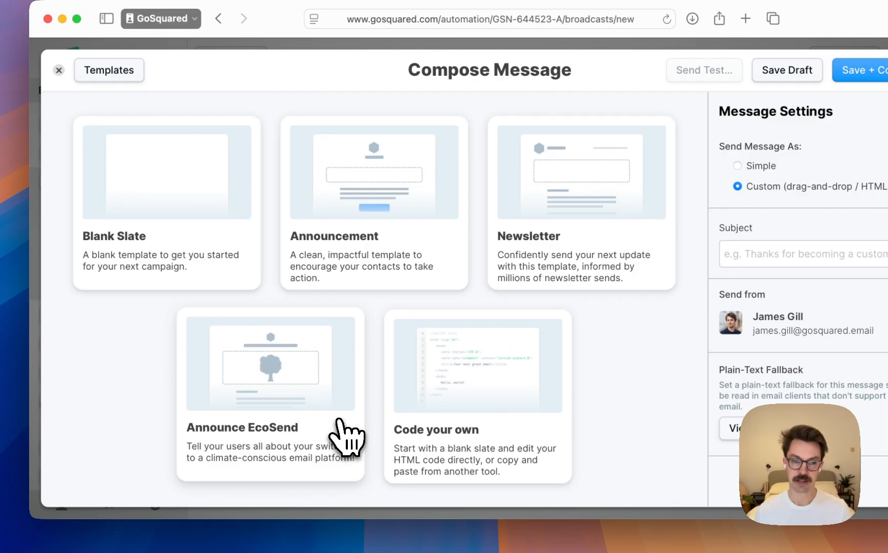
click(344, 434)
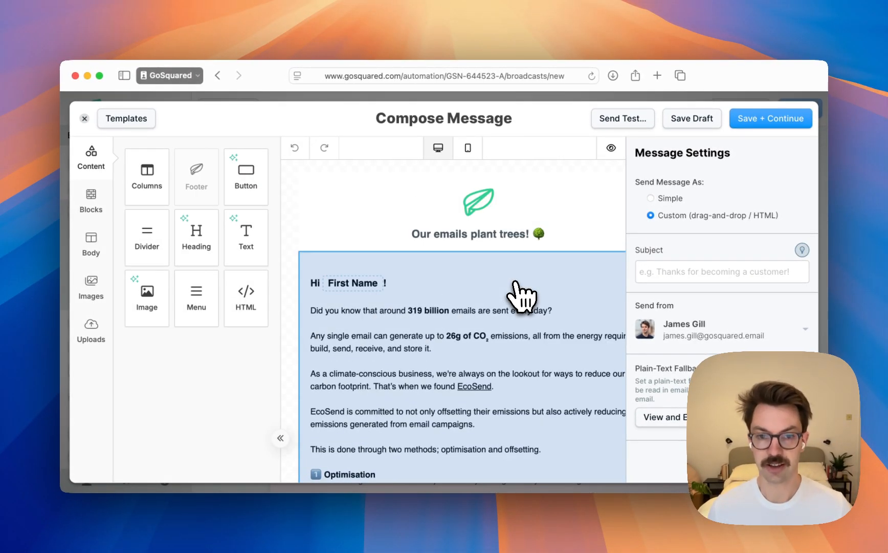
scroll(519, 296, right, 2)
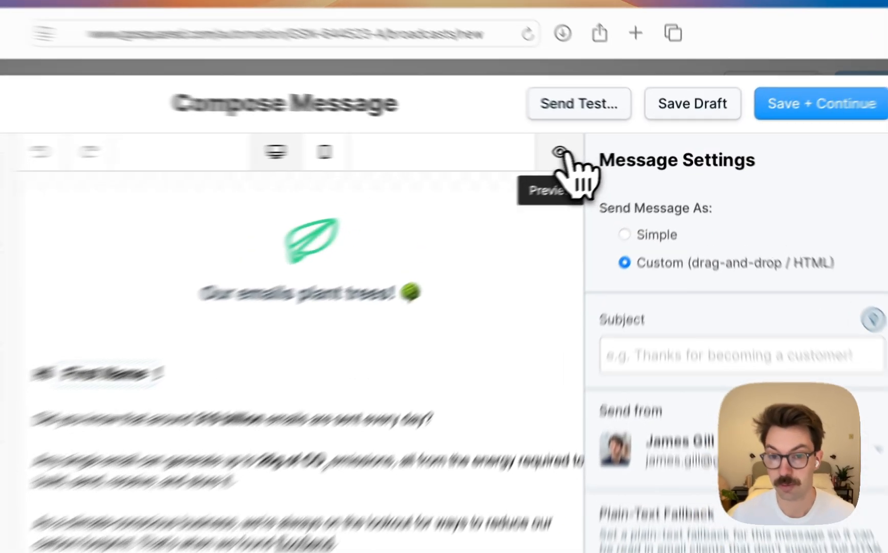
Preview the email at desktop width, read it through to the social links, and close the preview
click(560, 152)
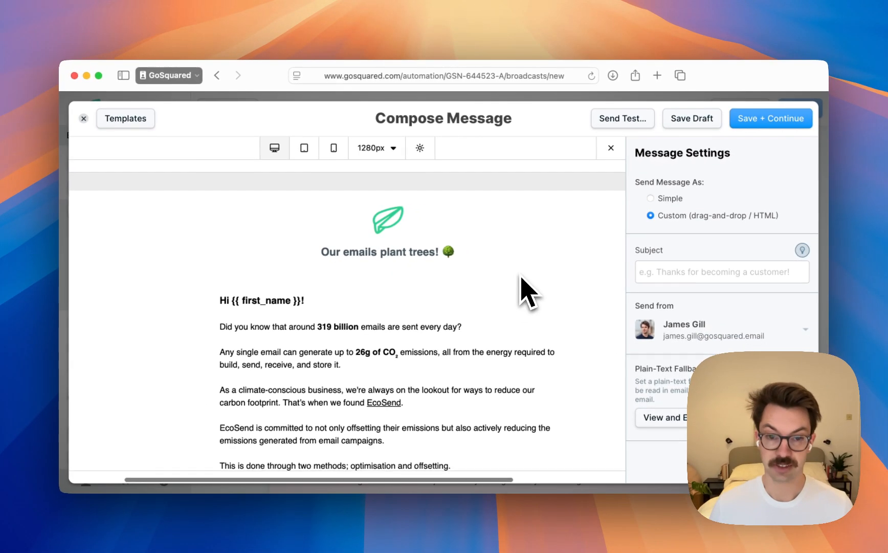
scroll(527, 291, down, 5)
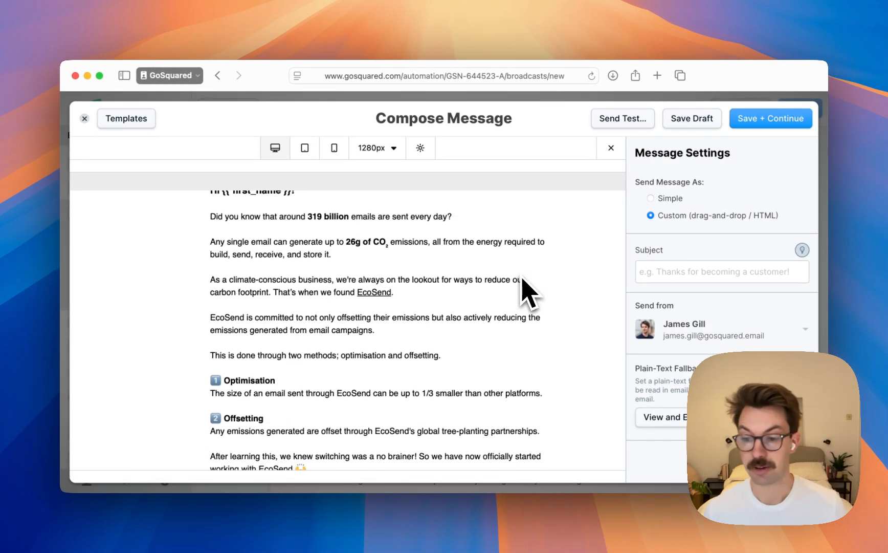
scroll(527, 292, down, 1)
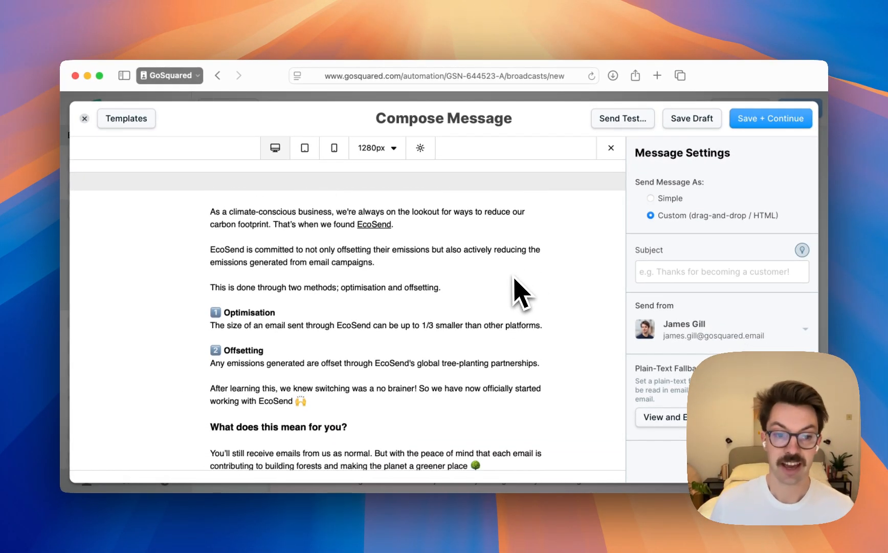
scroll(512, 280, down, 5)
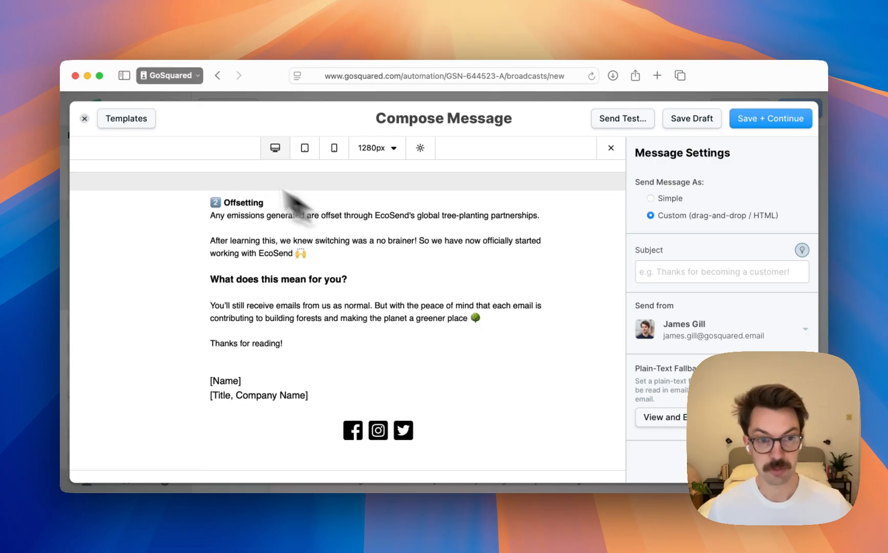
scroll(281, 192, up, 10)
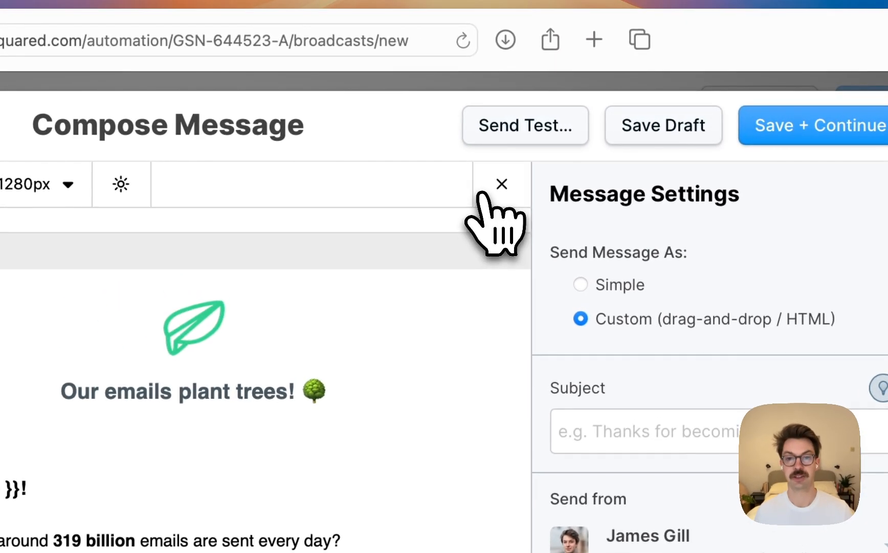
click(539, 171)
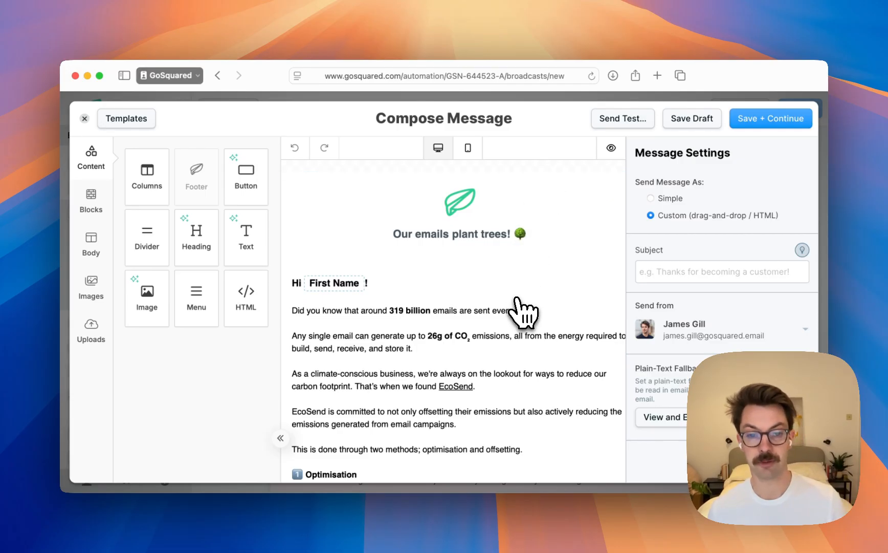
Examine the Announce EcoSend template's content in the editor, from the header logo down to the footer
scroll(521, 307, down, 3)
scroll(522, 307, down, 7)
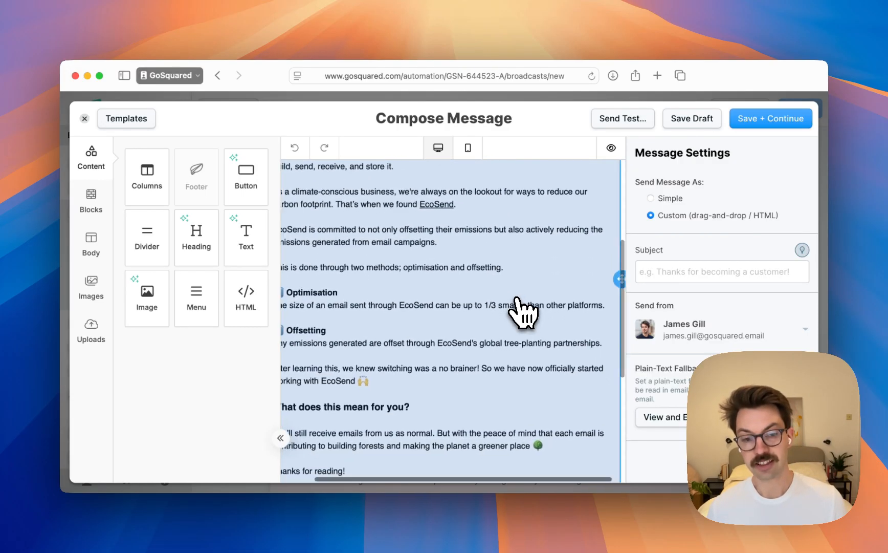
scroll(518, 302, up, 10)
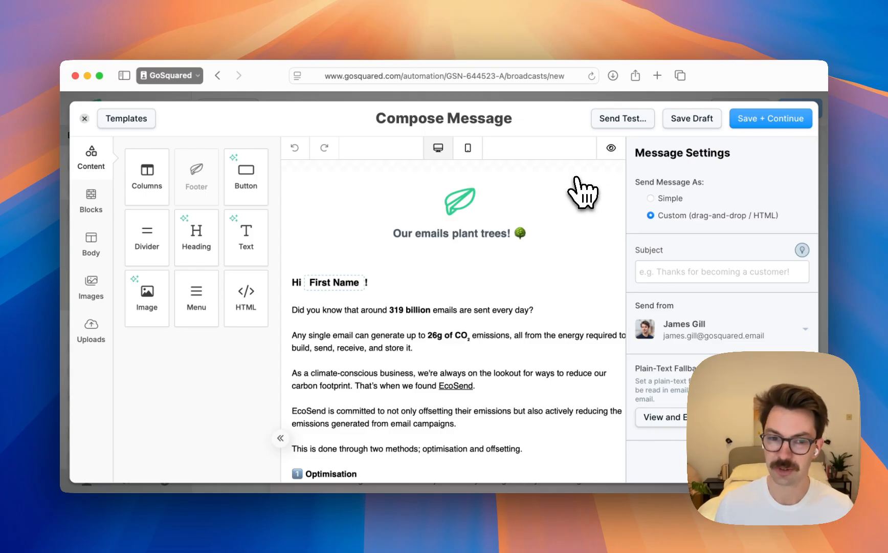
scroll(583, 195, down, 5)
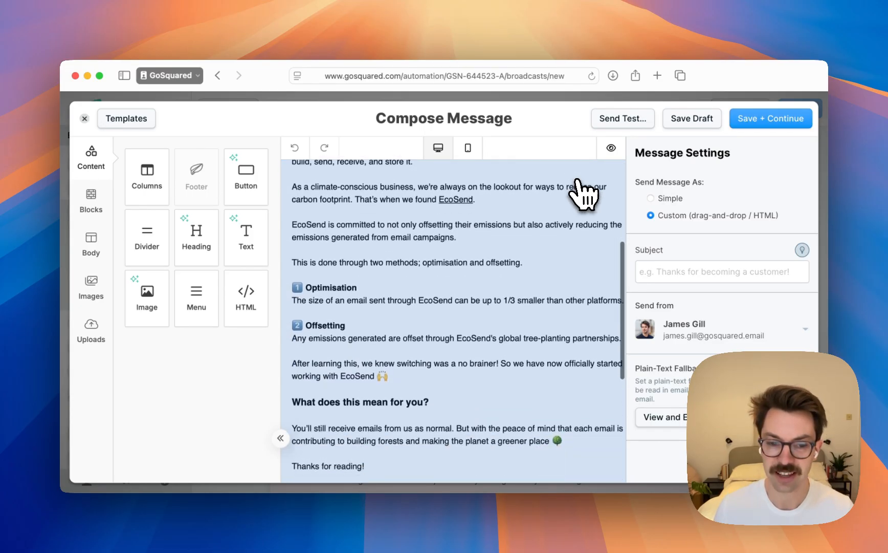
scroll(584, 195, down, 2)
scroll(583, 194, right, 1)
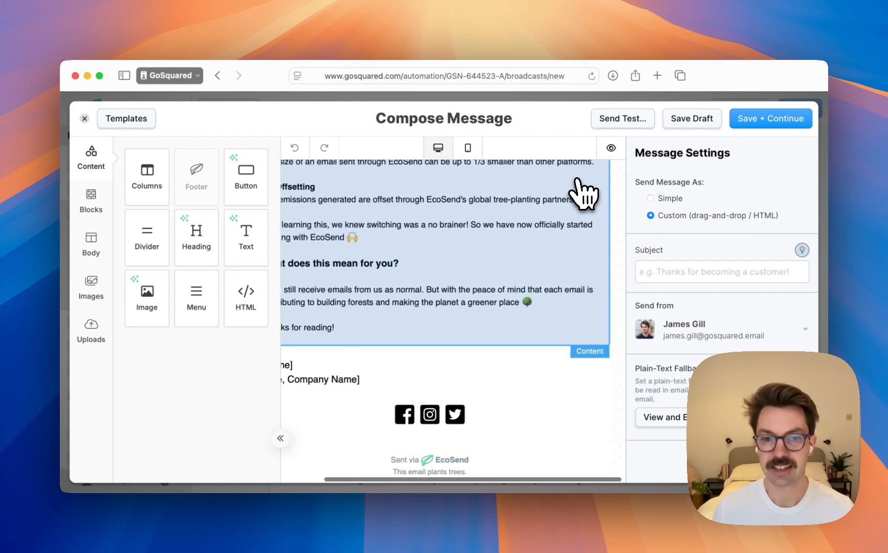
scroll(584, 195, up, 3)
scroll(584, 195, left, 1)
scroll(584, 194, up, 4)
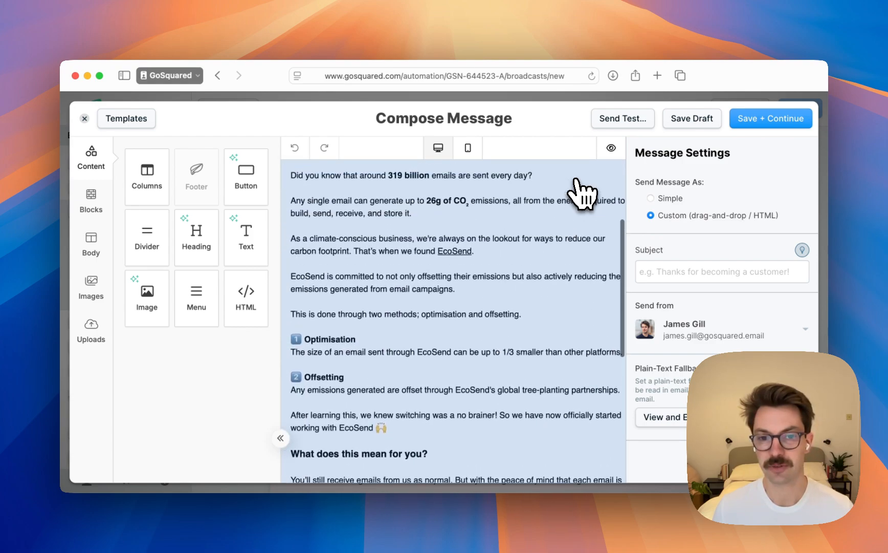
scroll(583, 190, up, 1)
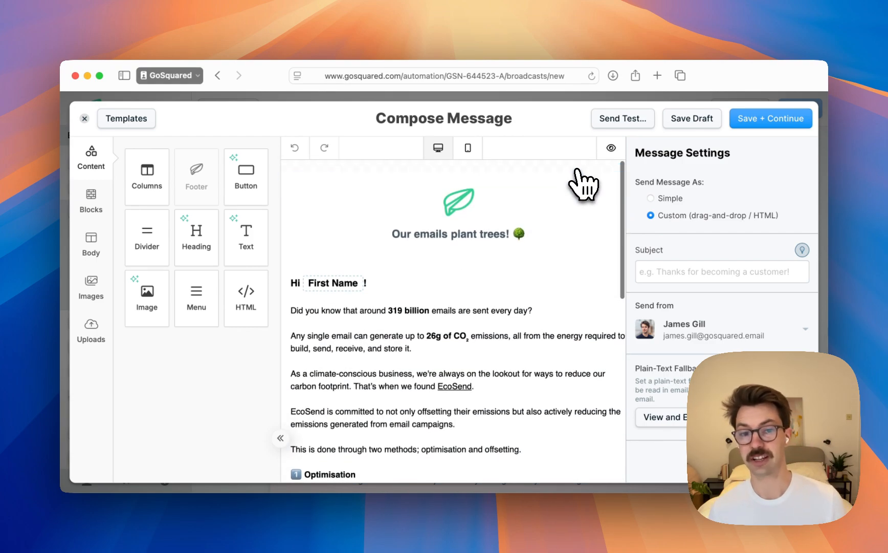
scroll(584, 186, down, 1)
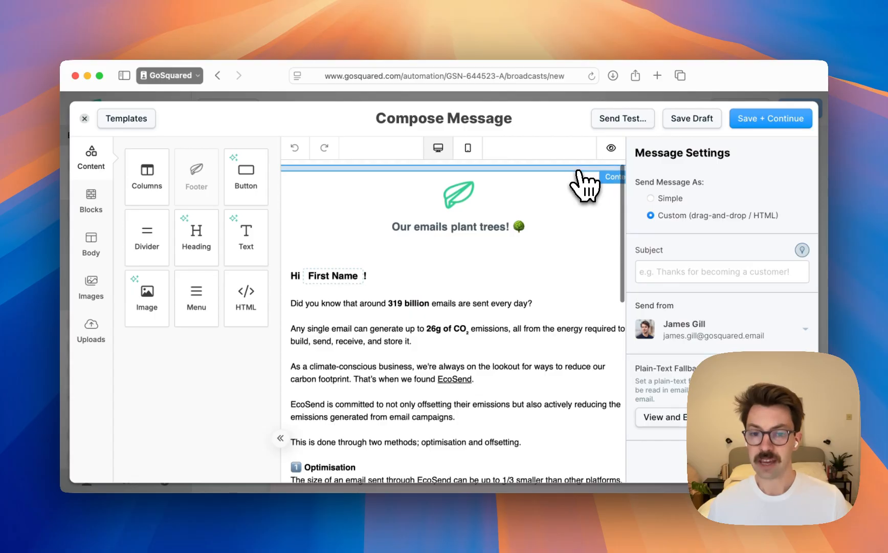
scroll(585, 185, up, 1)
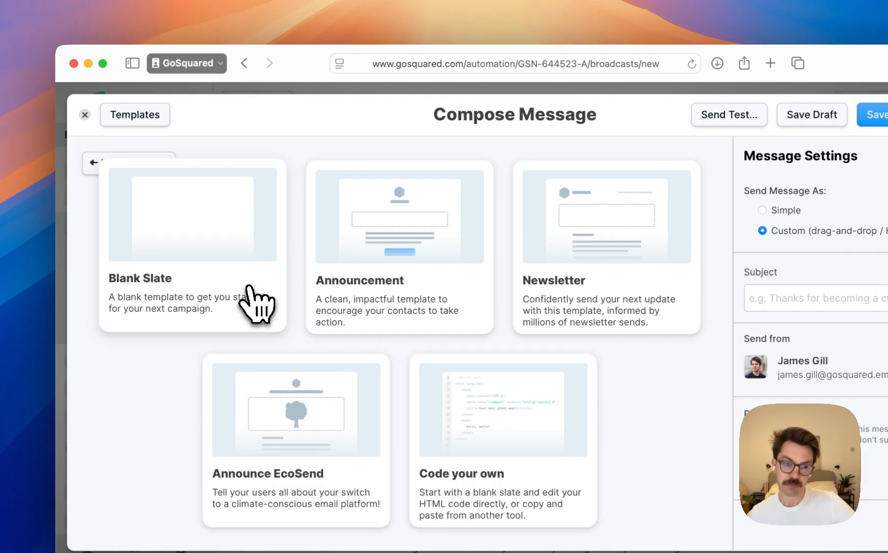
Replace the email's template with Blank Slate and review its empty content area and footer
click(263, 302)
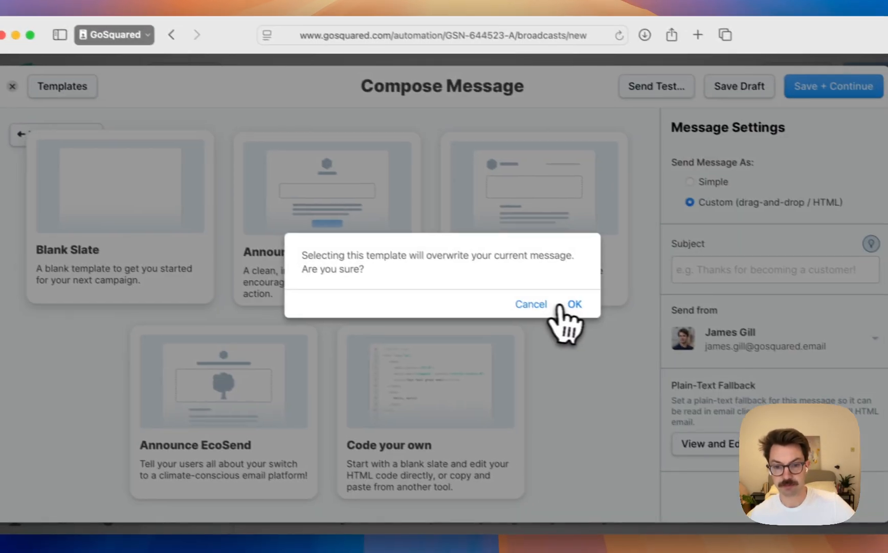
click(573, 304)
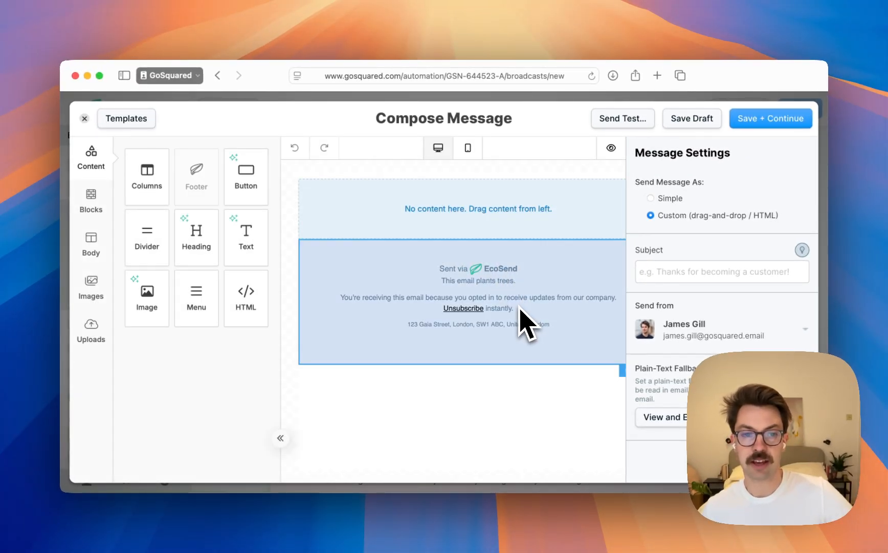
scroll(512, 305, left, 1)
scroll(502, 303, right, 2)
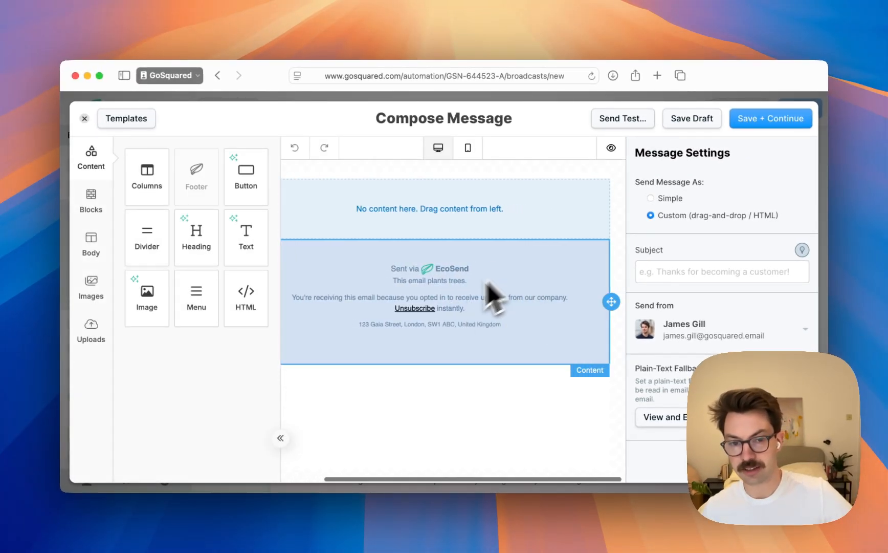
scroll(490, 282, left, 1)
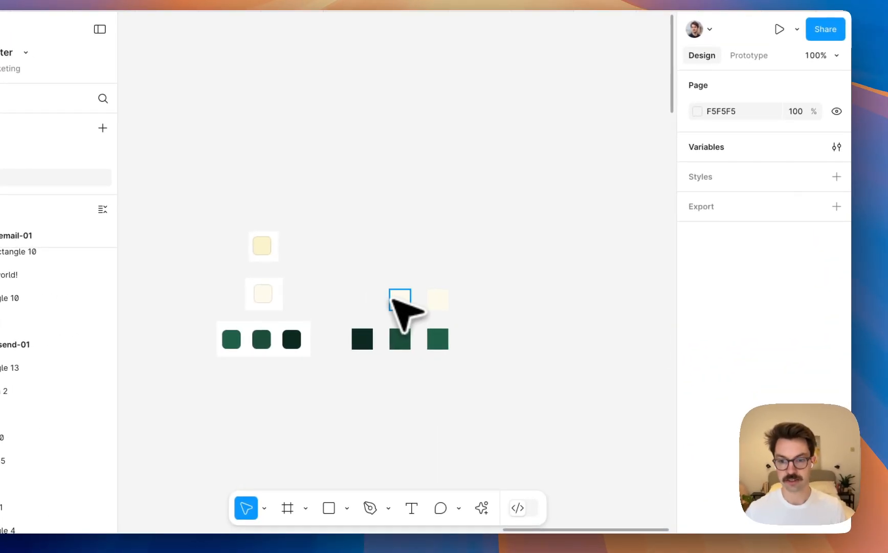
In the Figma newsletter file, inspect the library colour used as the light cream swatch's fill
click(400, 300)
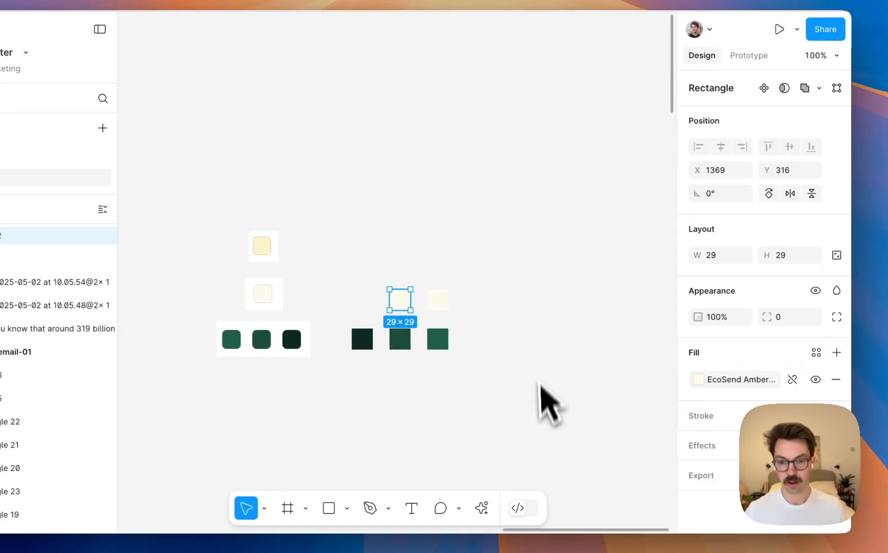
click(732, 379)
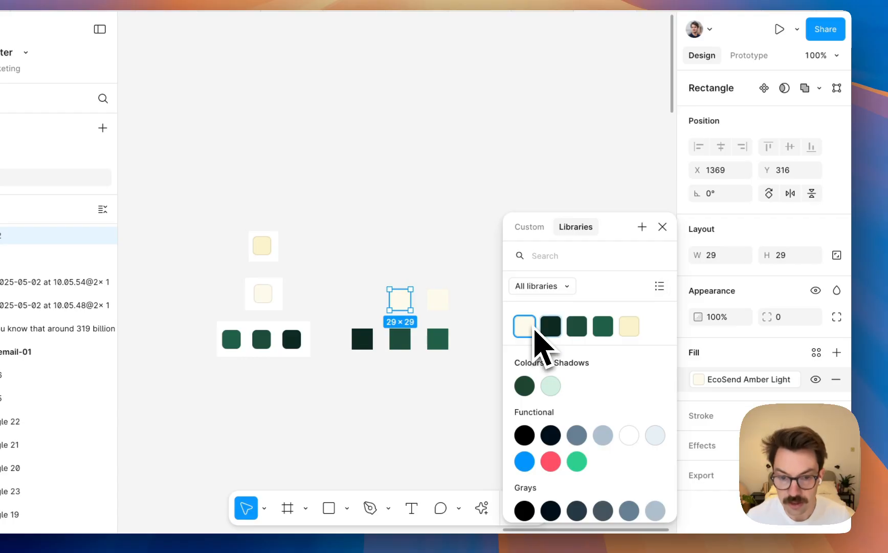
click(477, 217)
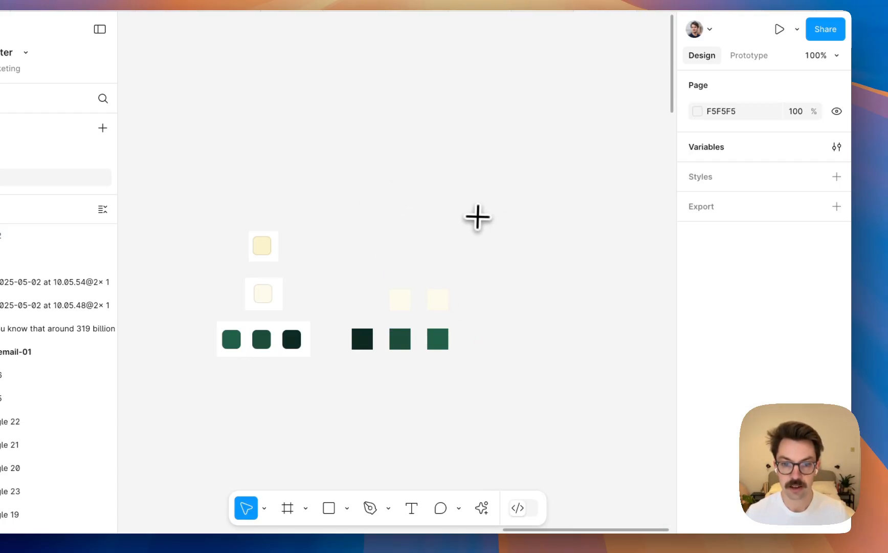
Draw a rectangle about 108 × 79 above the swatches, fill it with the sampled light cream FEFBEC, and copy its hex code
key(r)
drag(401, 160, 479, 216)
key(i)
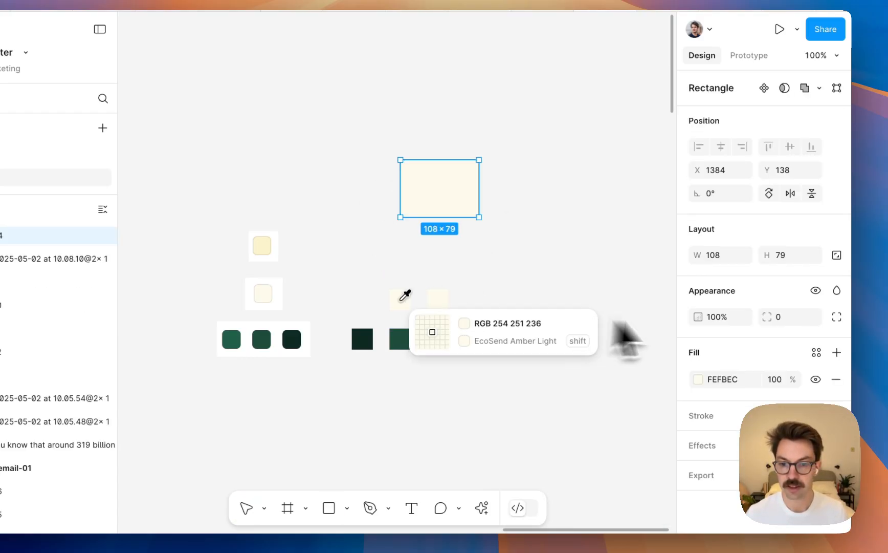
click(404, 295)
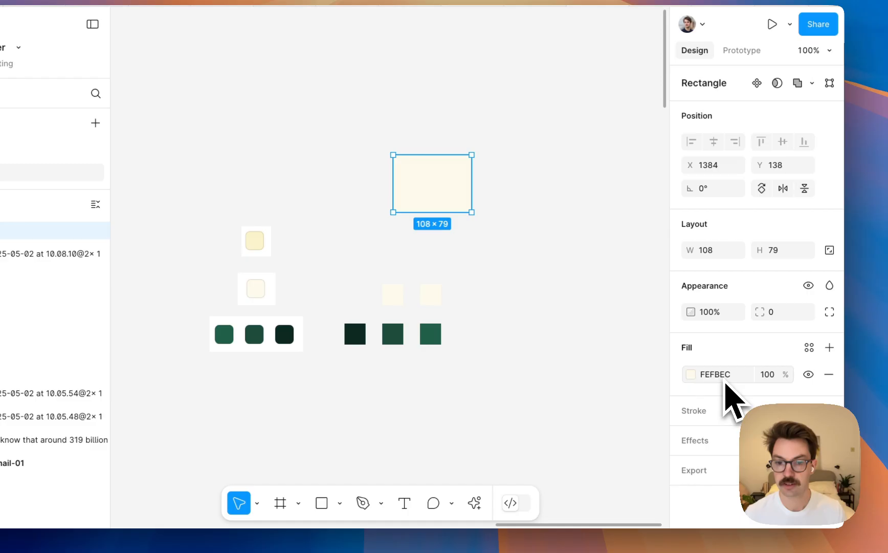
click(725, 382)
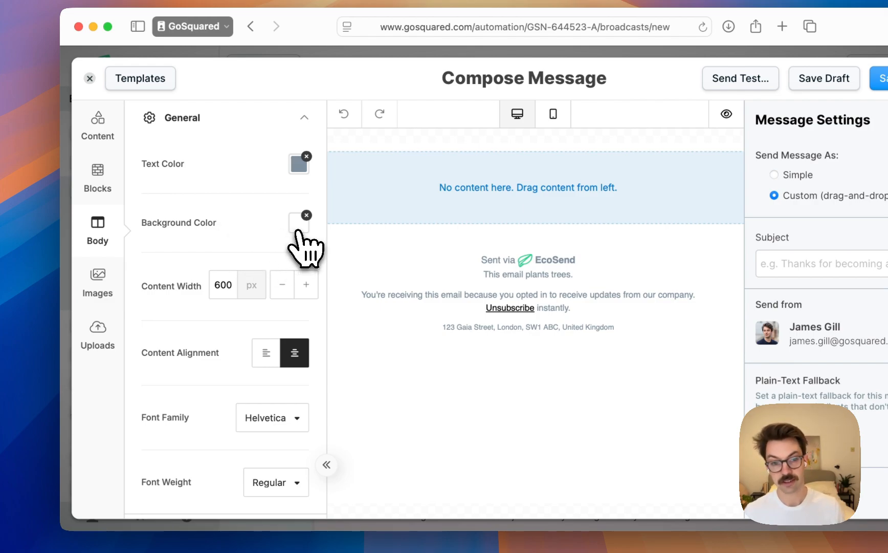
Back in the EcoSend editor, set the email body's background color to FEFBEC and open the text color for editing
click(298, 230)
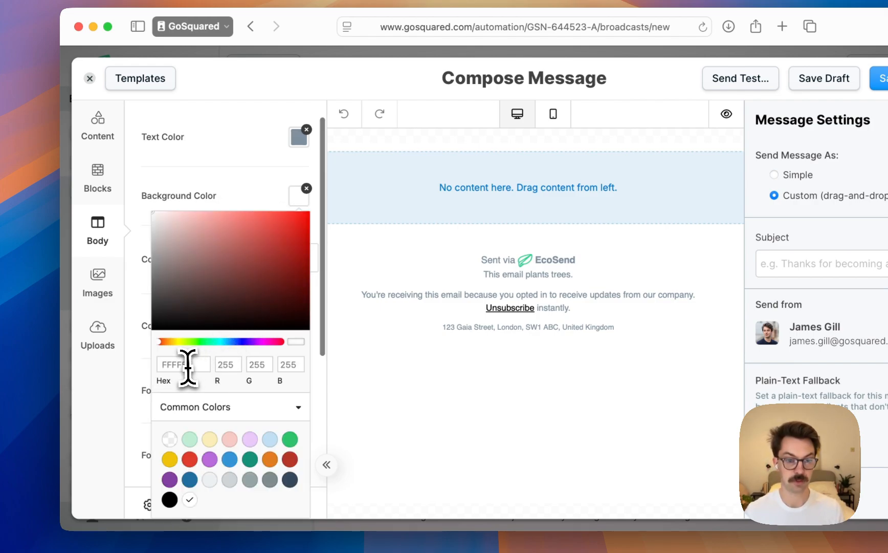
click(187, 367)
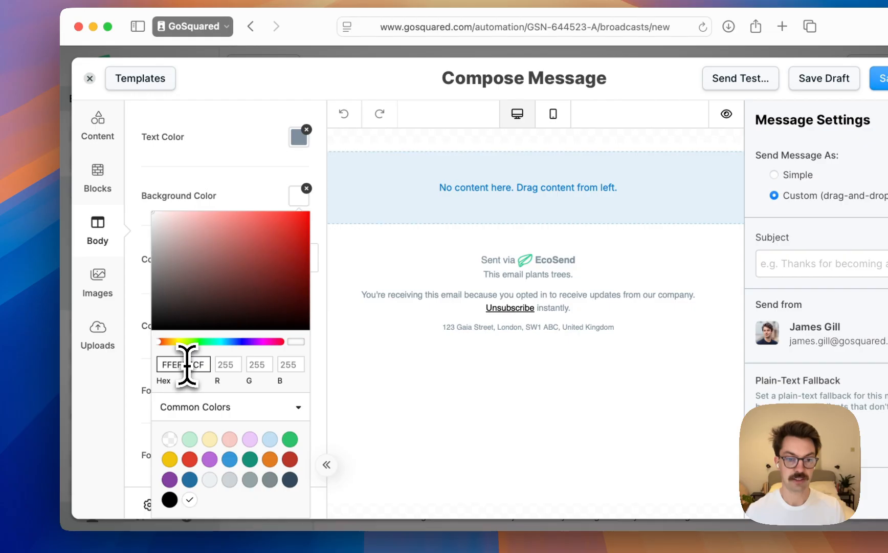
key(super+a)
key(super+v)
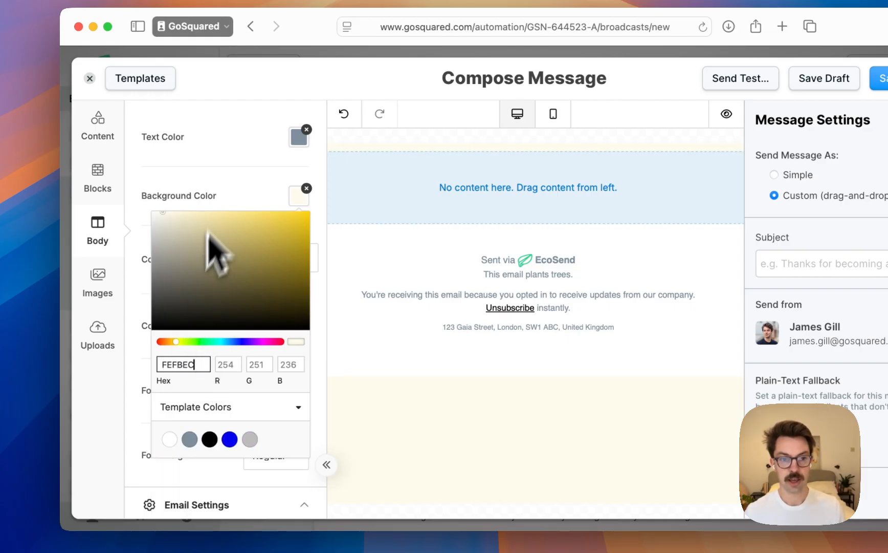
click(225, 193)
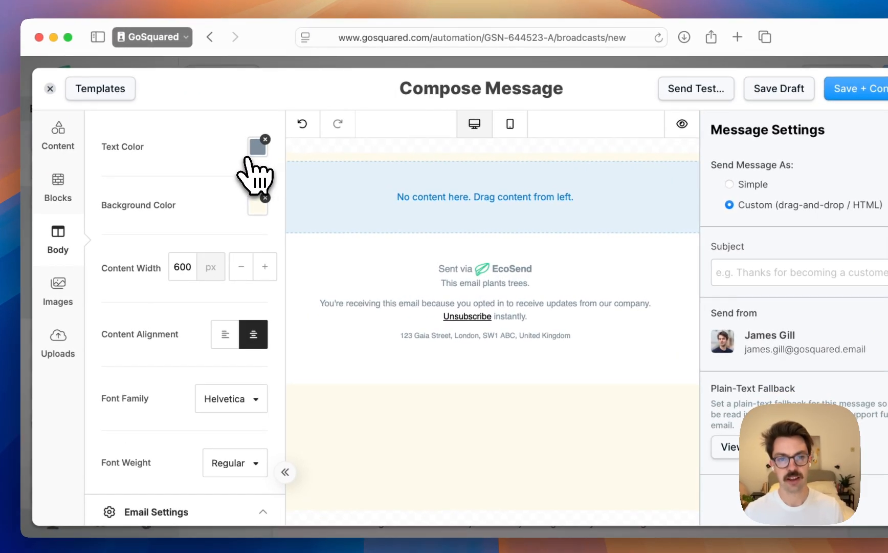
click(256, 171)
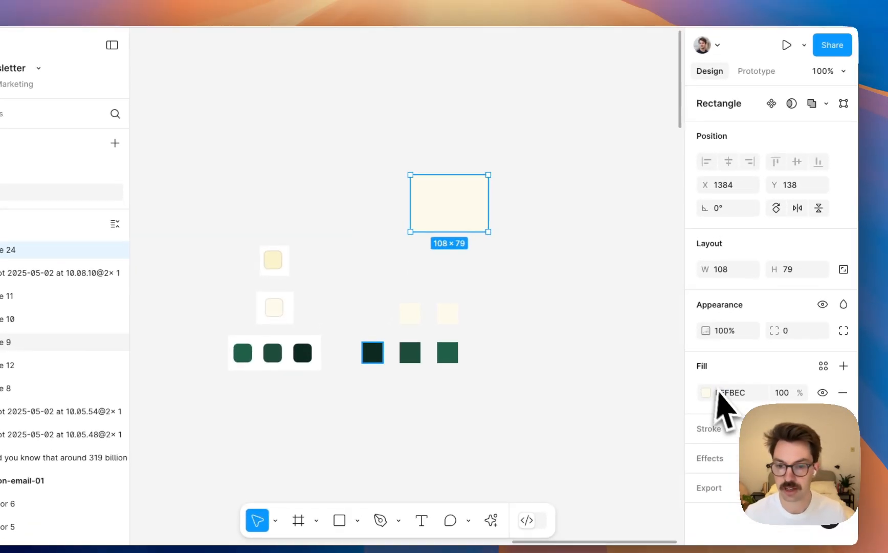
In Figma, duplicate the cream rectangle above itself, fill the copy with the sampled darkest green 0E2B22, and copy its hex code
click(392, 318)
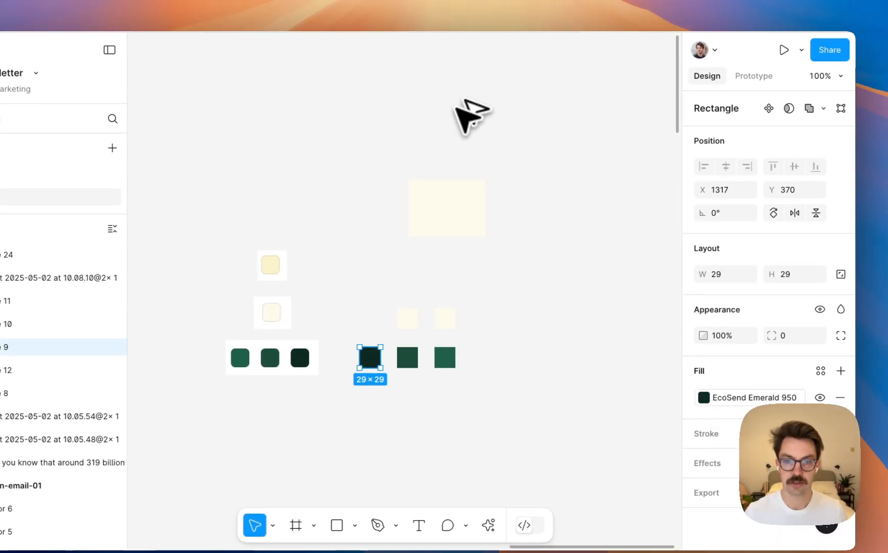
click(456, 205)
drag(456, 205, 456, 114)
click(370, 359)
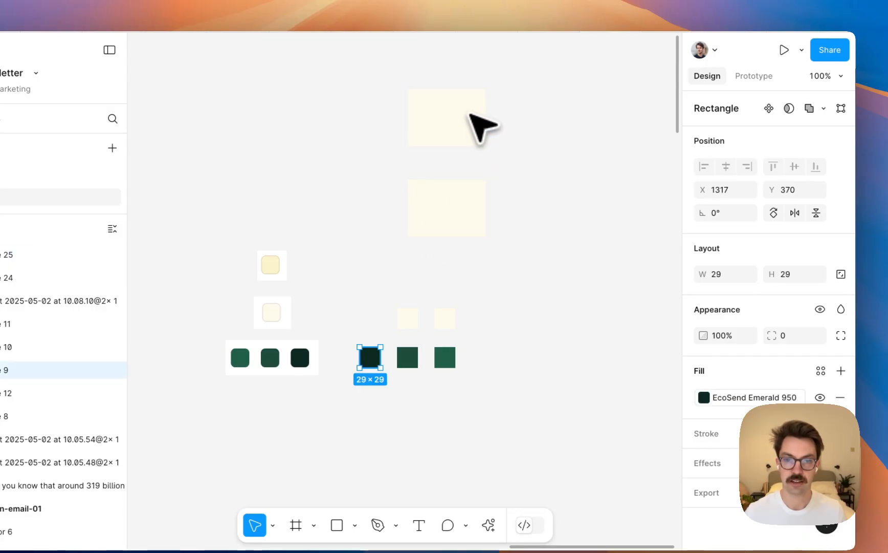
click(451, 121)
key(i)
click(368, 357)
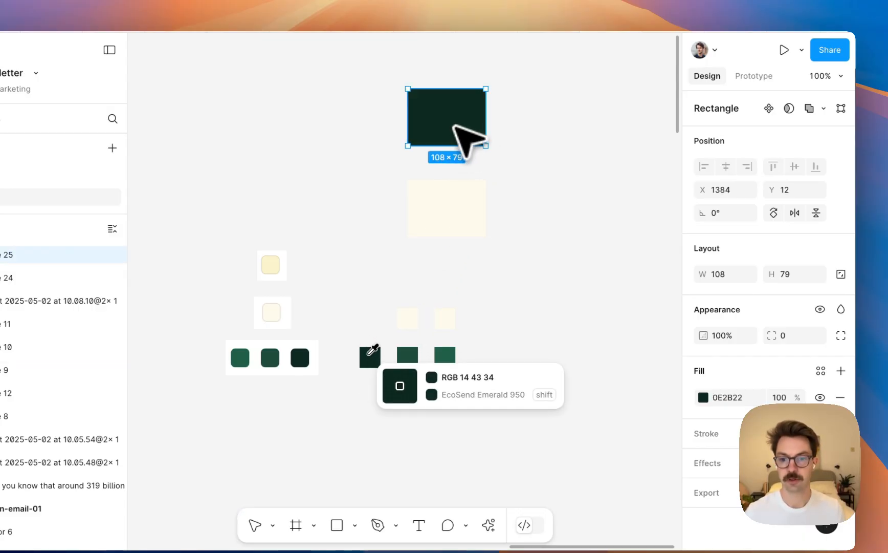
click(700, 346)
key(super+c)
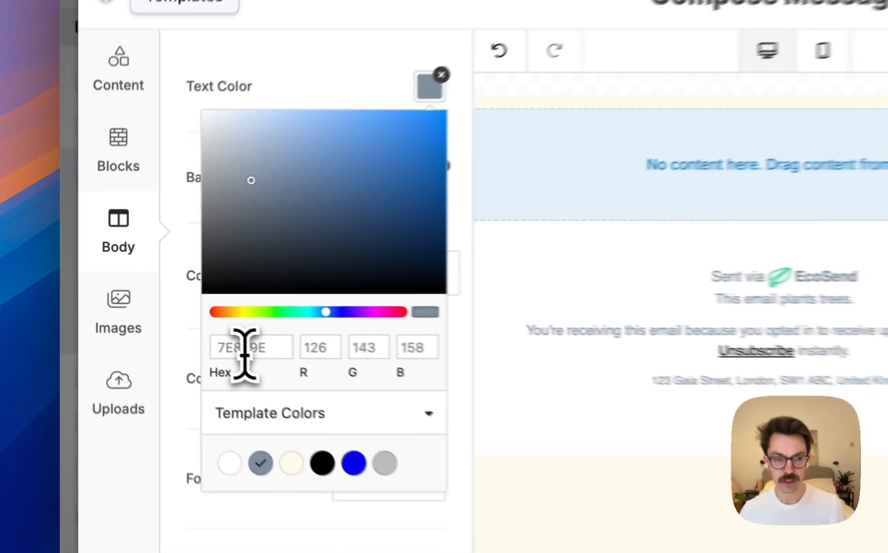
In the EcoSend editor, set the email body's text color to 0E2B22 and close the color picker
click(257, 361)
key(super+v)
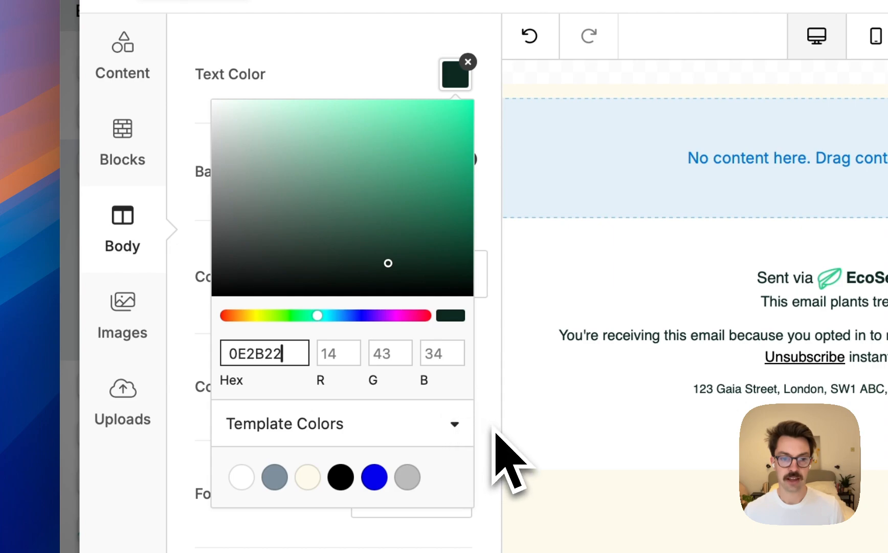
click(480, 204)
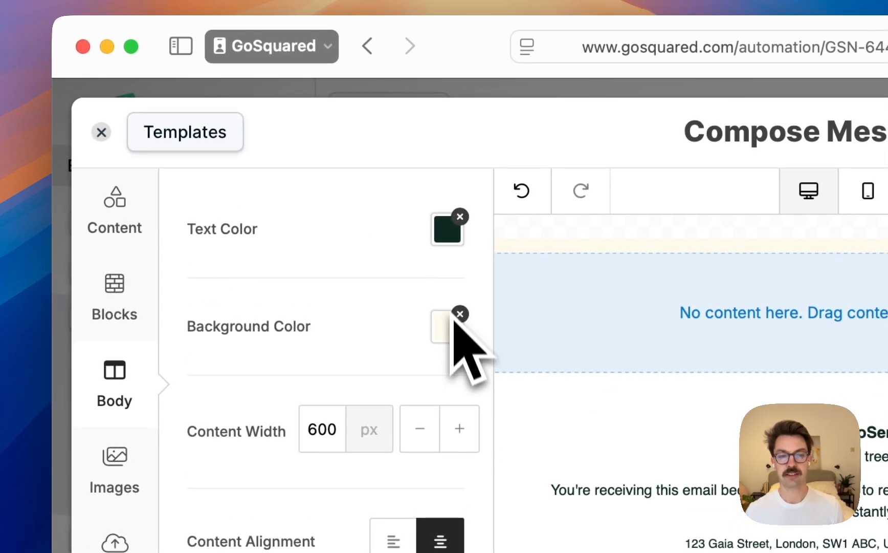
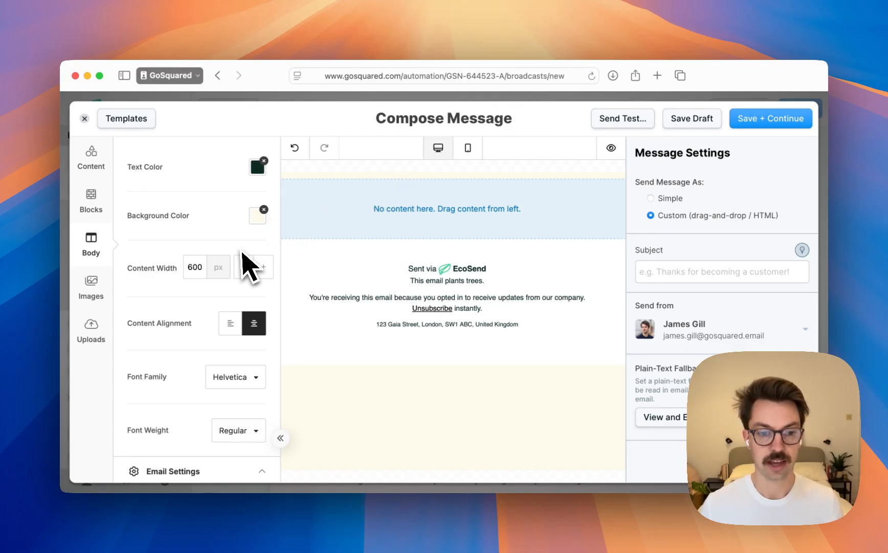
Look over the remaining email body settings, preview the blank email, and close the preview
scroll(238, 254, down, 3)
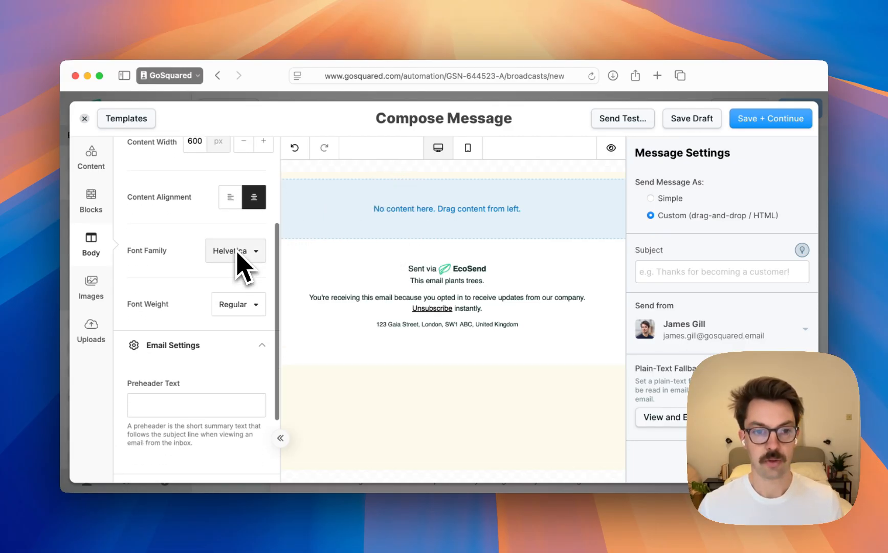
scroll(241, 261, up, 3)
scroll(242, 263, down, 5)
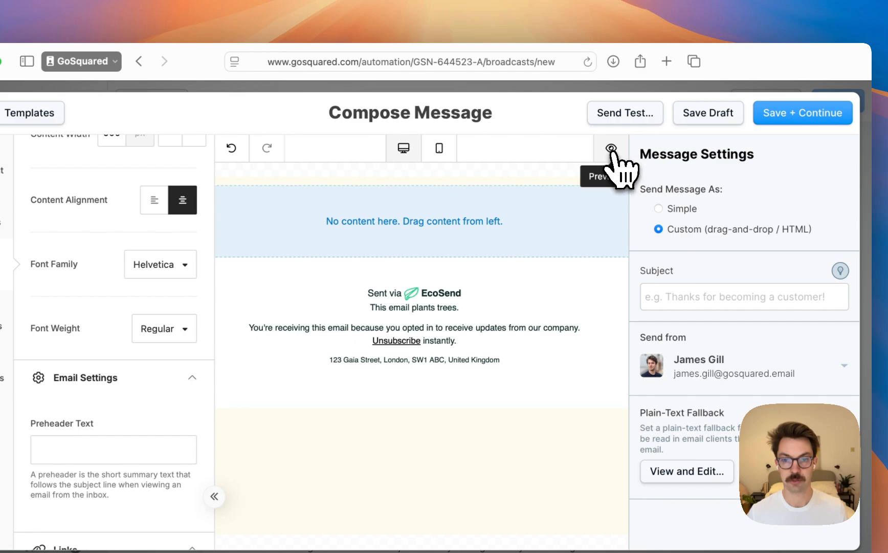
click(611, 150)
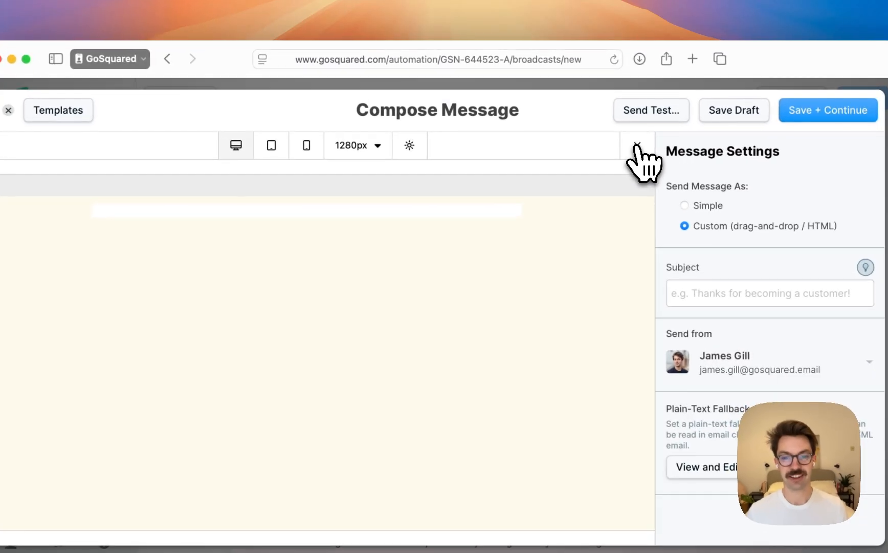
click(611, 148)
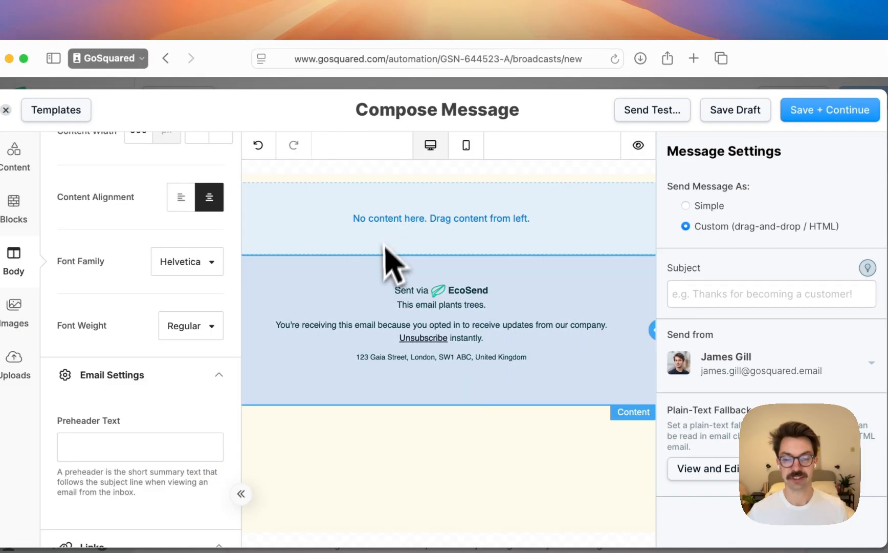
Set the footer block's text color to the dark green template color, collapse its text settings, and return to the body settings
click(350, 294)
scroll(125, 295, down, 3)
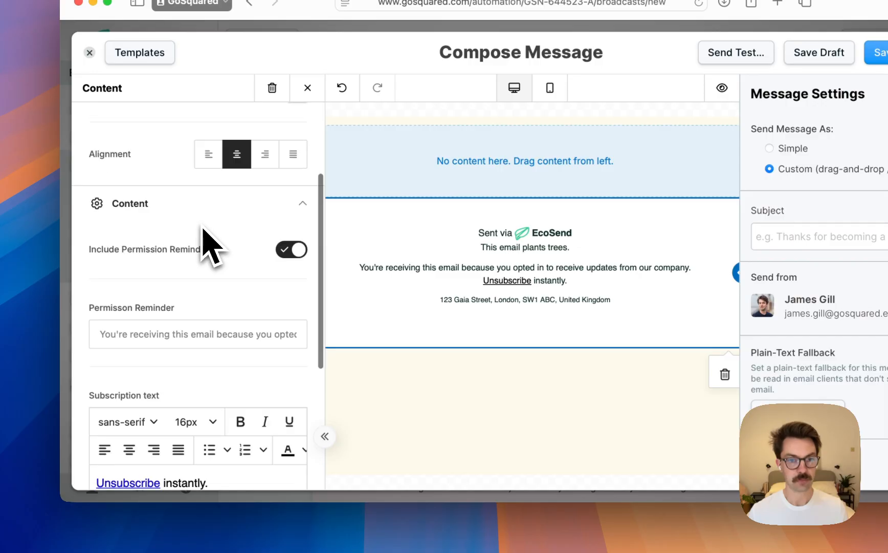
scroll(198, 228, up, 3)
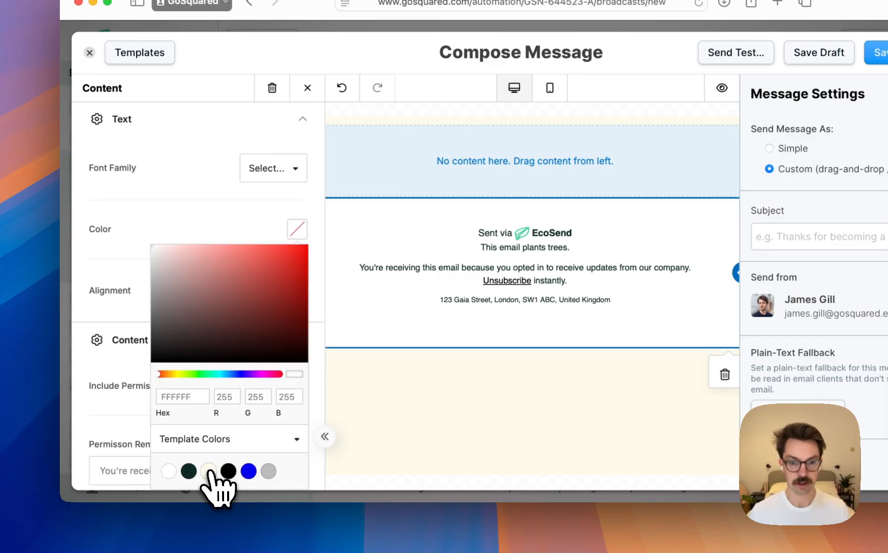
click(209, 469)
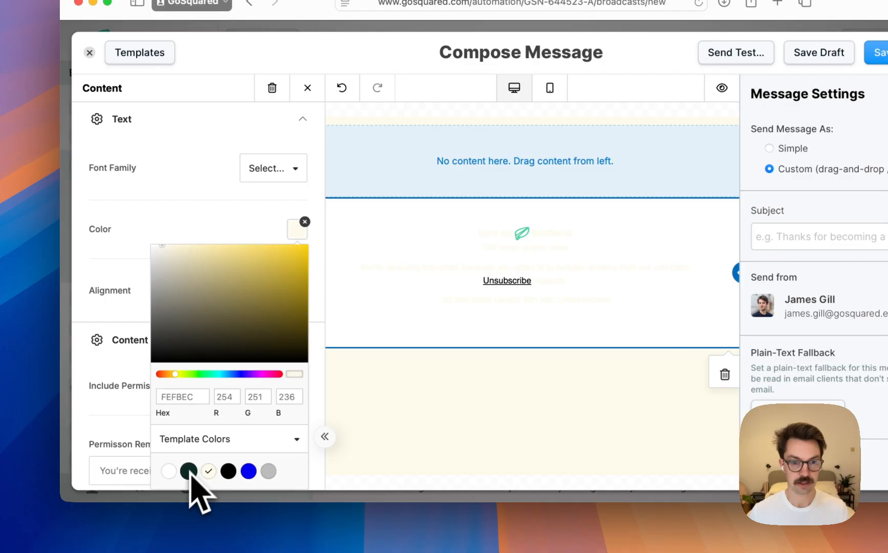
click(189, 470)
scroll(199, 307, down, 5)
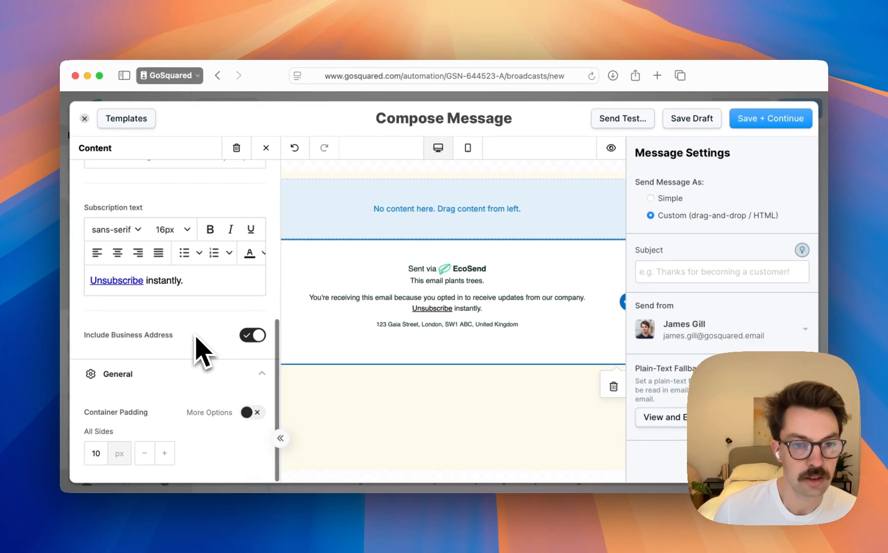
scroll(202, 352, up, 6)
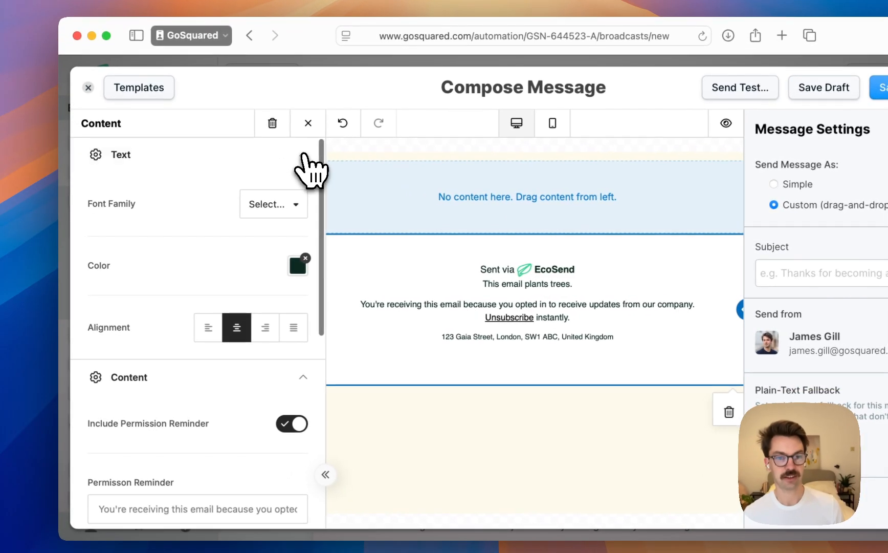
click(259, 174)
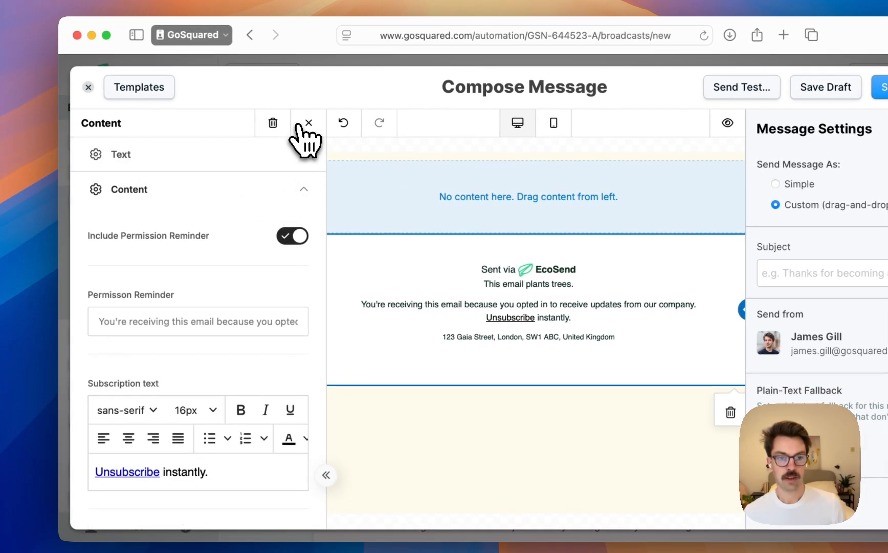
click(478, 431)
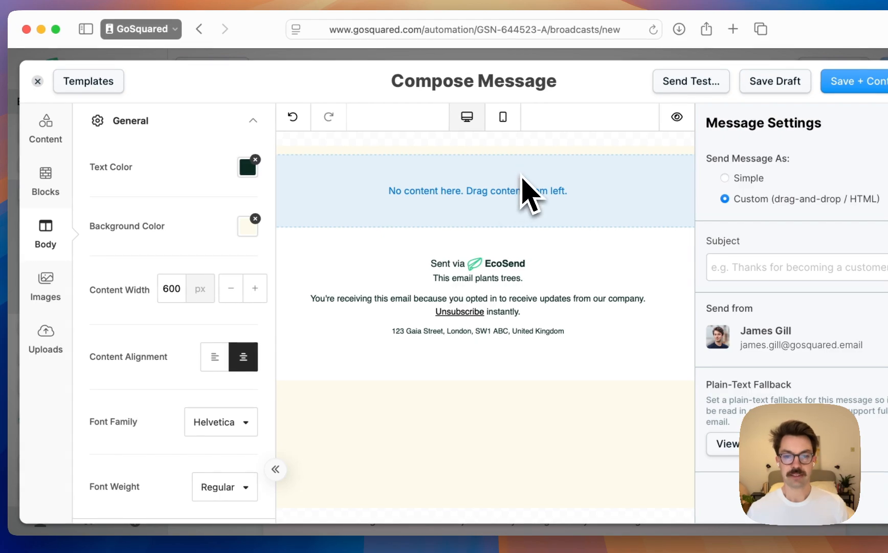
Add an image block to the empty row above the footer
click(524, 179)
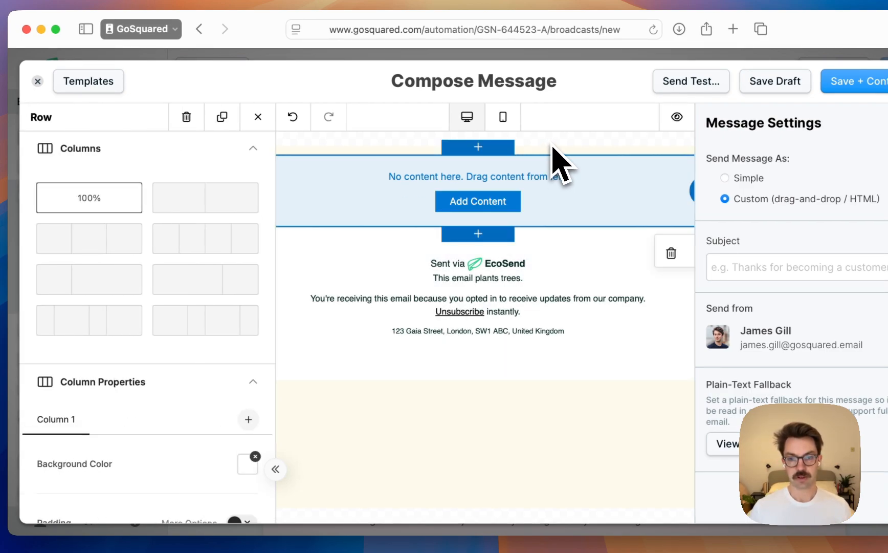
click(551, 146)
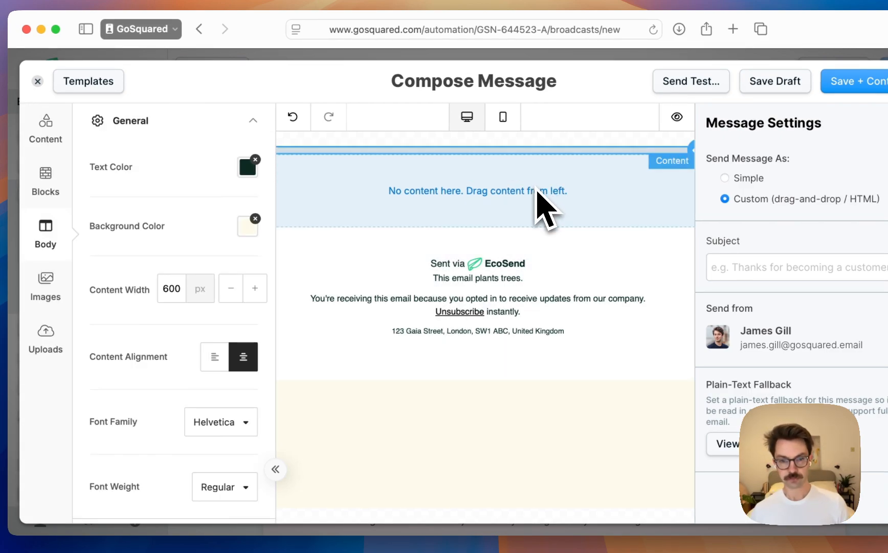
click(555, 202)
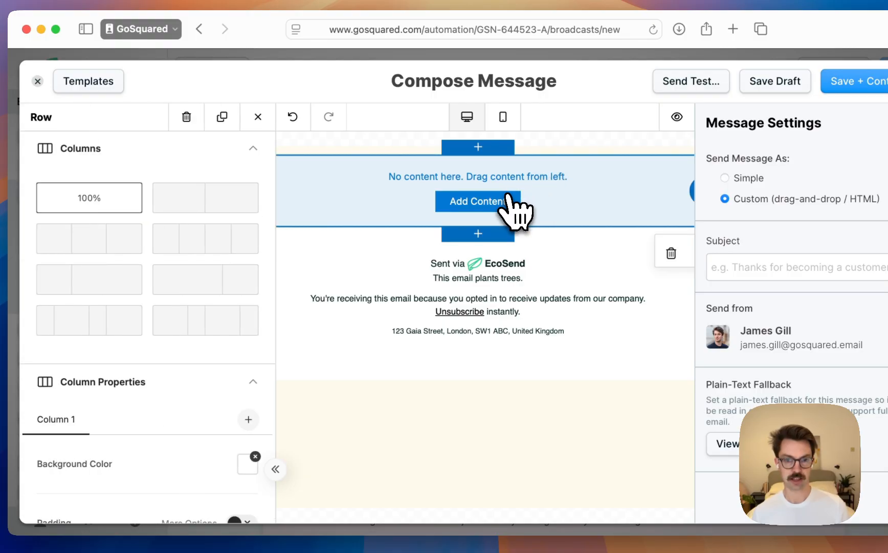
click(468, 200)
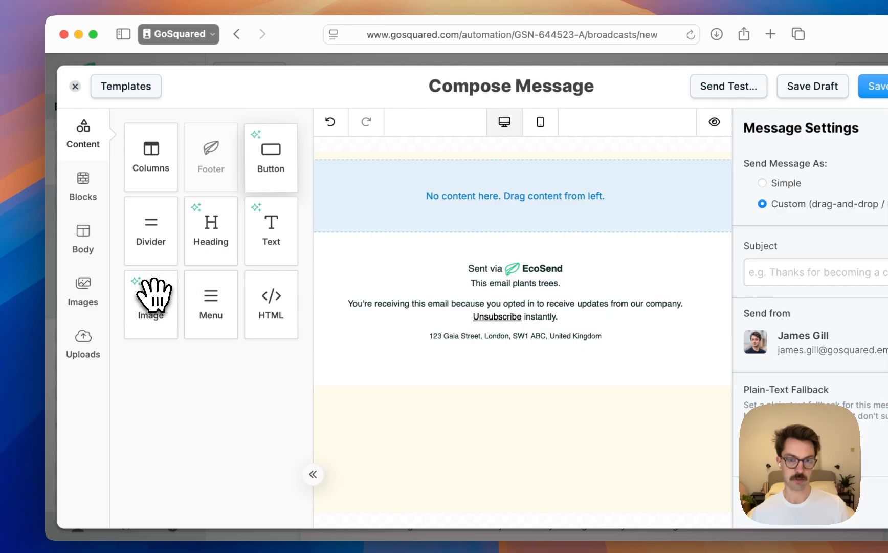
drag(153, 302, 488, 196)
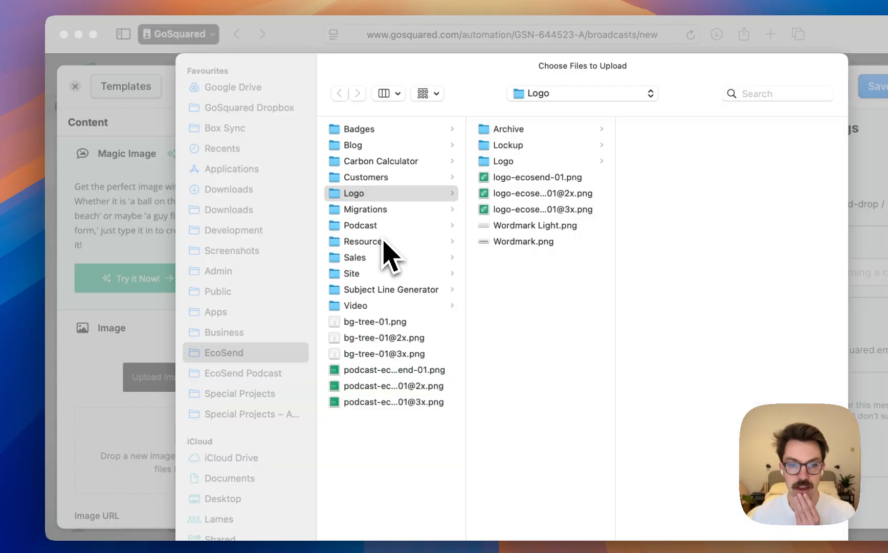
Upload logo-ecosend-01.png from the Public folder's Email > 2025 > template-switch subfolder into the image block
key(Down)
key(Down)
key(Down)
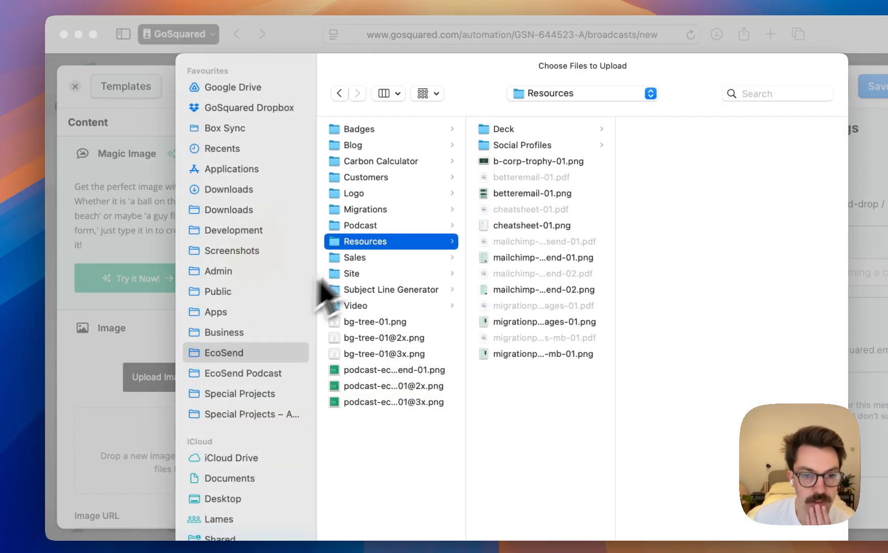
click(218, 291)
click(373, 291)
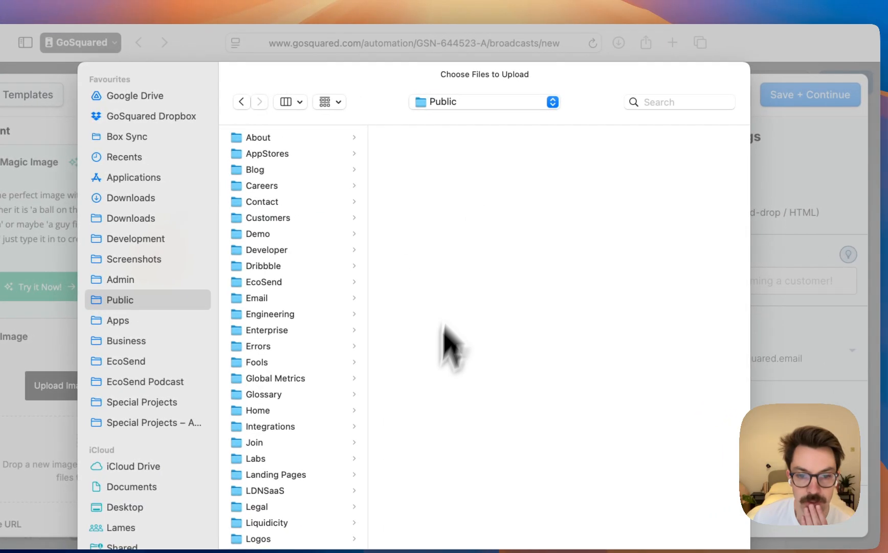
key(Right)
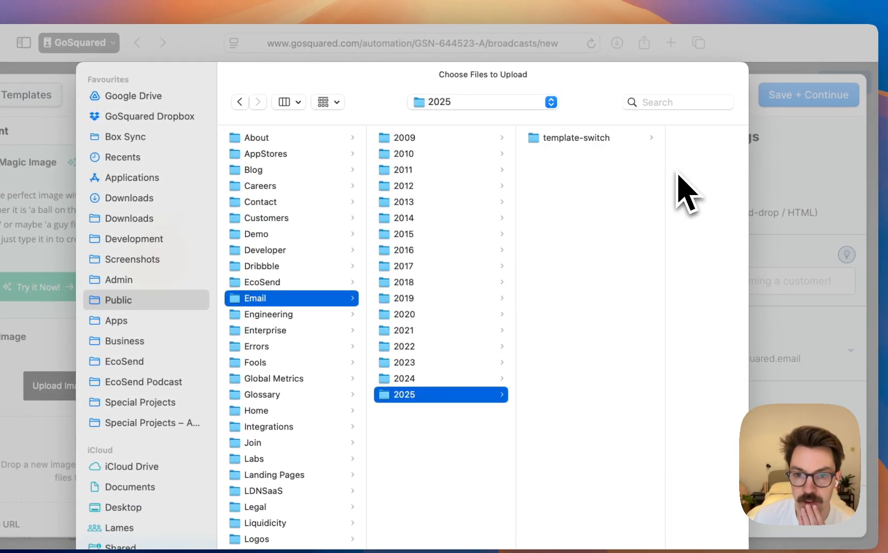
key(Right)
click(679, 174)
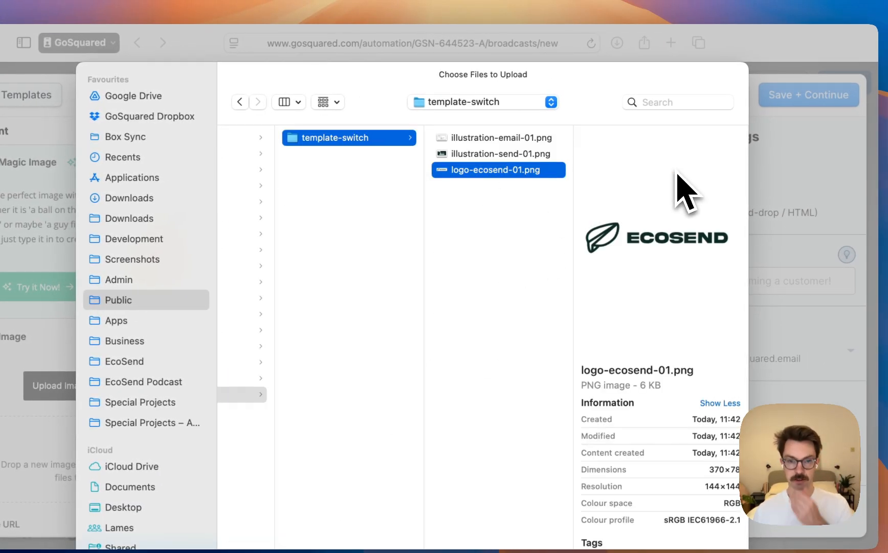
key(Return)
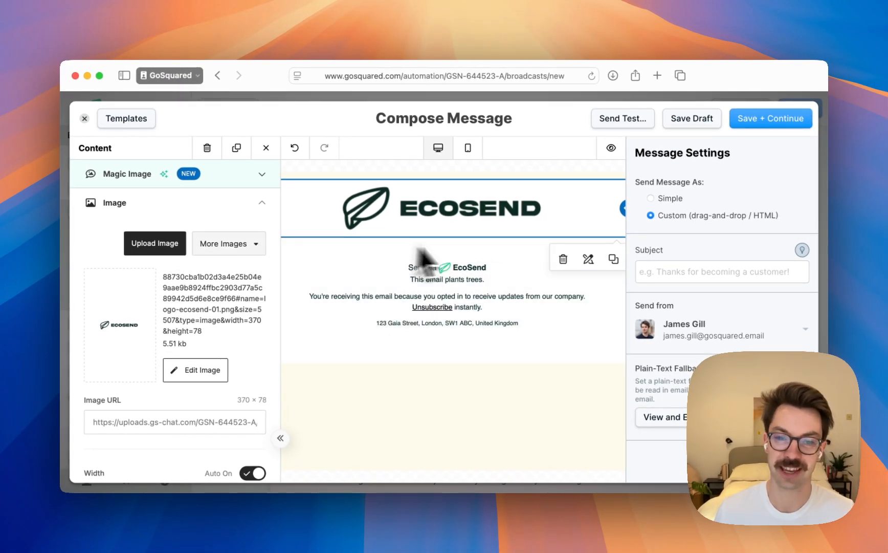
Turn off the logo image's automatic width and reduce its width to 32%
scroll(233, 250, down, 5)
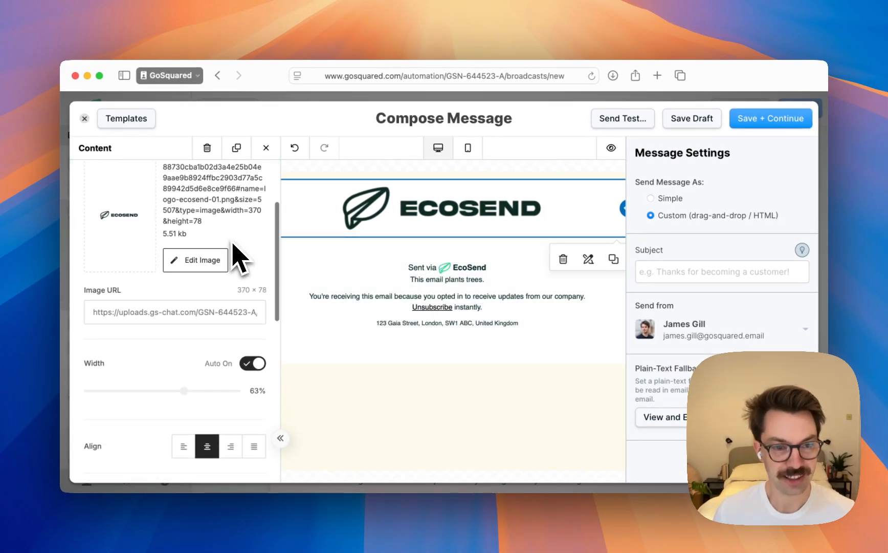
scroll(215, 323, down, 1)
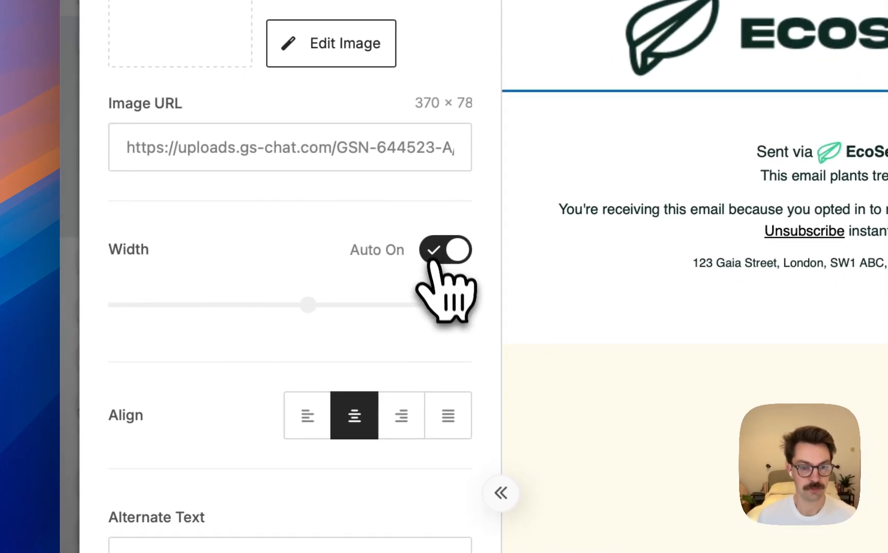
click(306, 303)
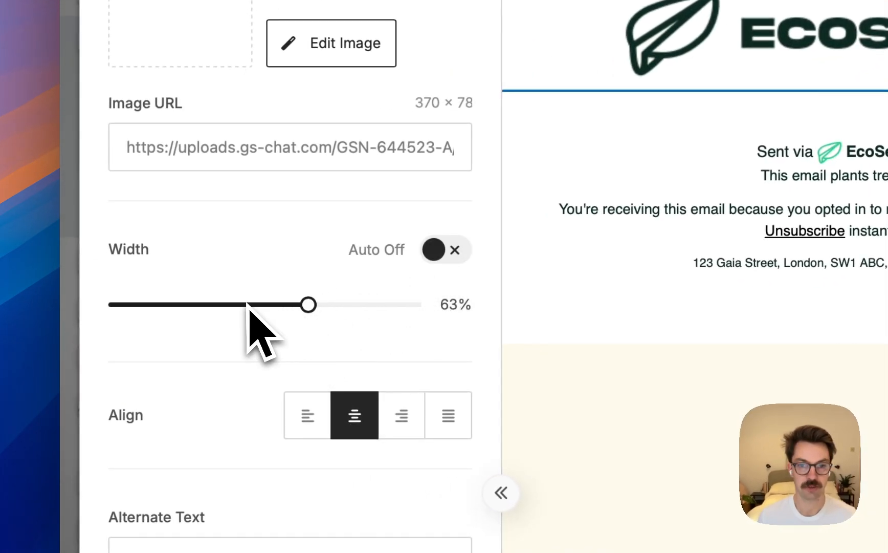
drag(229, 305, 197, 303)
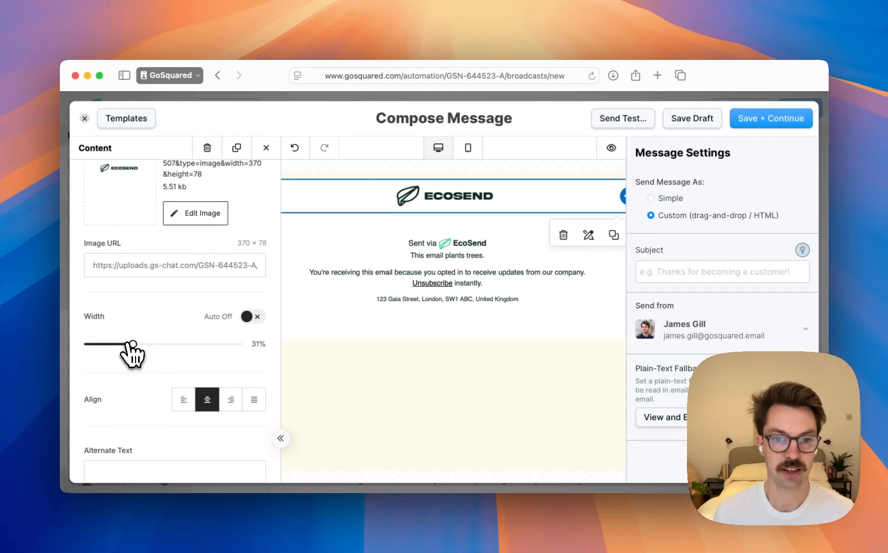
drag(133, 343, 134, 344)
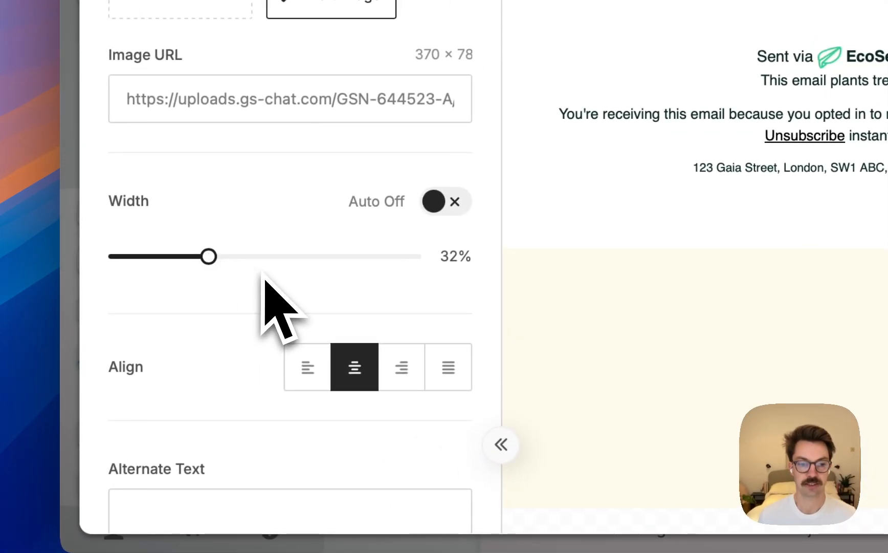
Set the logo image's alternate text to "EcoSend Logo"
scroll(263, 273, down, 5)
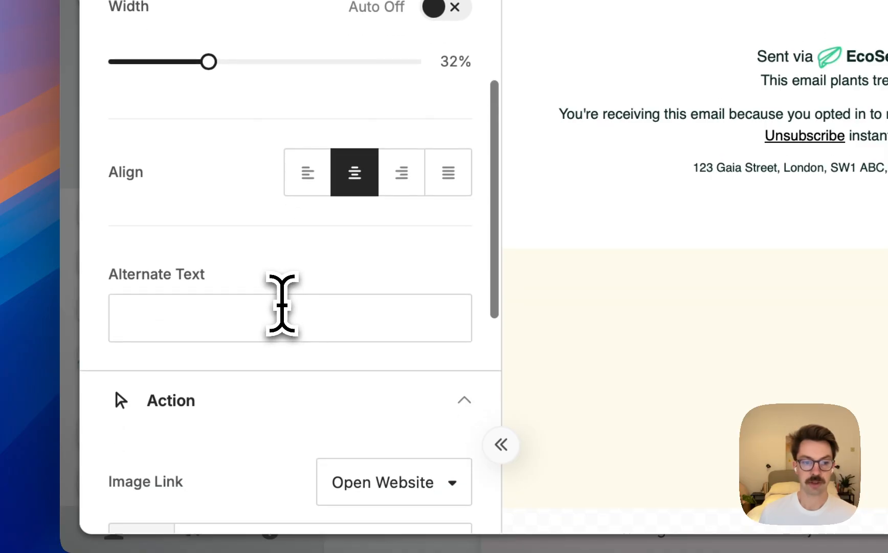
click(281, 305)
scroll(293, 330, down, 2)
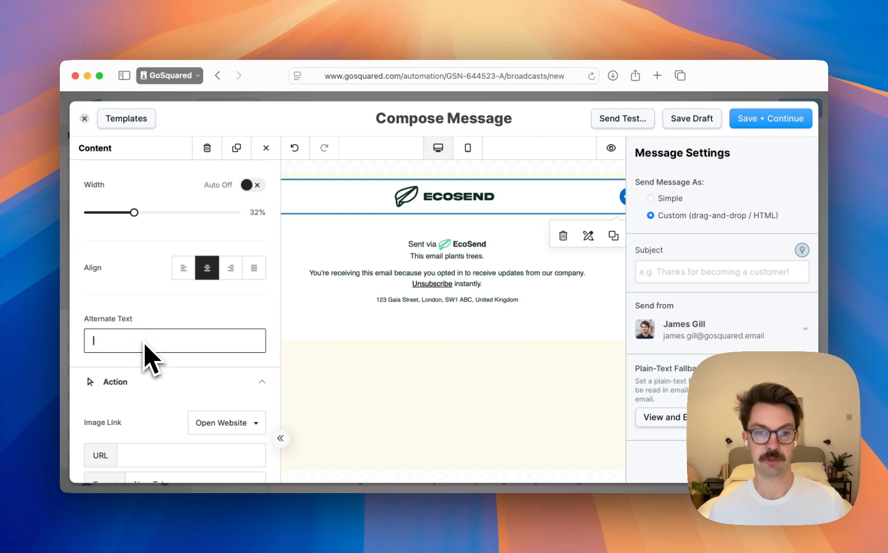
scroll(168, 348, up, 1)
click(442, 206)
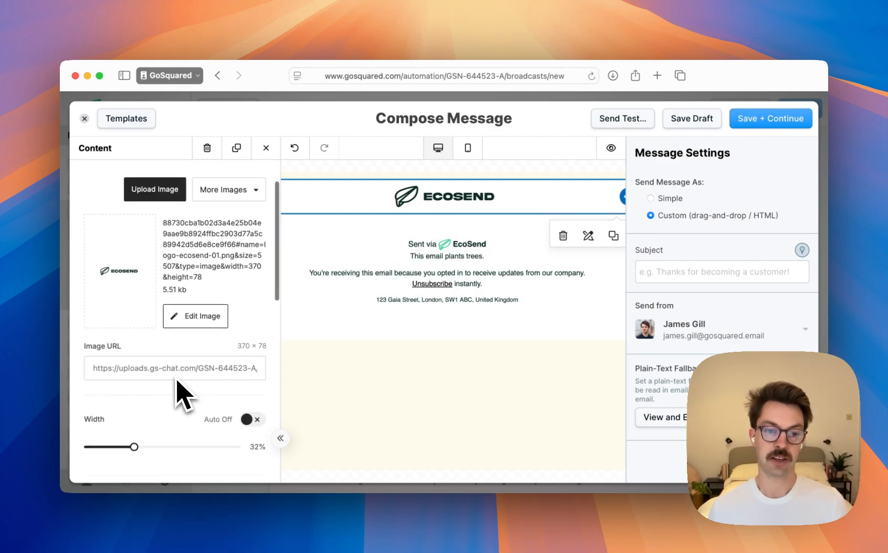
scroll(182, 394, down, 3)
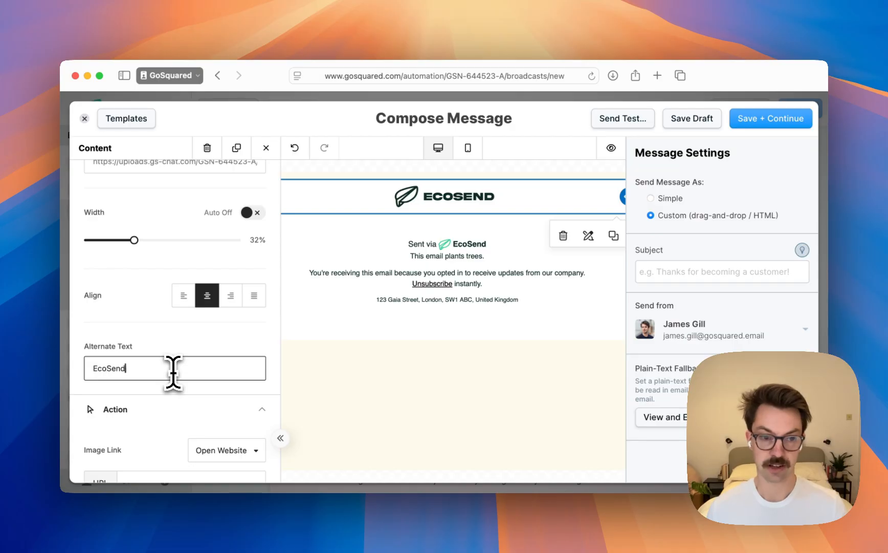
text(Logo)
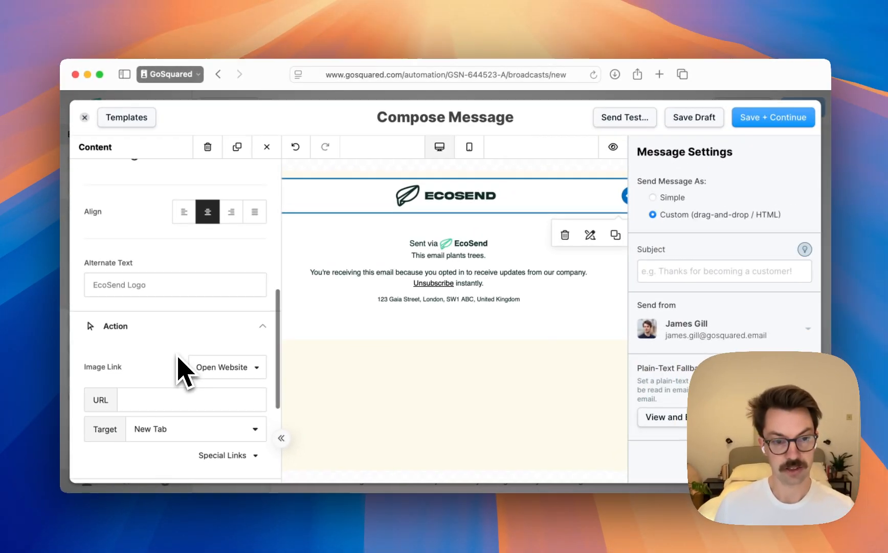
scroll(353, 469, down, 2)
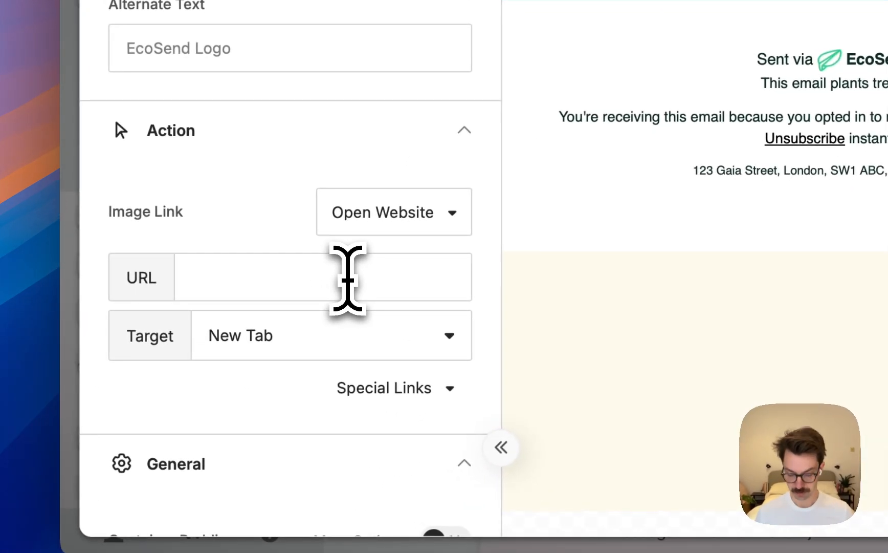
click(204, 353)
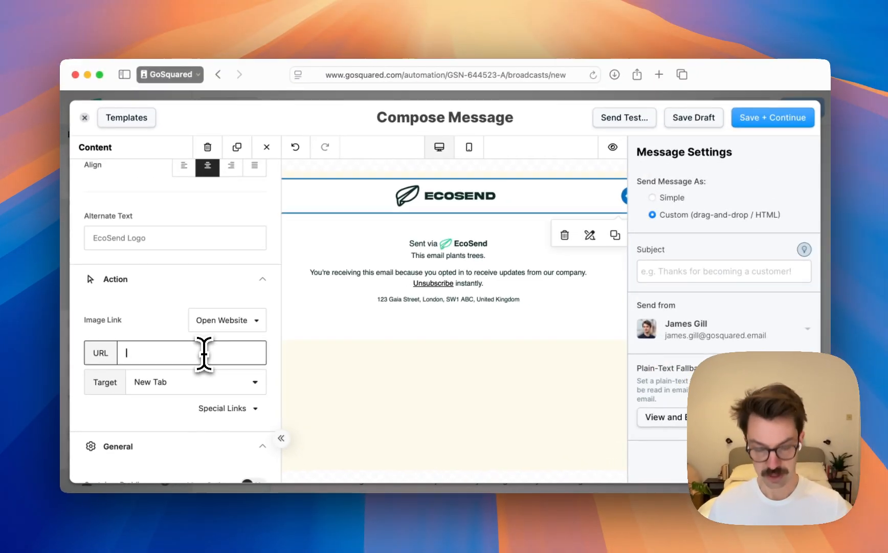
key(super+t)
text(ecosend.io)
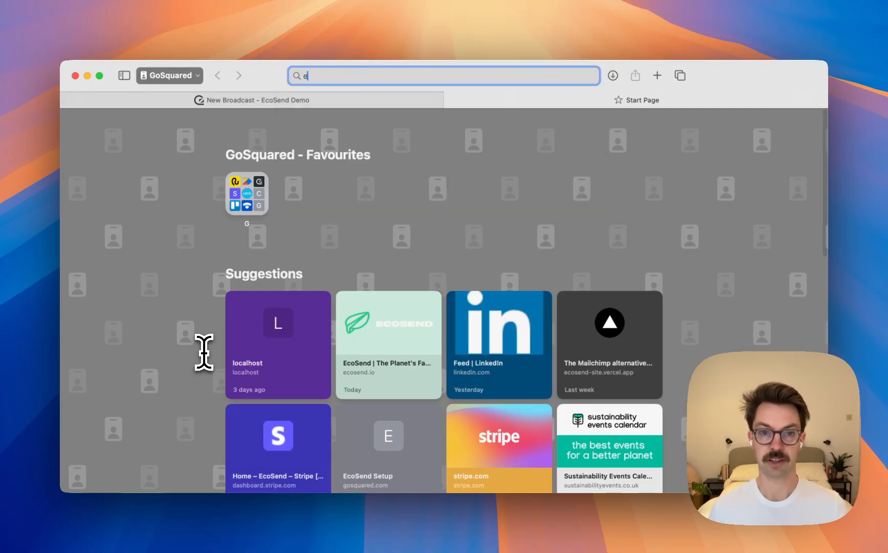
key(Return)
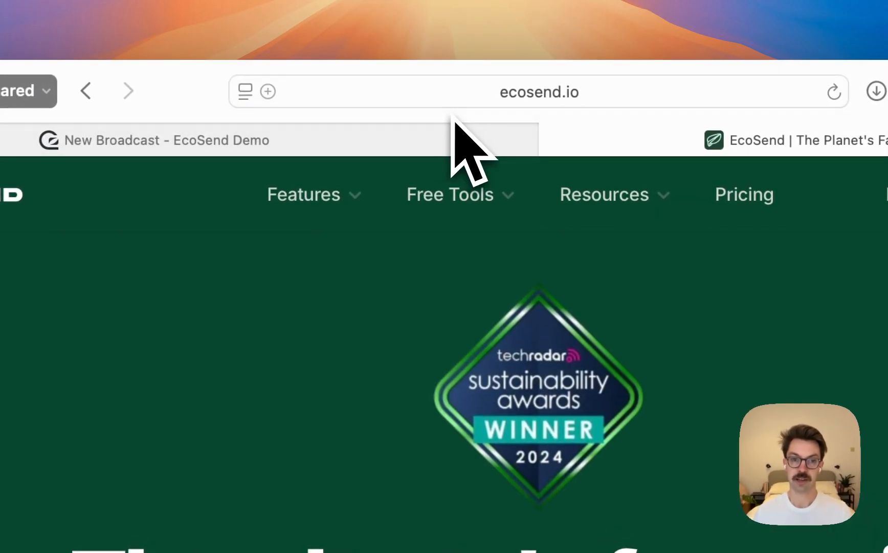
key(super+l)
key(super+c)
key(Escape)
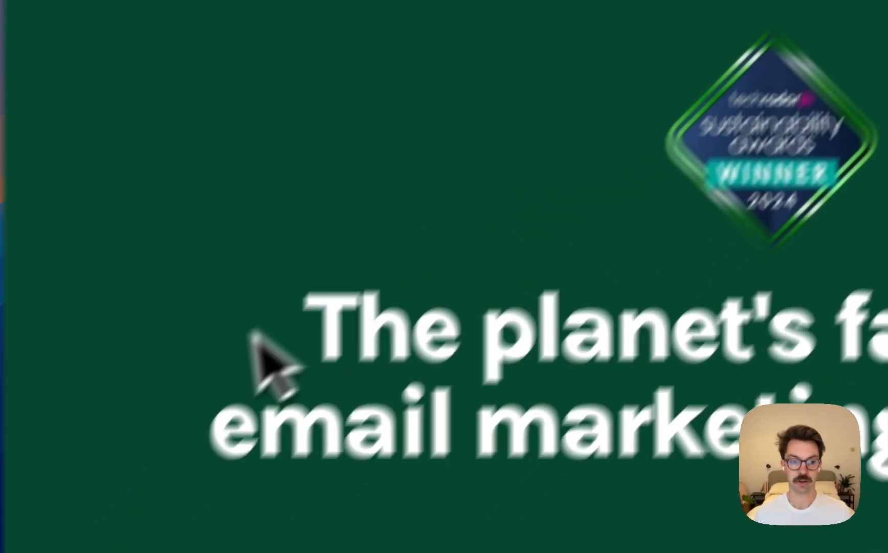
key(super+w)
key(super+v)
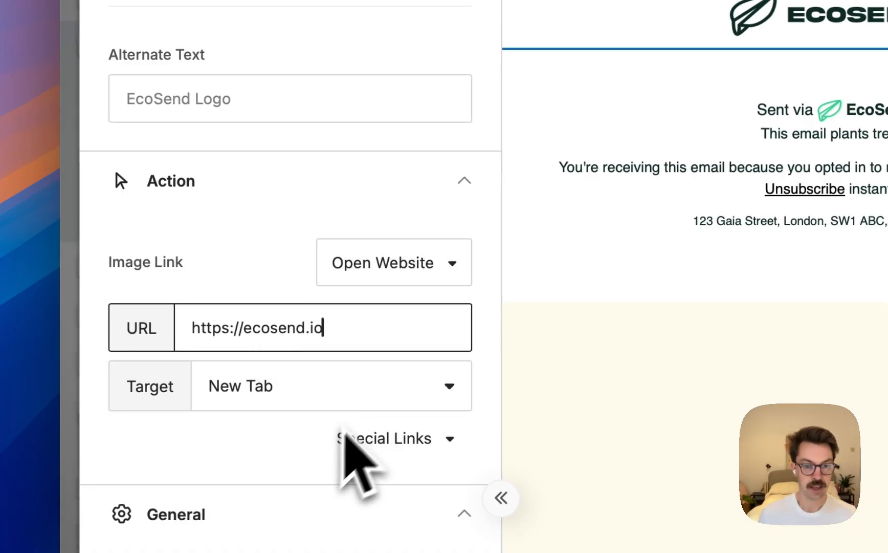
click(295, 442)
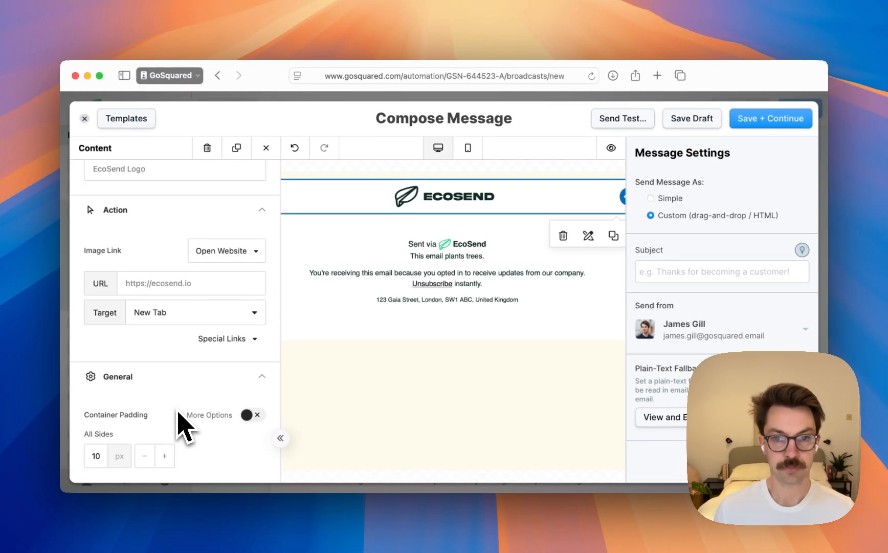
Look back over the logo image's settings and save the message as a draft
scroll(178, 412, up, 10)
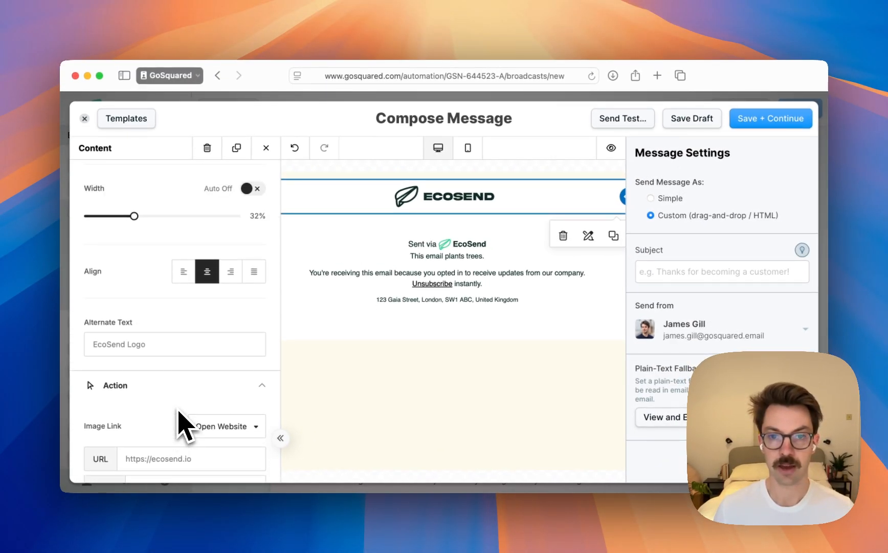
scroll(215, 357, down, 12)
scroll(197, 286, up, 8)
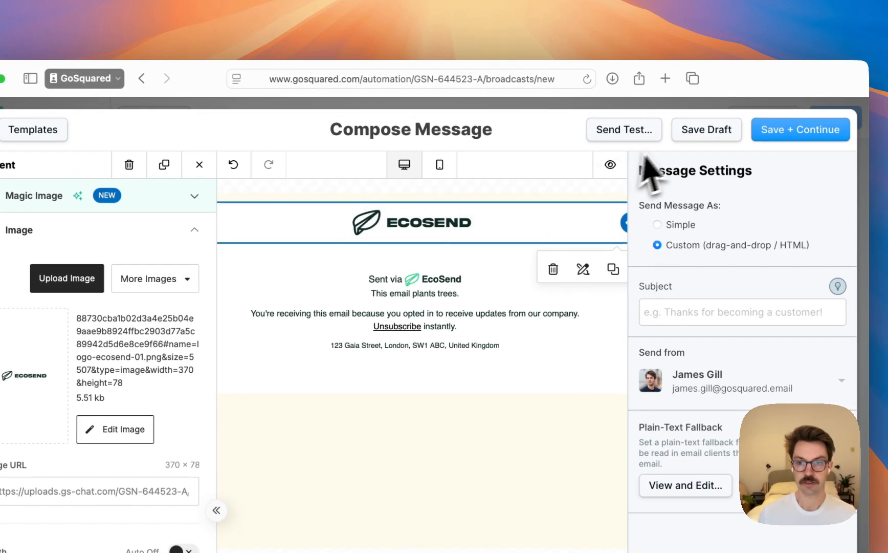
click(642, 140)
click(701, 134)
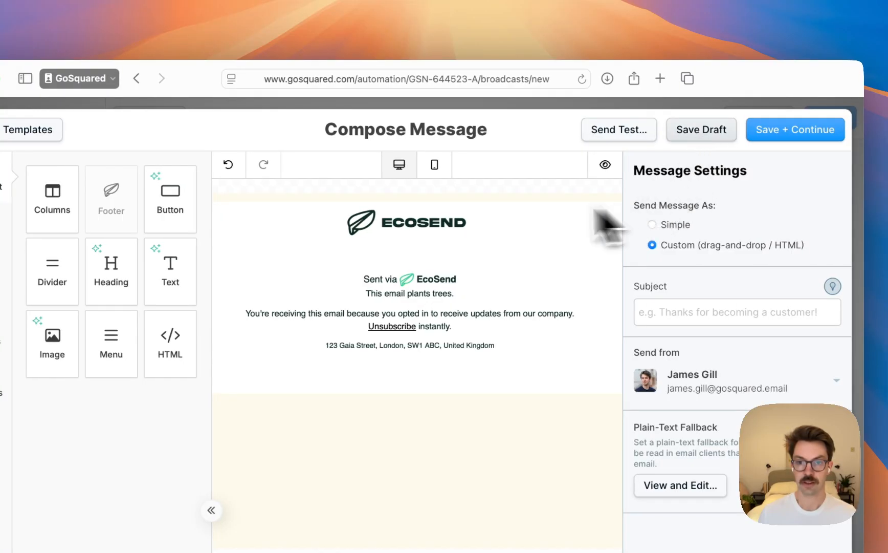
In the mobile layout, set the logo image's width to 50%
click(435, 164)
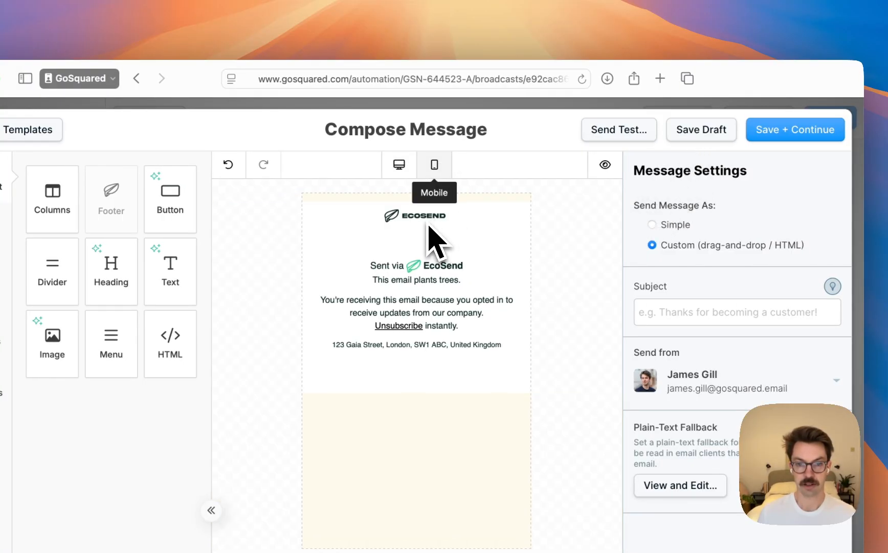
click(430, 221)
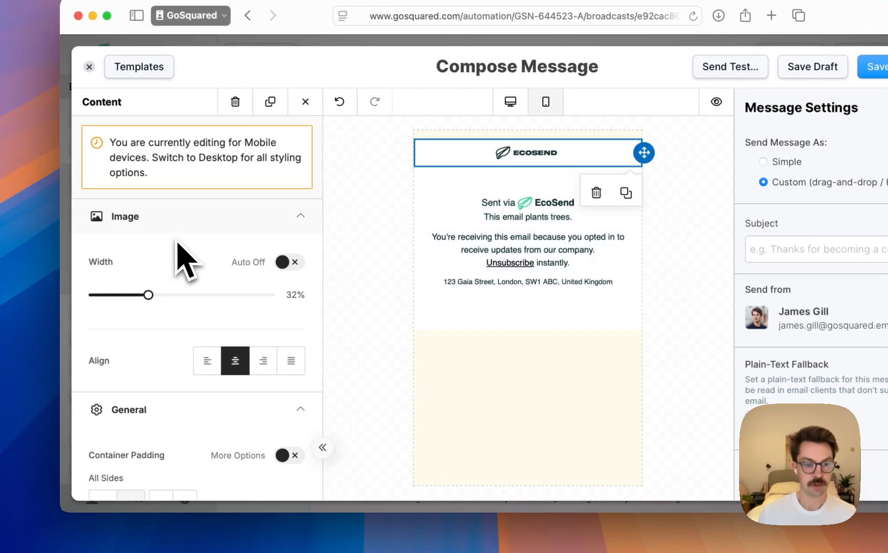
scroll(192, 307, down, 5)
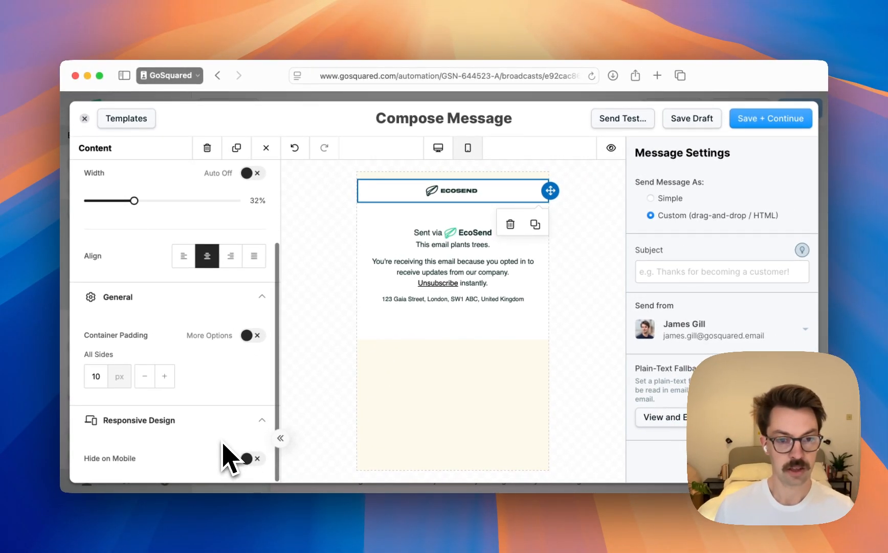
scroll(138, 281, up, 3)
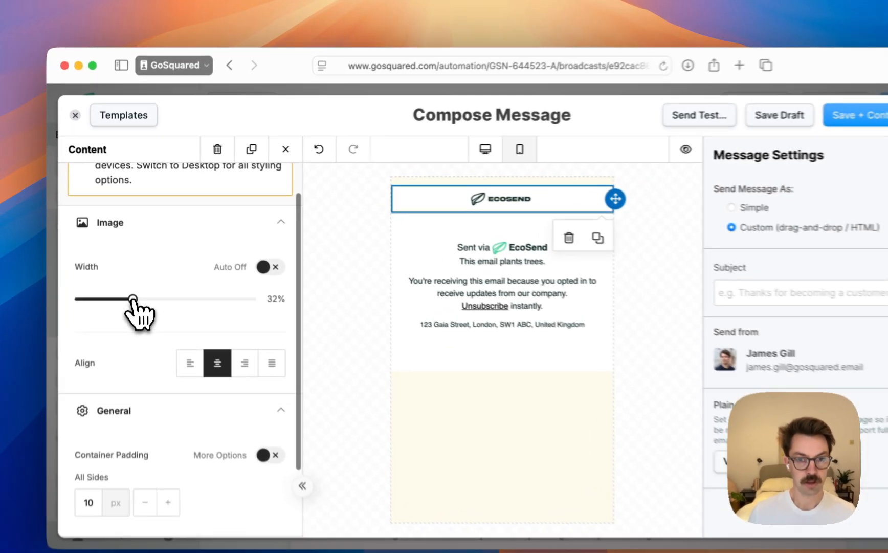
drag(141, 307, 166, 304)
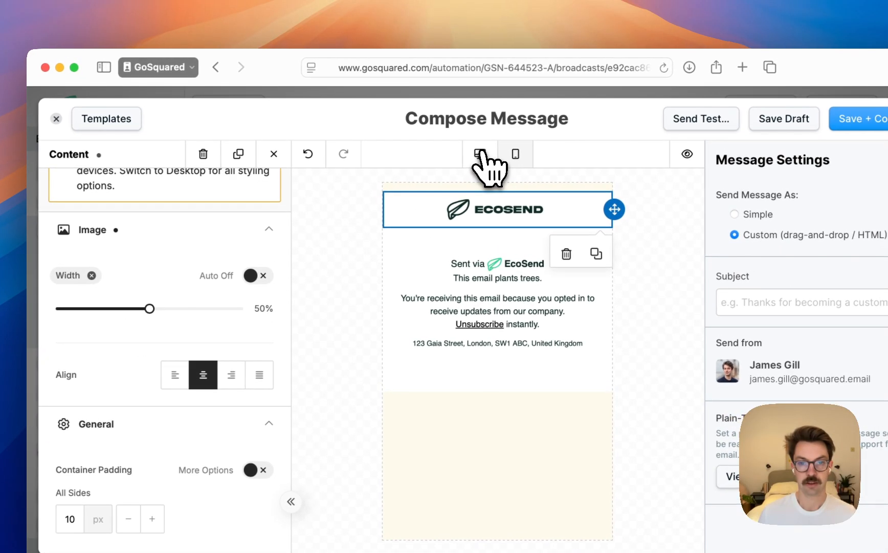
Compare the logo's size and image settings between the desktop and mobile layouts
click(480, 153)
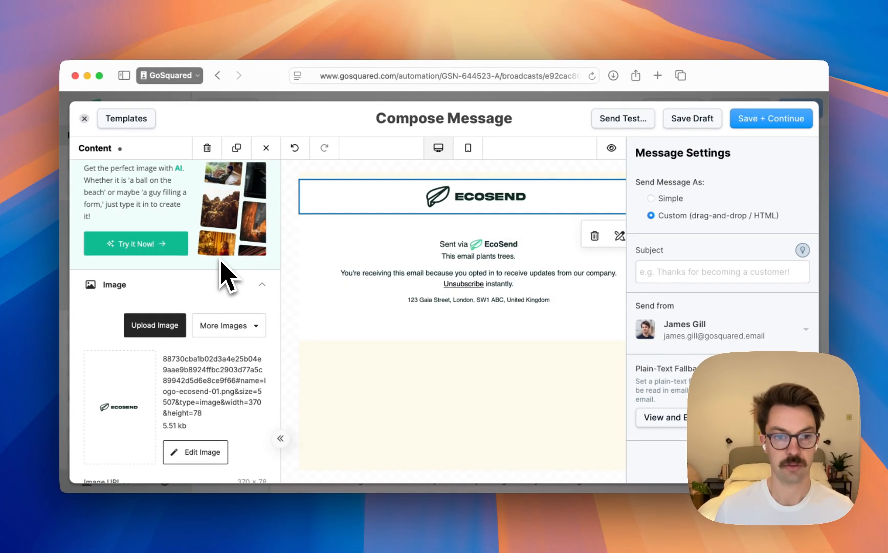
scroll(225, 305, down, 5)
scroll(225, 305, up, 8)
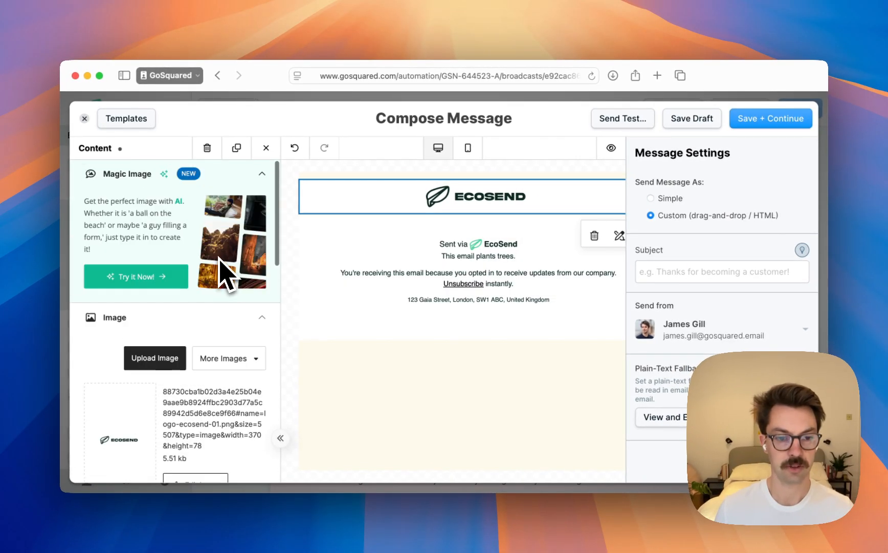
scroll(225, 273, down, 10)
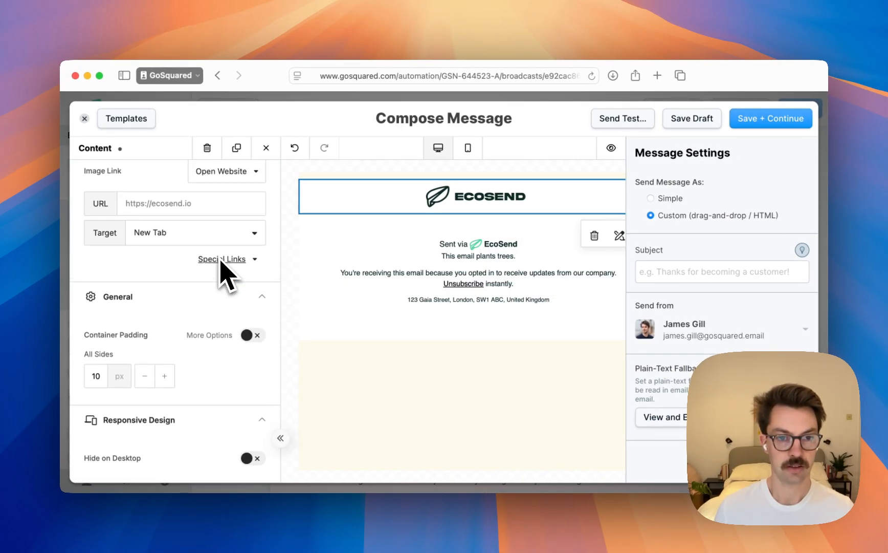
scroll(222, 266, up, 10)
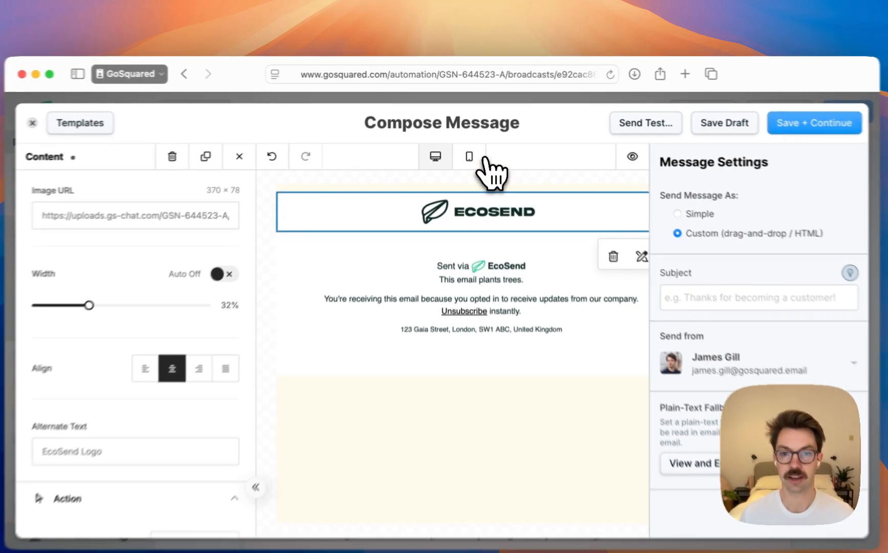
click(473, 161)
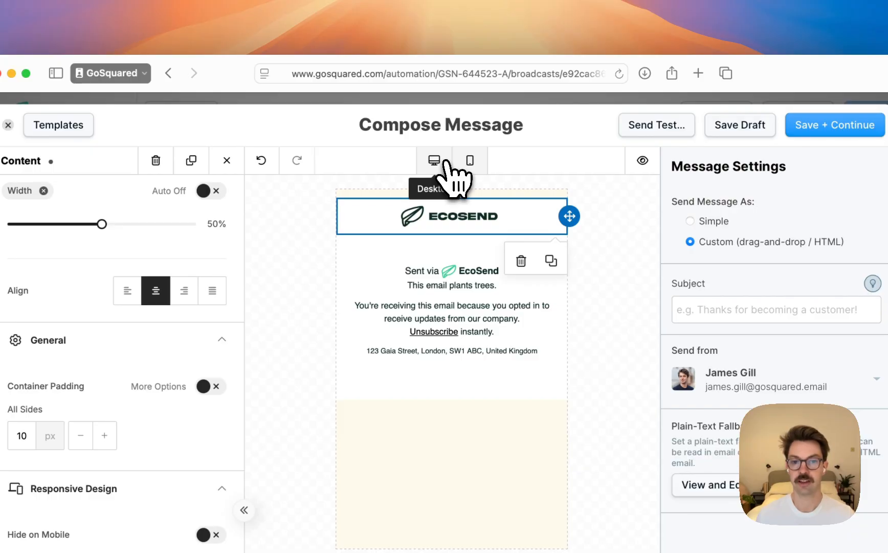
Preview the email at desktop, tablet and mobile sizes, and return to the editor
click(639, 163)
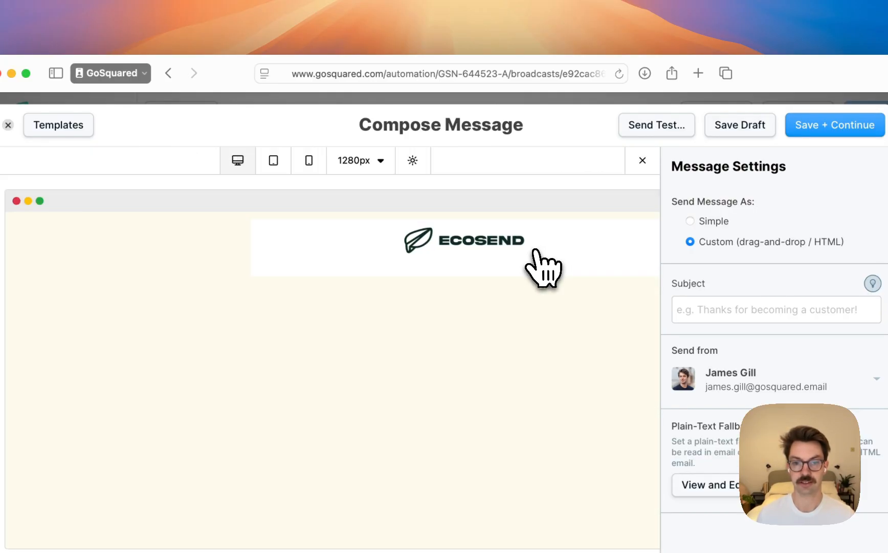
click(275, 162)
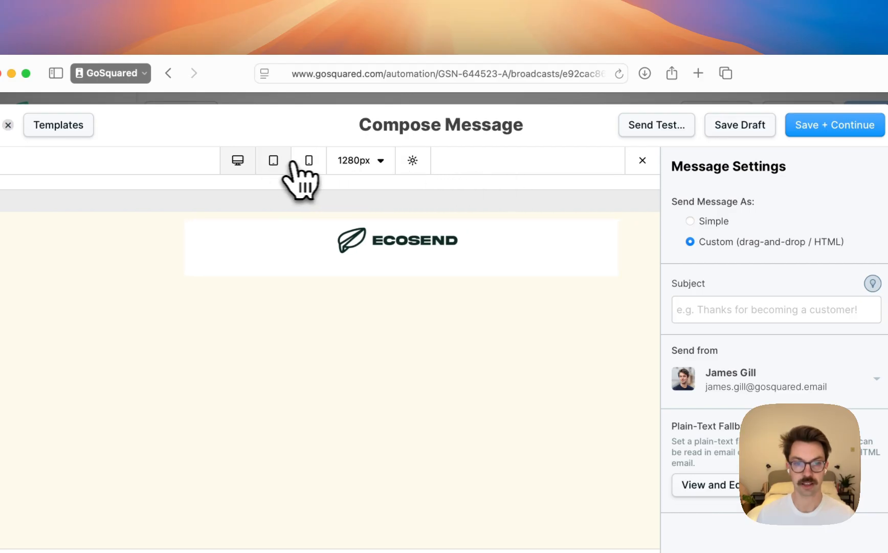
click(304, 163)
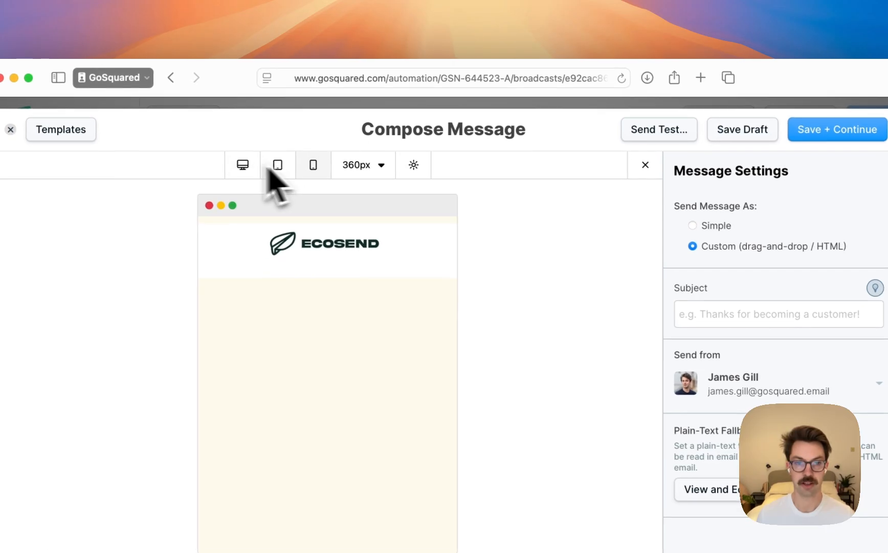
key(Escape)
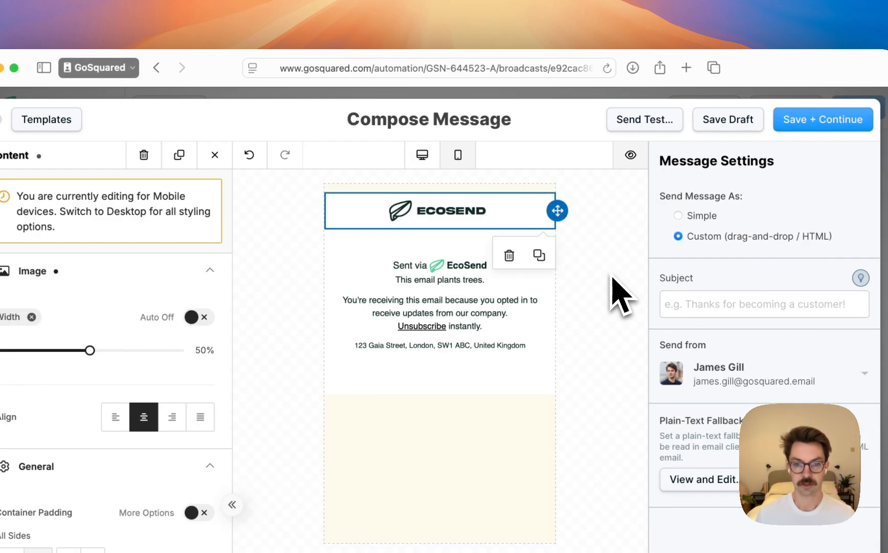
Examine the logo image's mobile-specific settings and its full desktop settings, including link, container padding and responsive options
click(530, 220)
click(529, 225)
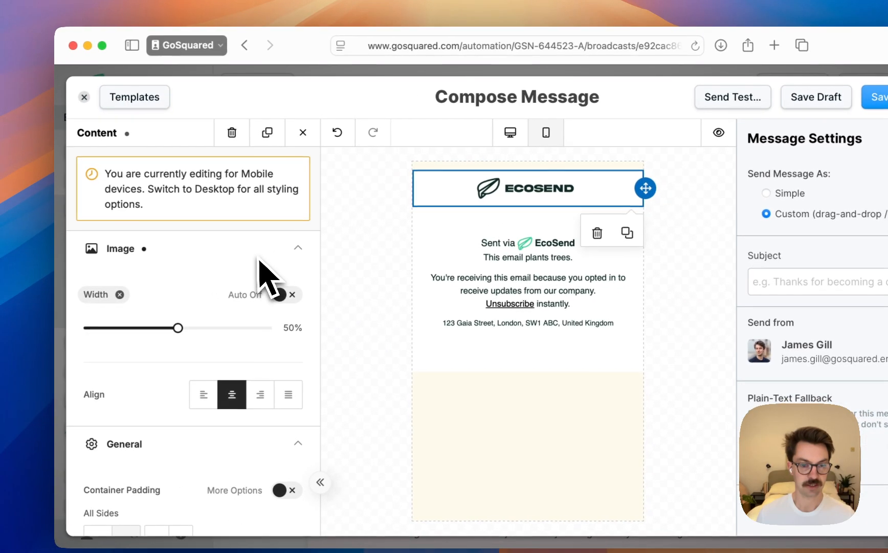
scroll(163, 287, down, 3)
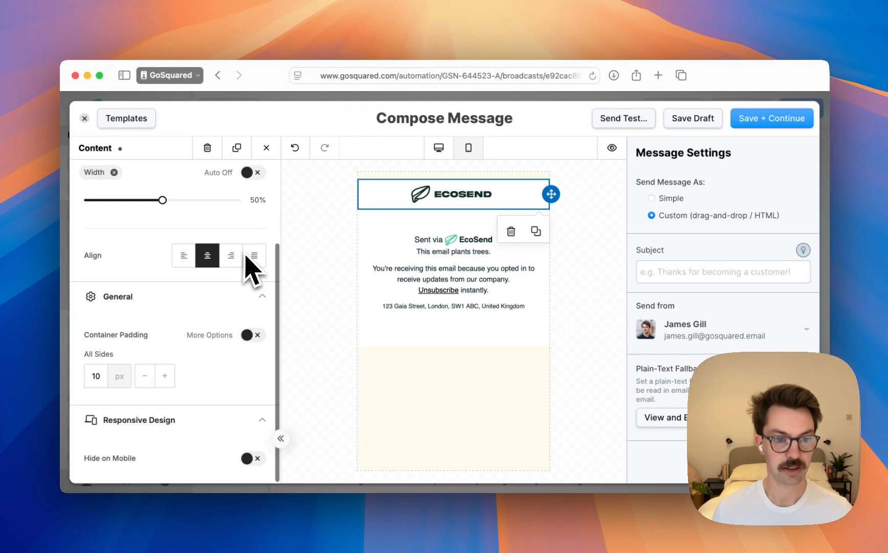
scroll(242, 246, up, 3)
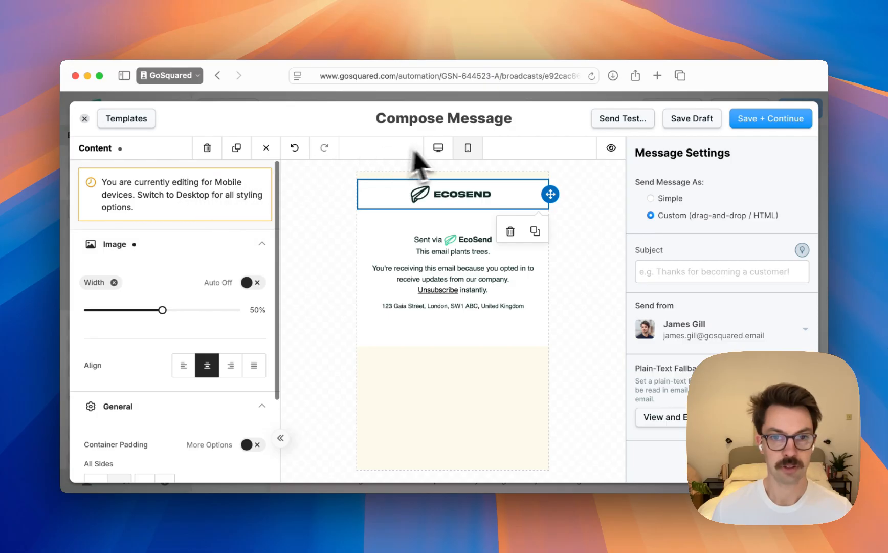
click(438, 148)
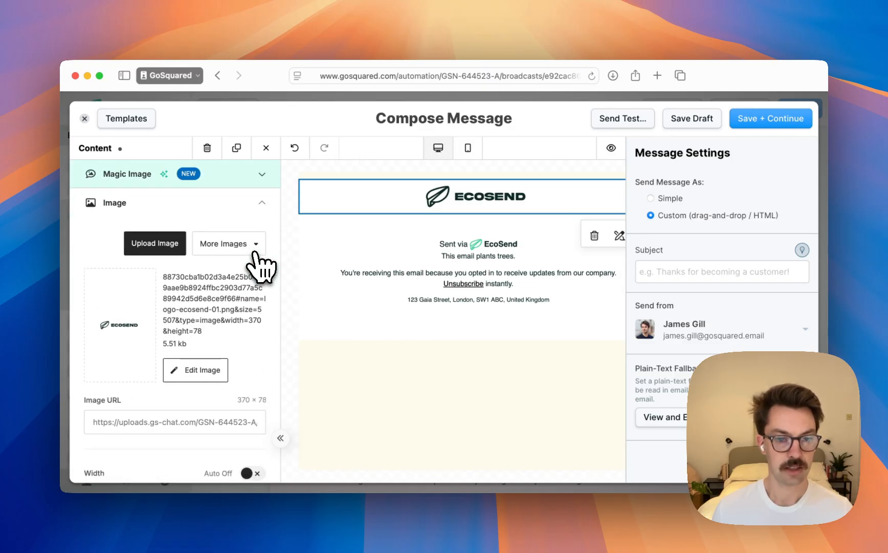
scroll(258, 267, down, 5)
scroll(258, 258, down, 6)
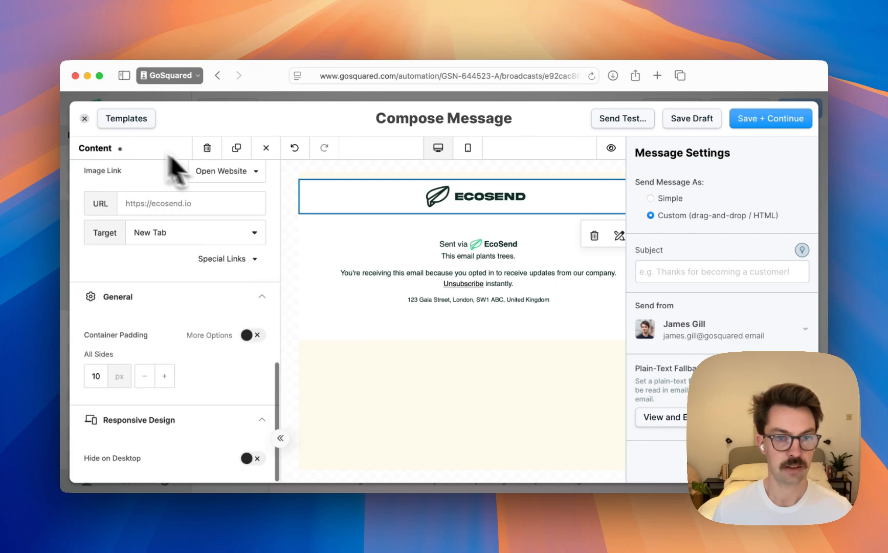
scroll(174, 169, up, 10)
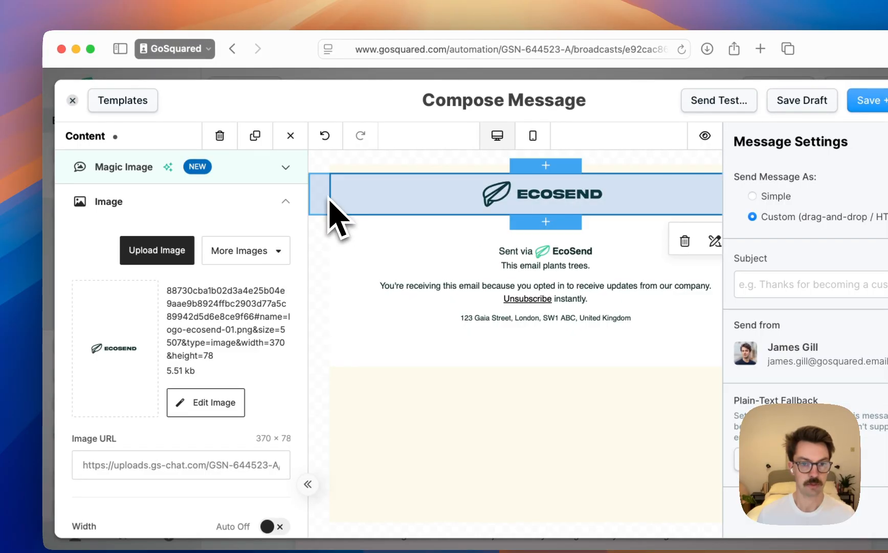
Remove the column background colour from the logo row and check the header in the email preview
click(327, 204)
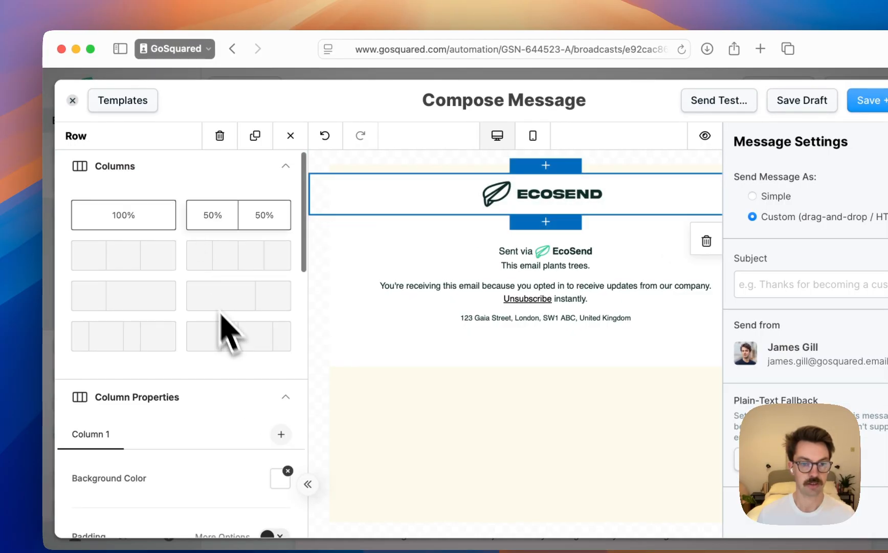
scroll(228, 328, down, 5)
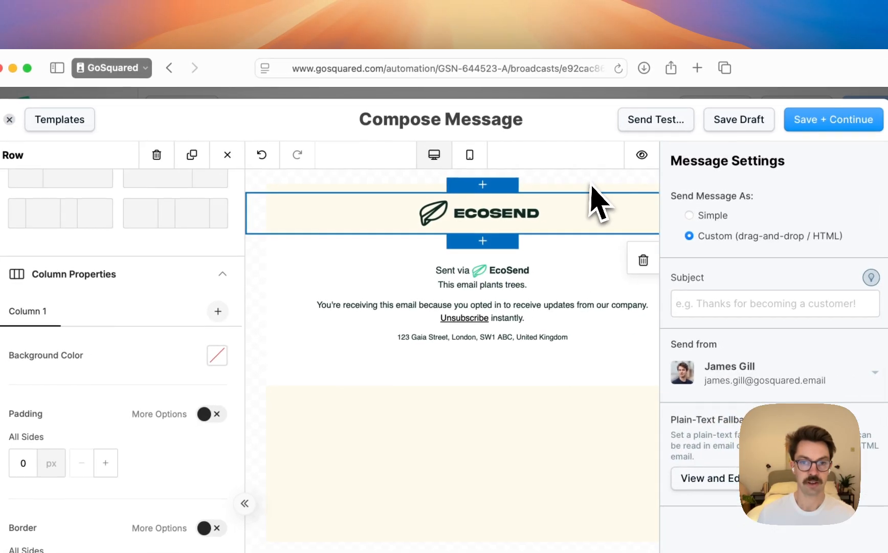
click(645, 163)
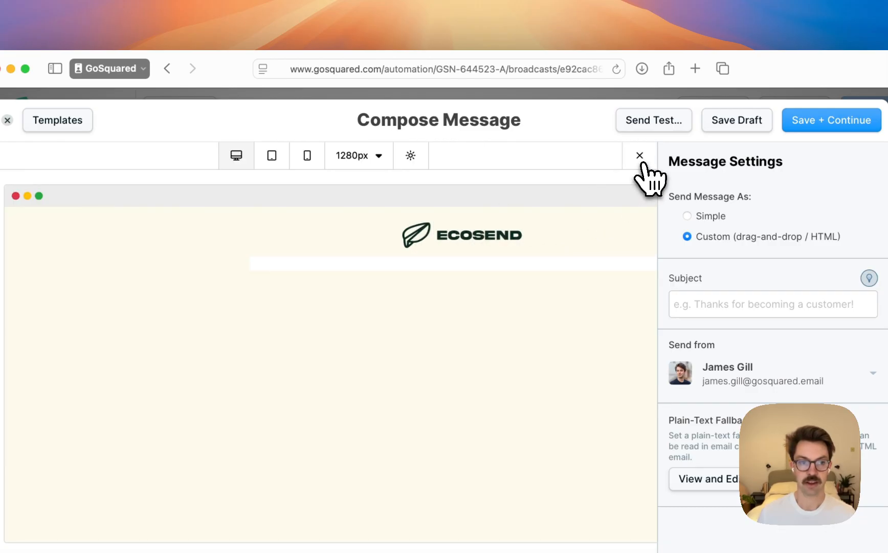
click(641, 158)
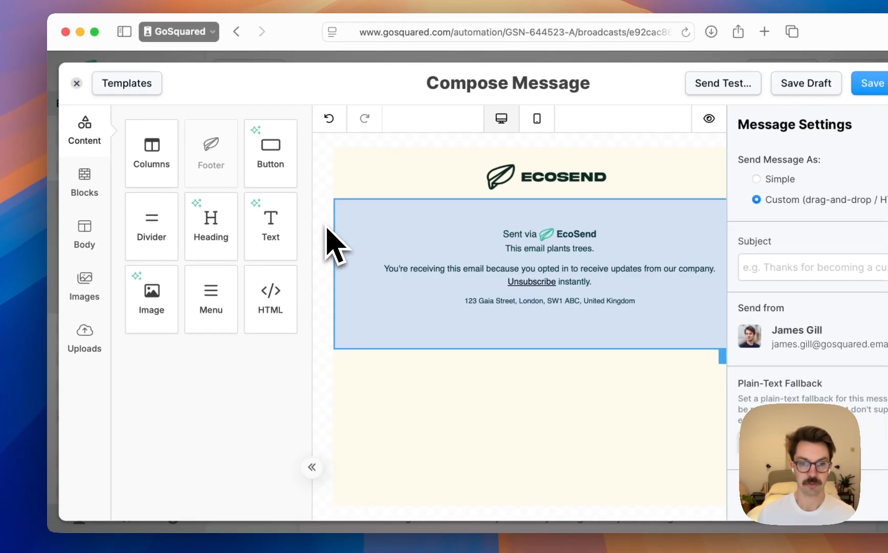
Inspect the footer row's column properties, including its background colour and padding, and deselect the row
click(330, 235)
scroll(224, 258, down, 5)
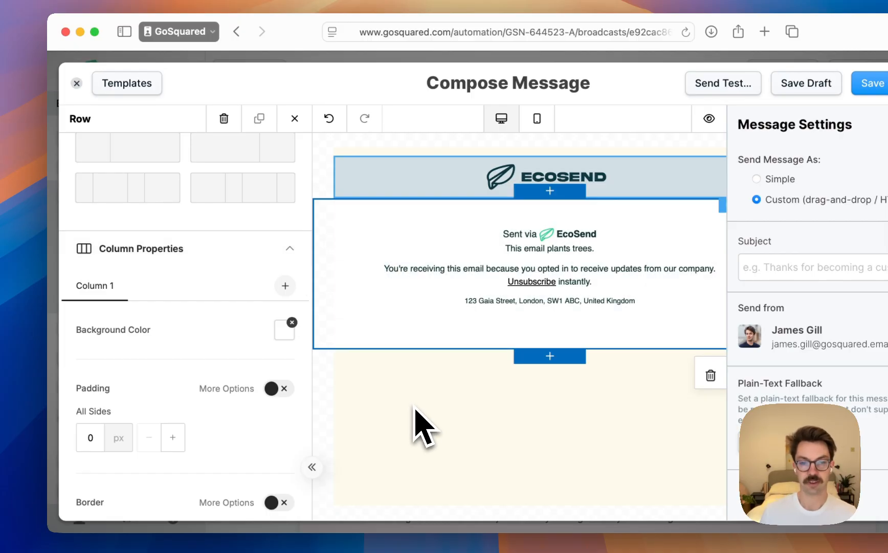
click(415, 408)
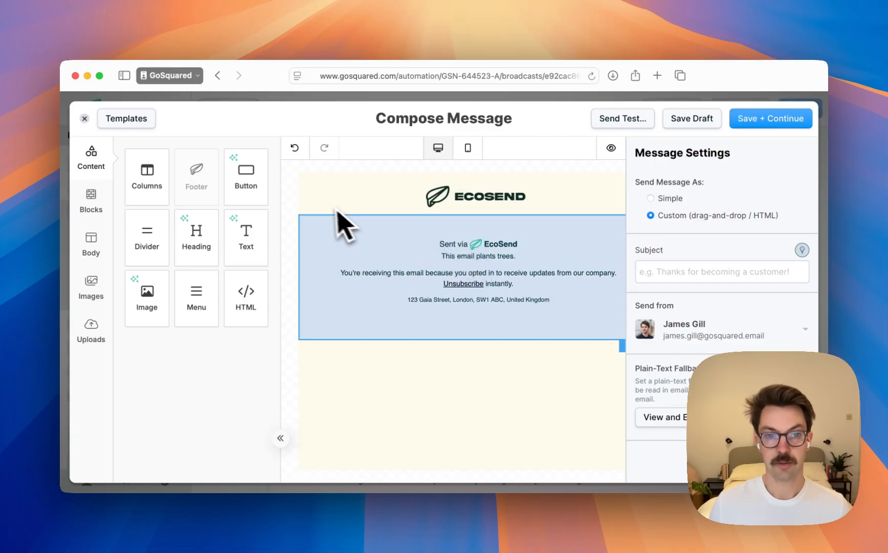
Select the footer row below the logo and remove its column background colour
click(329, 212)
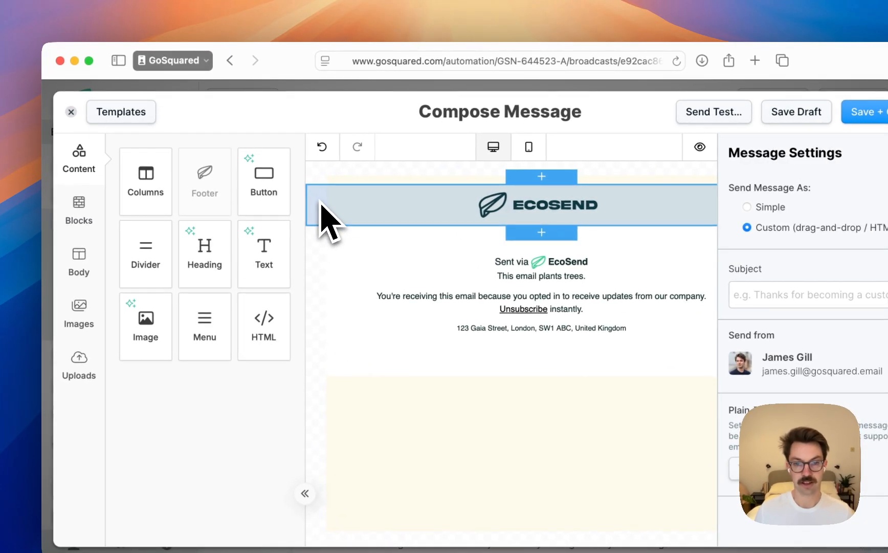
click(322, 211)
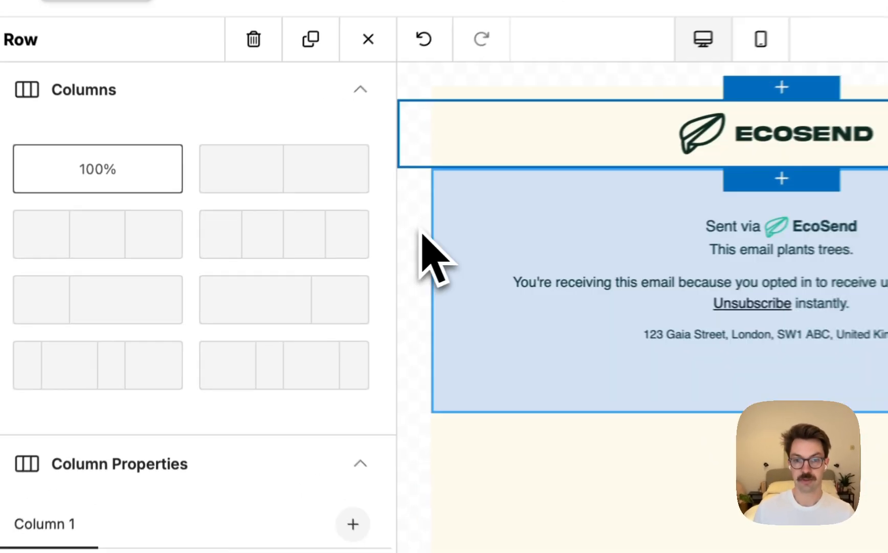
click(428, 230)
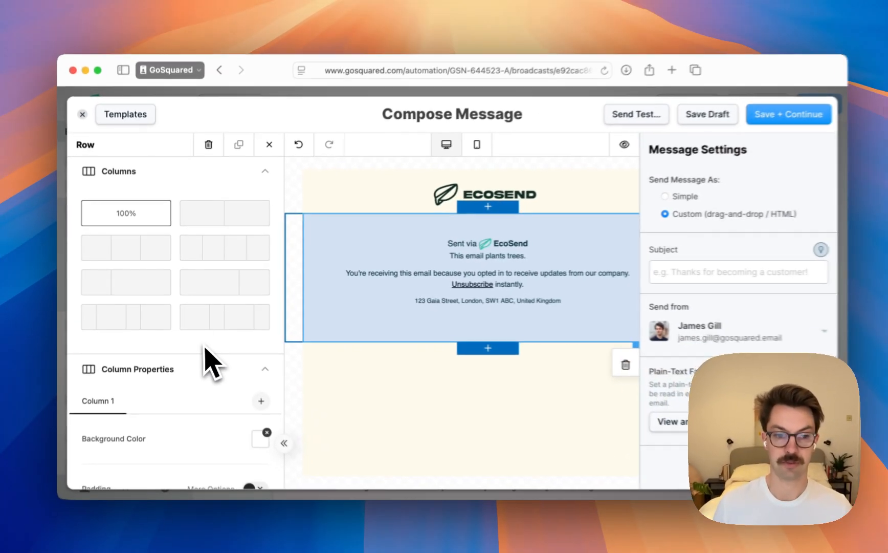
scroll(194, 353, down, 3)
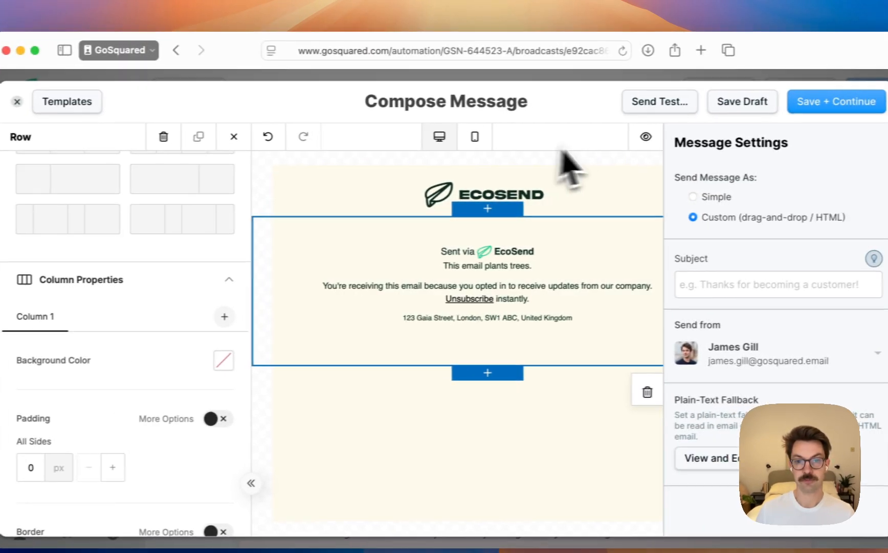
Preview the email's header and background at desktop, tablet and mobile sizes, and return to the editor
click(714, 137)
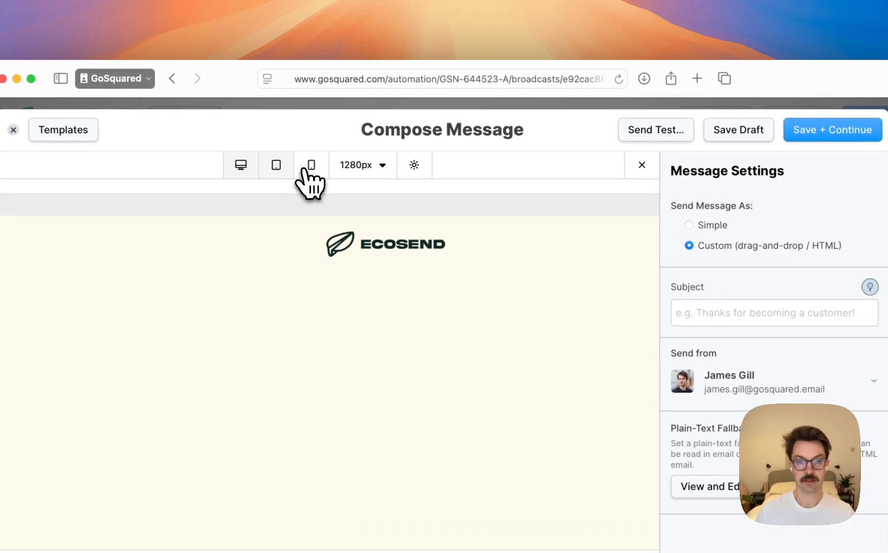
click(271, 137)
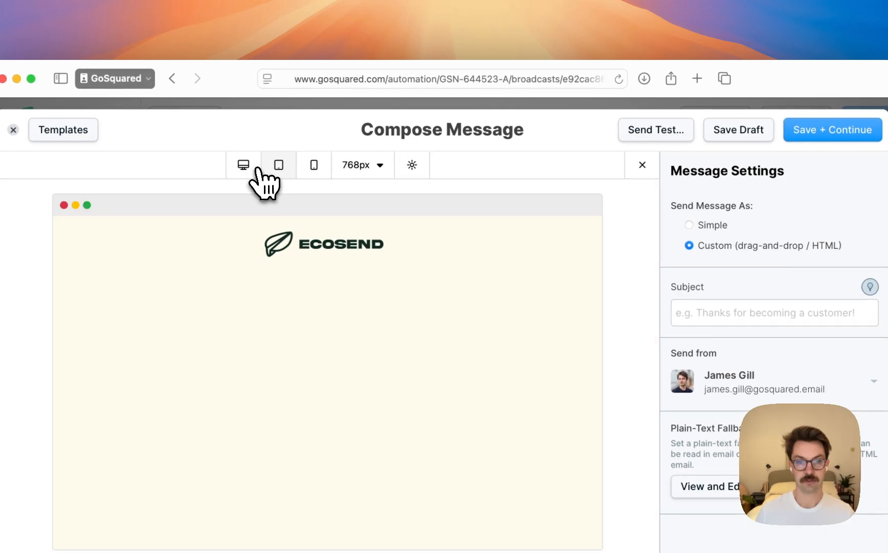
click(313, 164)
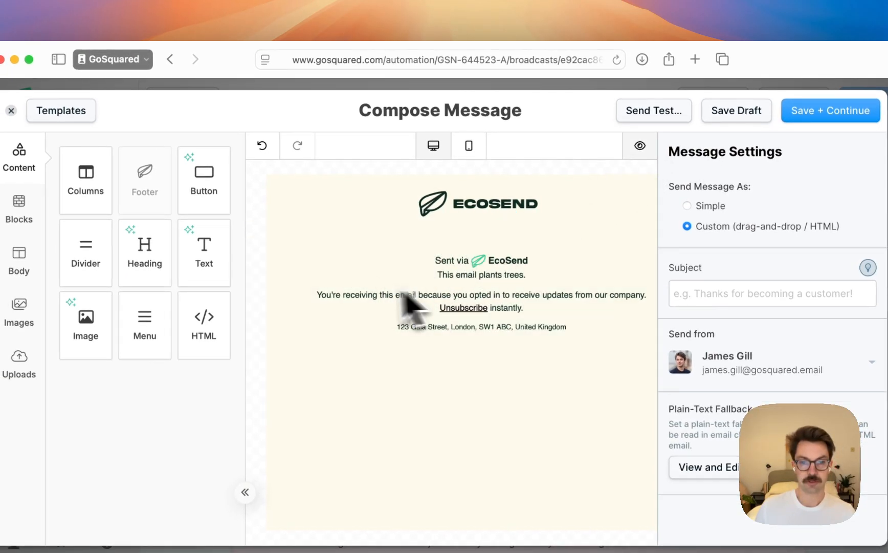
click(630, 153)
click(629, 154)
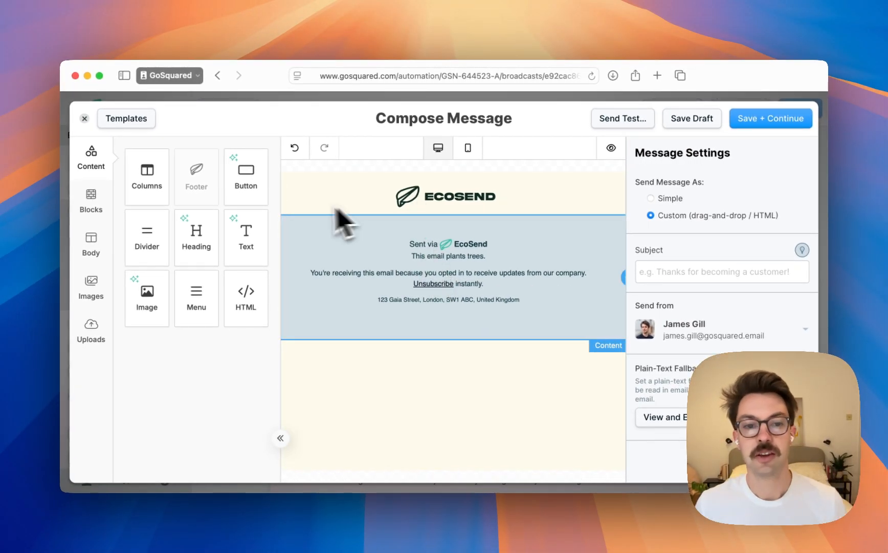
Add a blank 100% width row between the logo header and the footer
scroll(299, 203, left, 2)
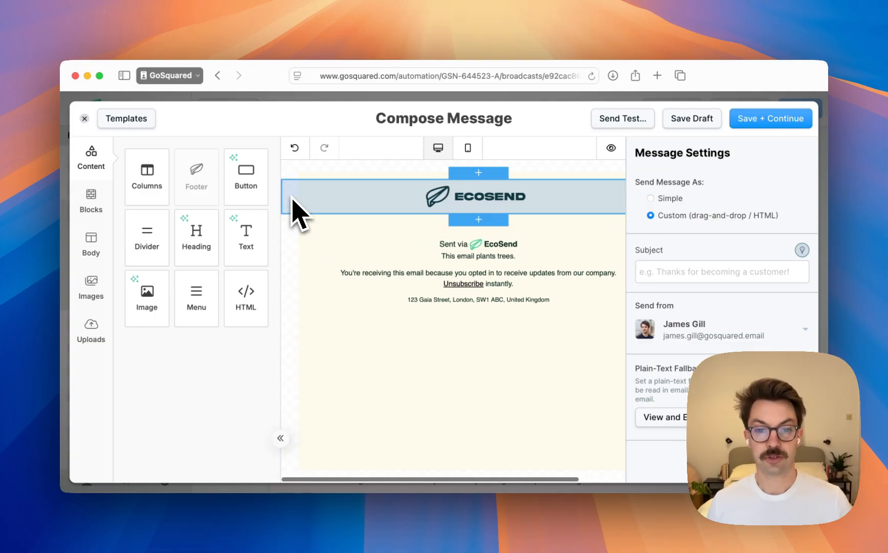
click(310, 211)
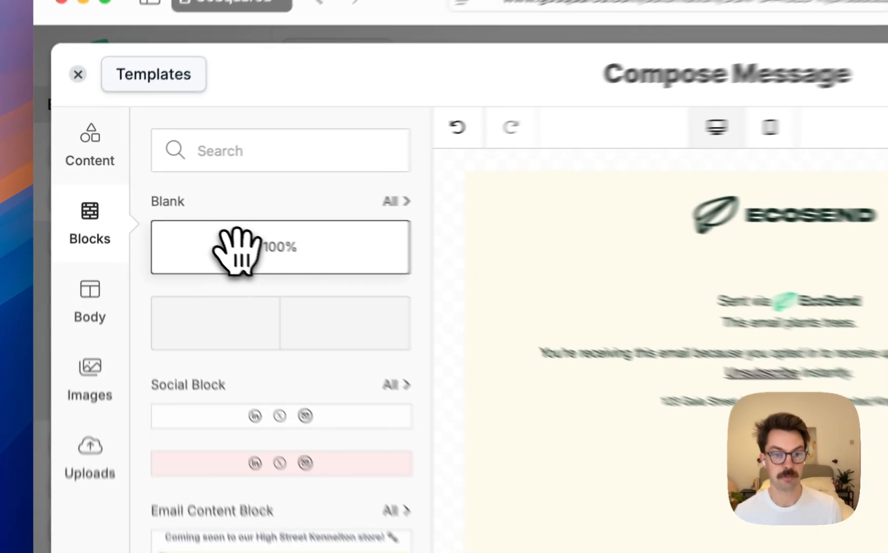
drag(173, 215, 383, 221)
mouse_move(482, 193)
mouse_down()
mouse_move(491, 206)
mouse_move(494, 199)
mouse_up()
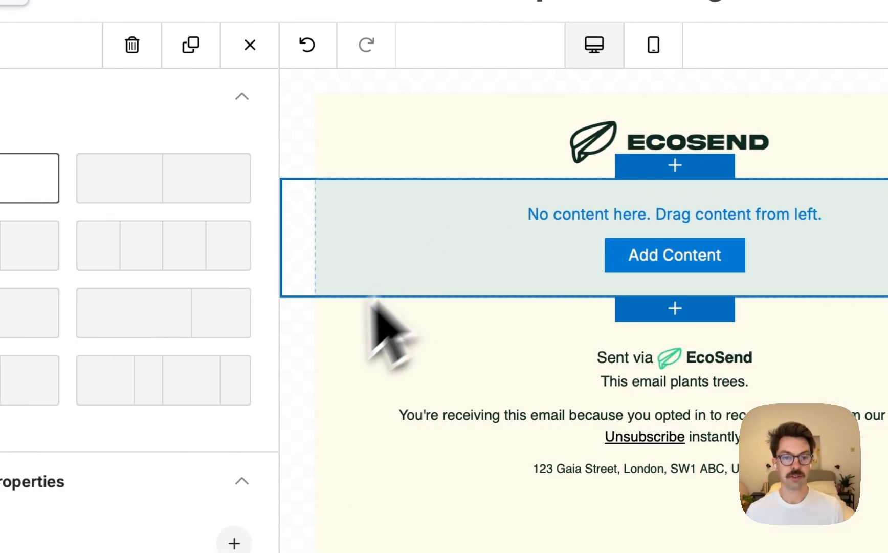
Switch to Figma and look through the canvas, from the colour swatches to the email design's dark green illustration
key(super+Tab)
click(550, 374)
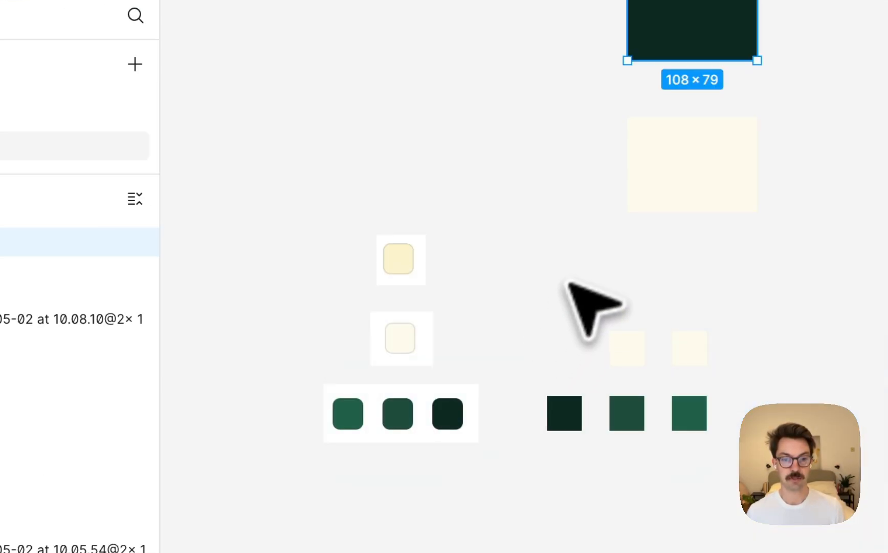
click(575, 267)
scroll(576, 267, left, 20)
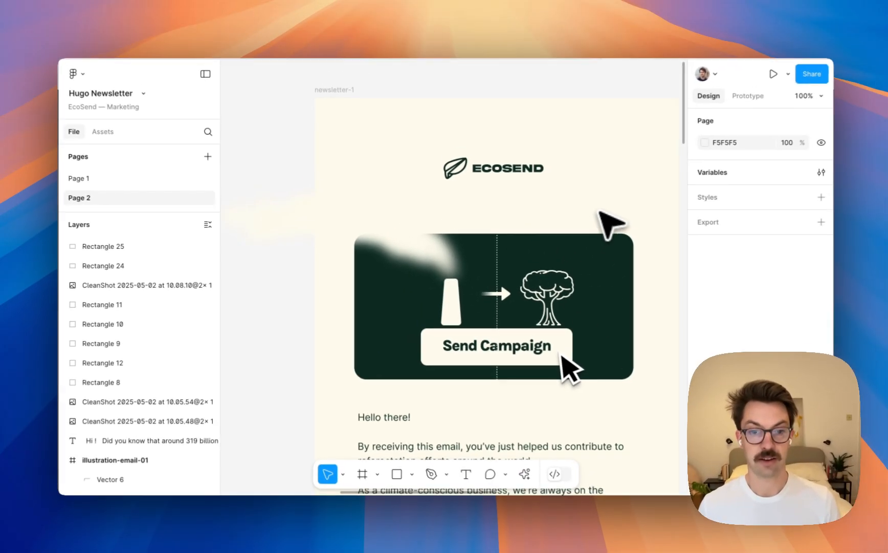
scroll(597, 218, down, 3)
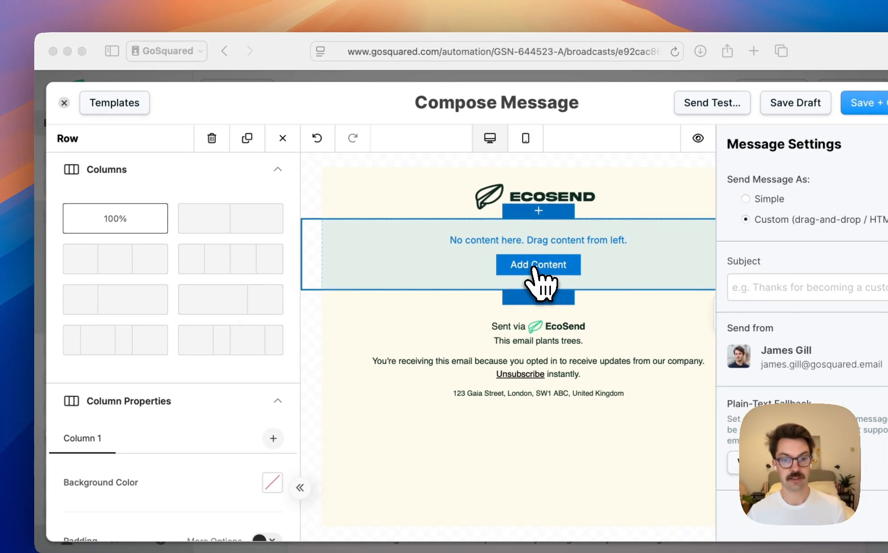
Place an image block in the empty row and upload illustration-send-01.png from the template-switch folder into it
click(534, 266)
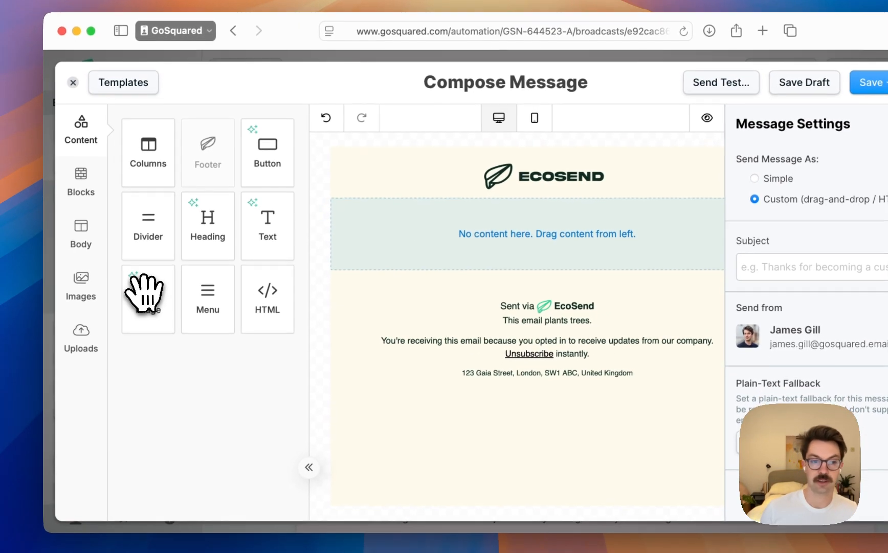
drag(145, 295, 441, 229)
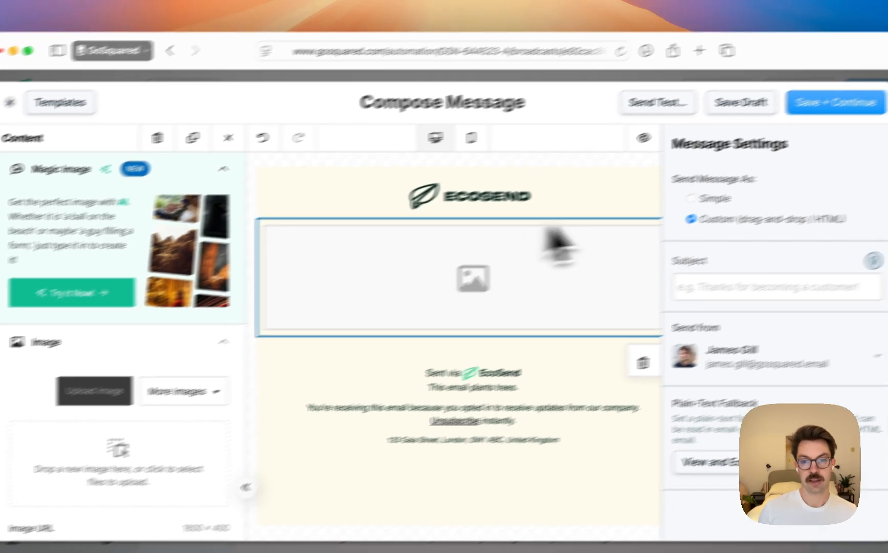
click(612, 218)
click(669, 184)
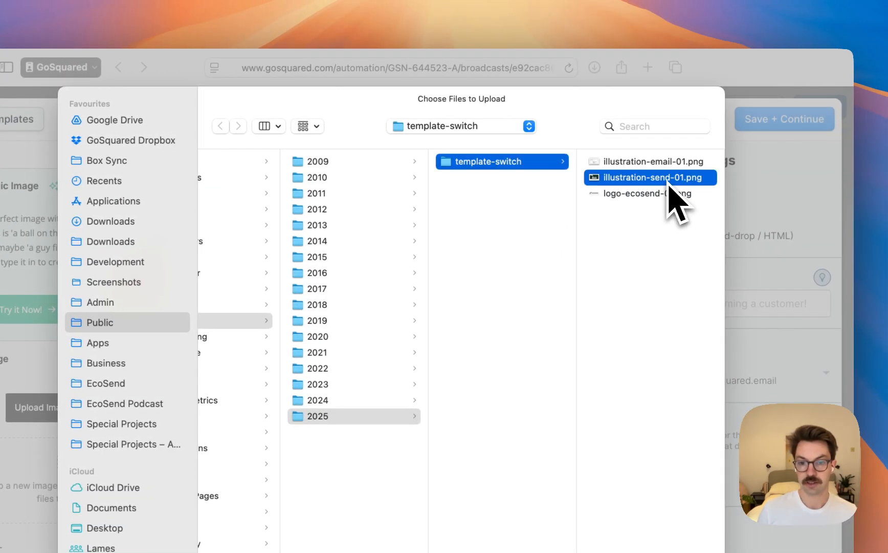
key(Return)
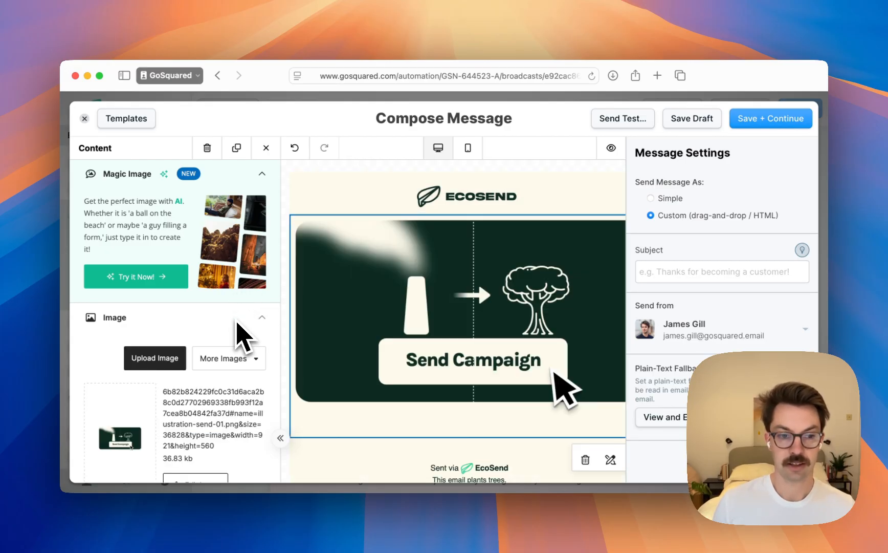
Set the illustration's alternate text to "Illustration showing an email campaign being sent"
scroll(241, 340, down, 5)
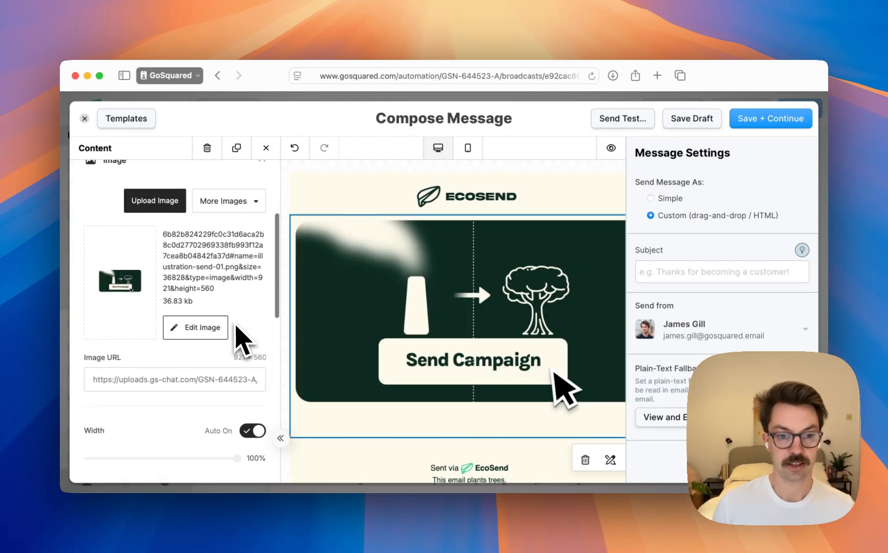
scroll(237, 336, down, 2)
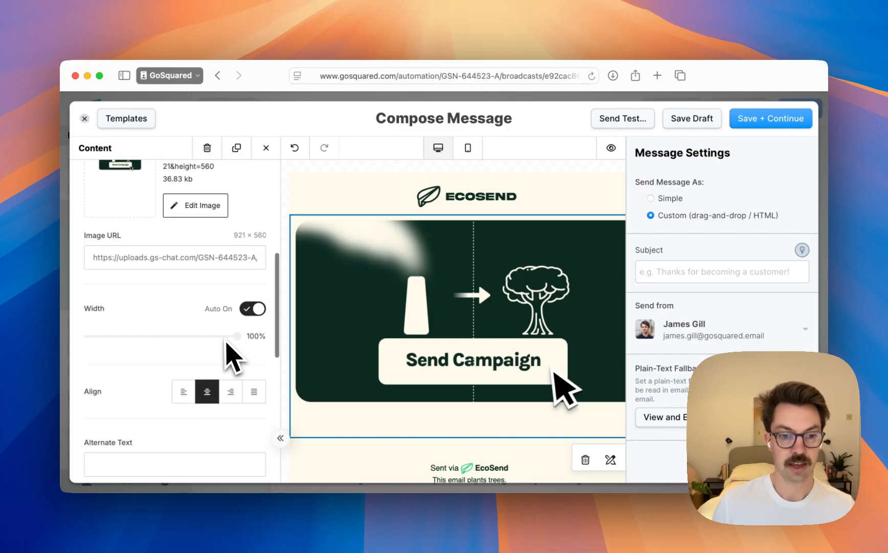
scroll(239, 297, down, 3)
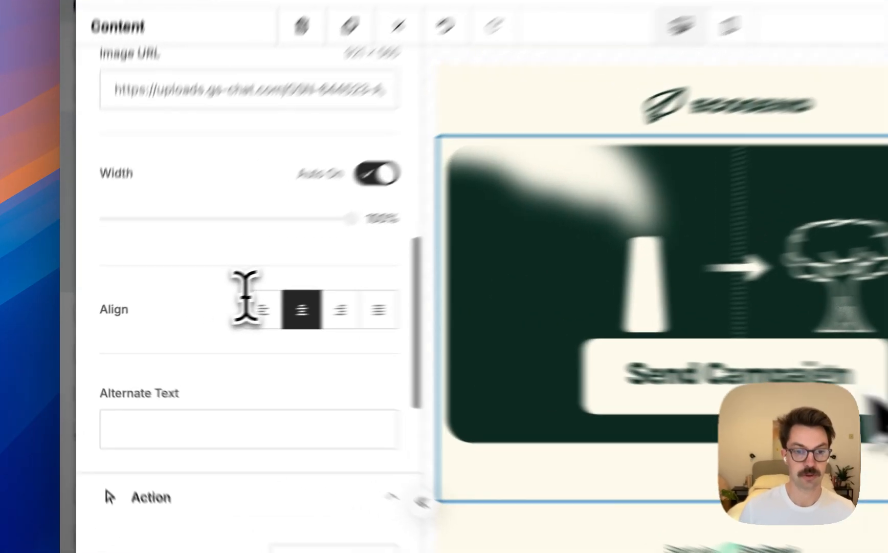
scroll(173, 316, down, 4)
click(215, 302)
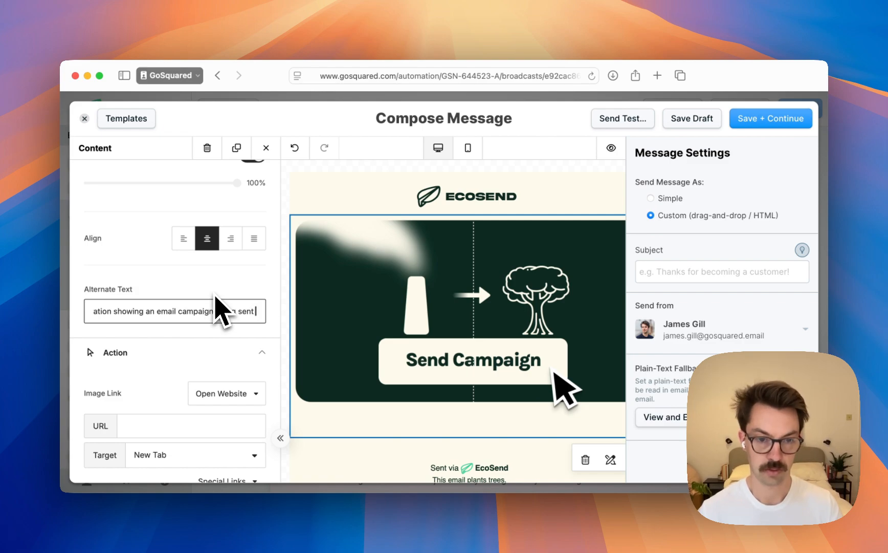
text(Send)
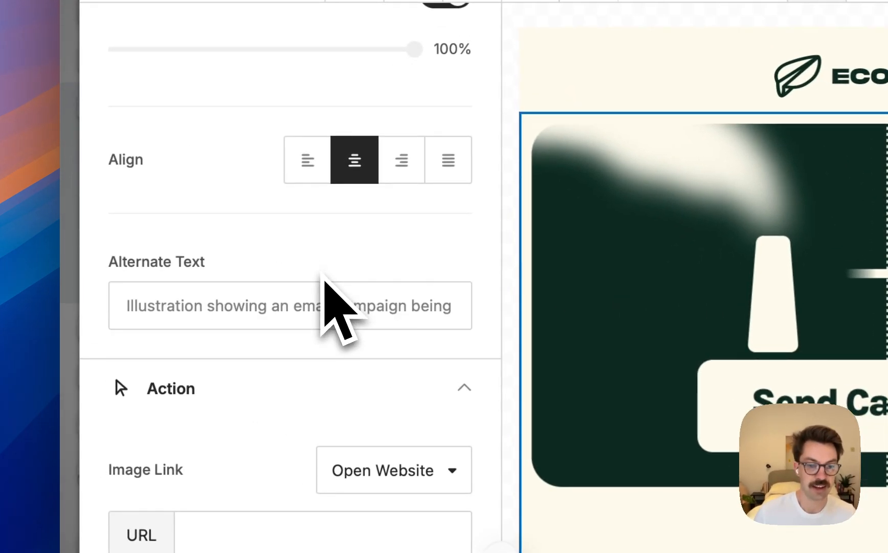
Review the illustration's link, container padding and responsive settings, and save the message as a draft
scroll(326, 277, down, 5)
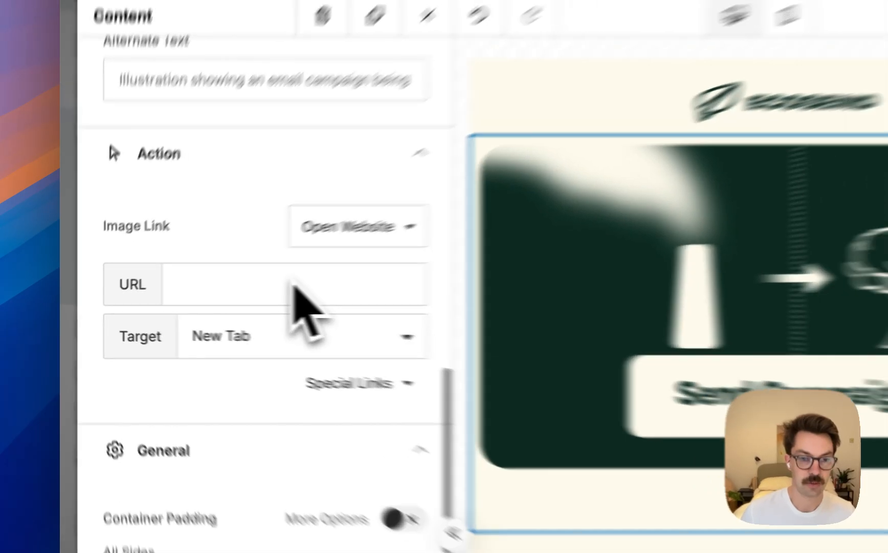
scroll(293, 284, down, 3)
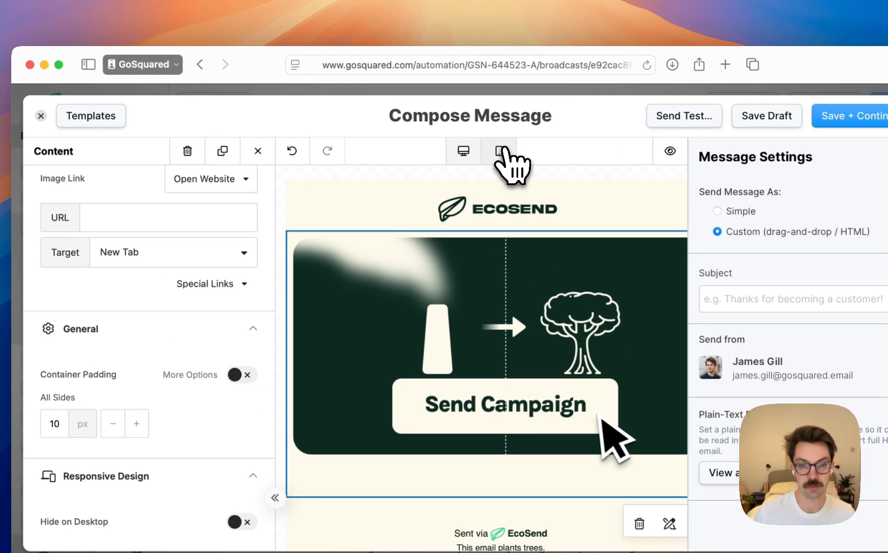
click(500, 151)
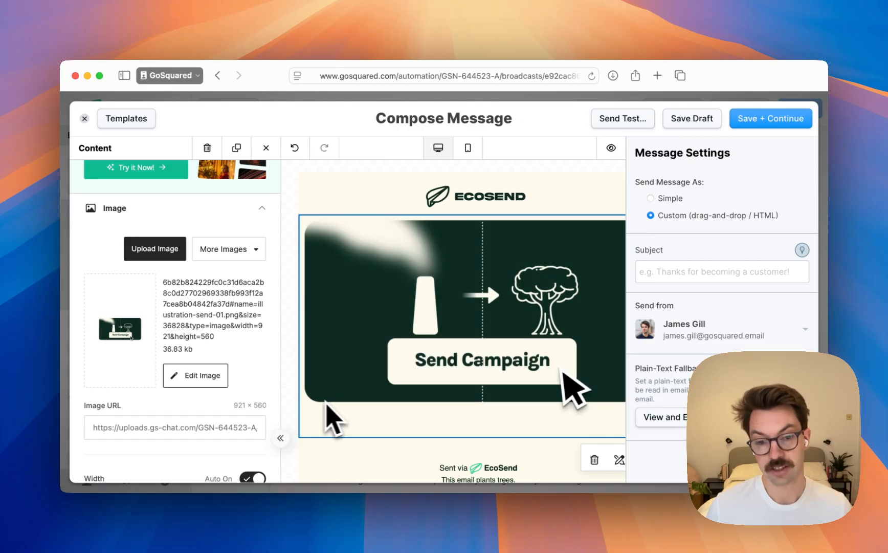
scroll(454, 357, right, 1)
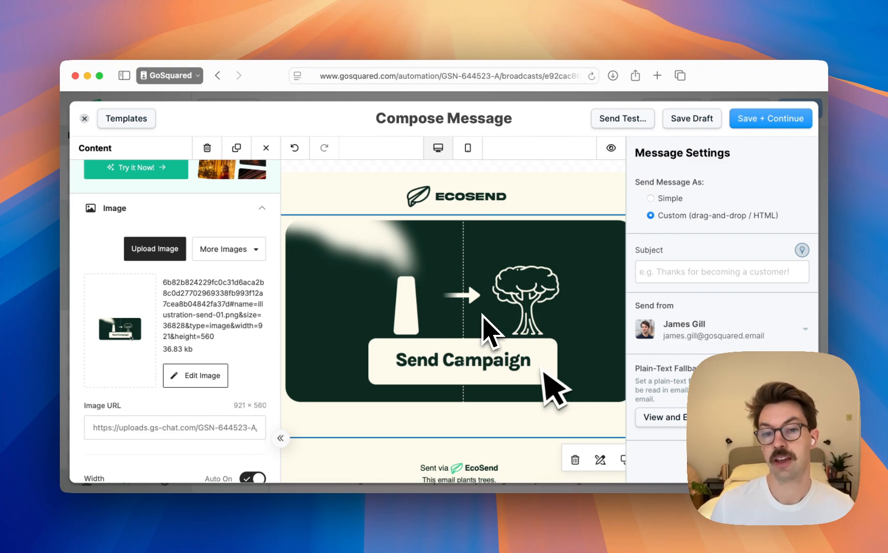
scroll(484, 312, right, 1)
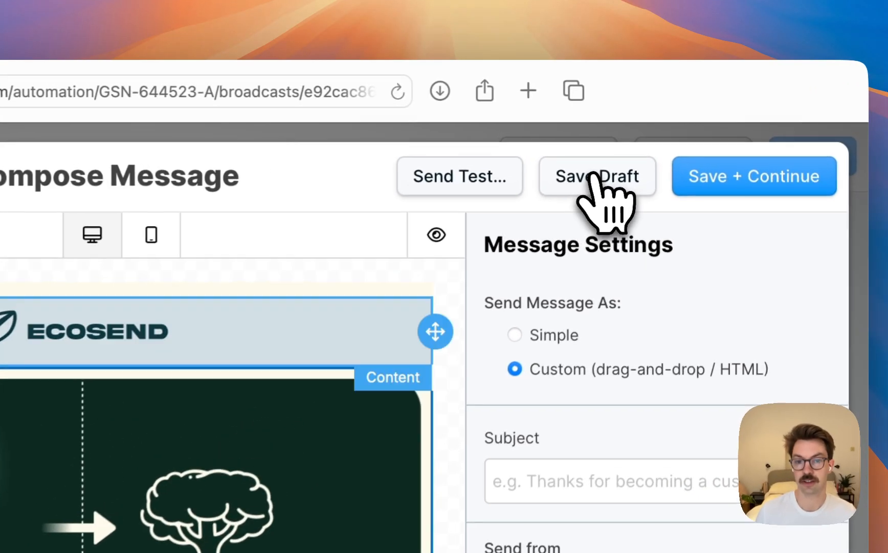
click(650, 141)
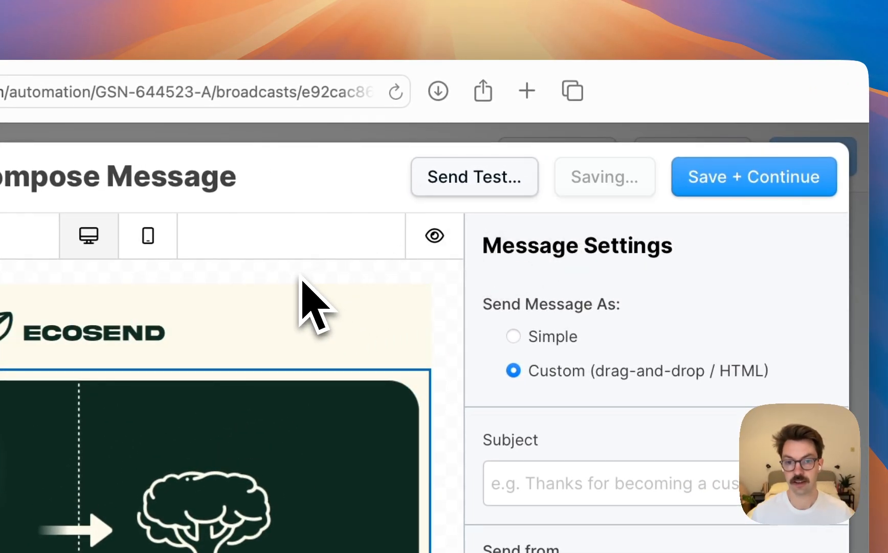
Open the Squoosh image compression site in a new browser tab, and close it to return to the message editor
key(super+t)
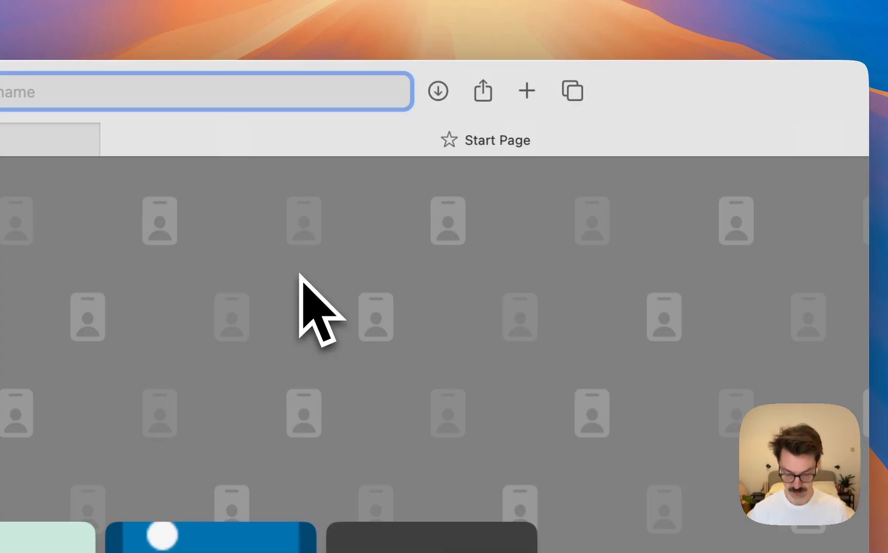
text(sauoosh.app)
key(Return)
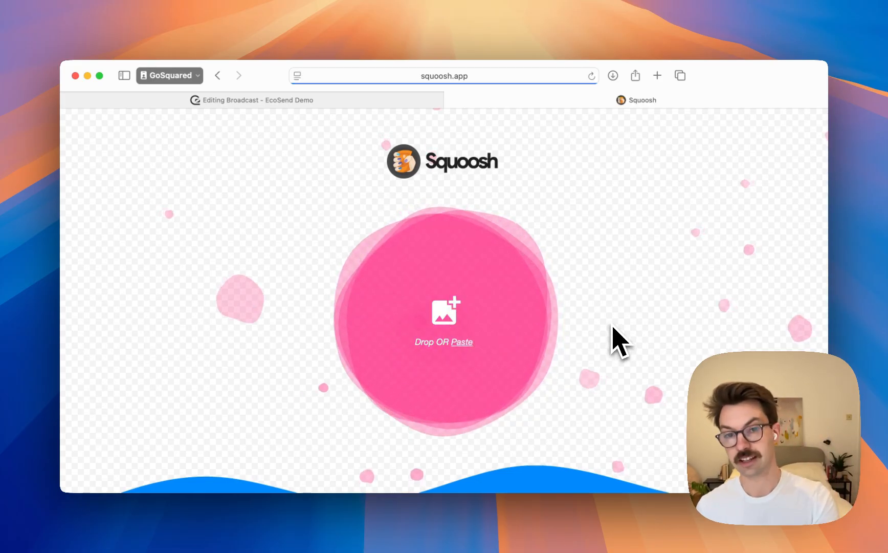
click(451, 100)
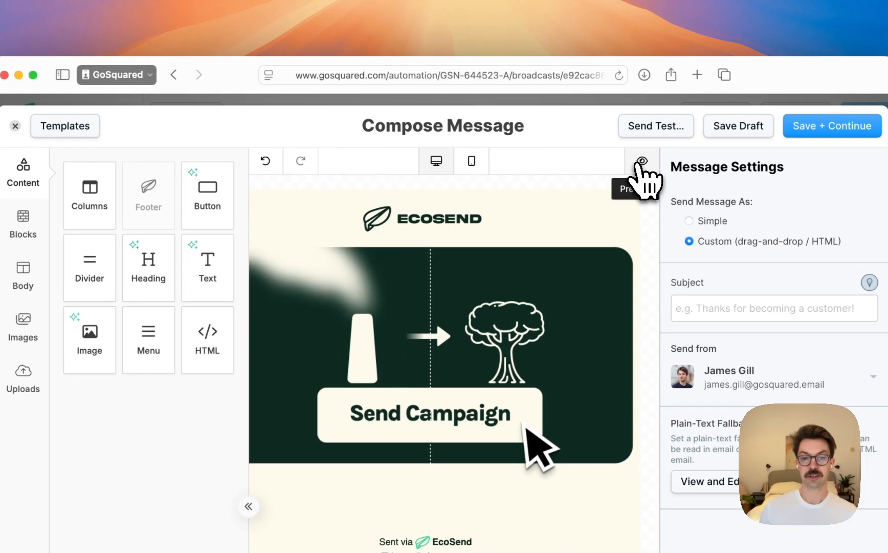
Preview the email with the Send Campaign illustration at desktop, 768px tablet and 360px mobile widths, and close the preview
click(633, 157)
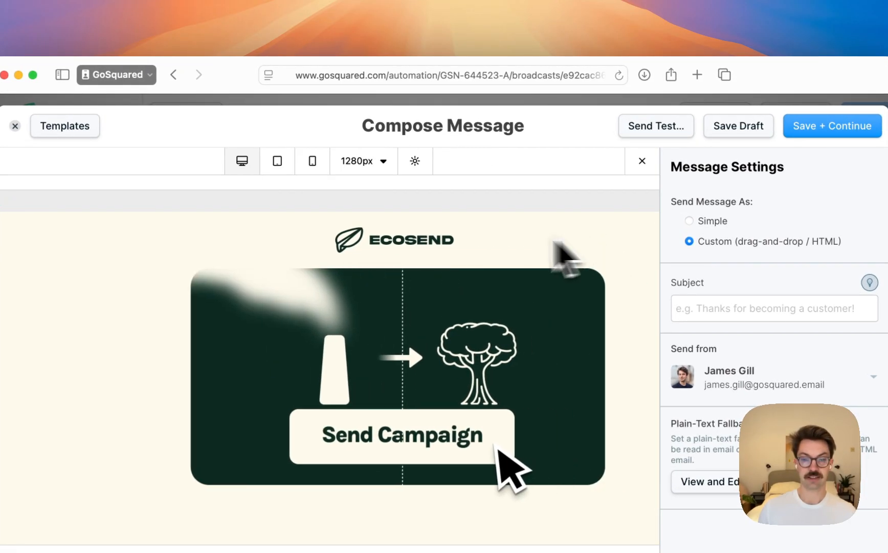
click(301, 164)
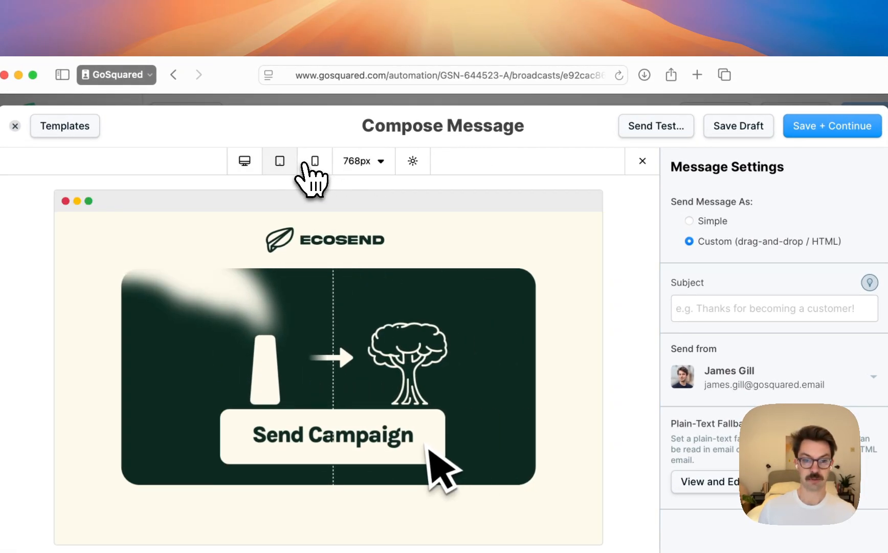
click(304, 163)
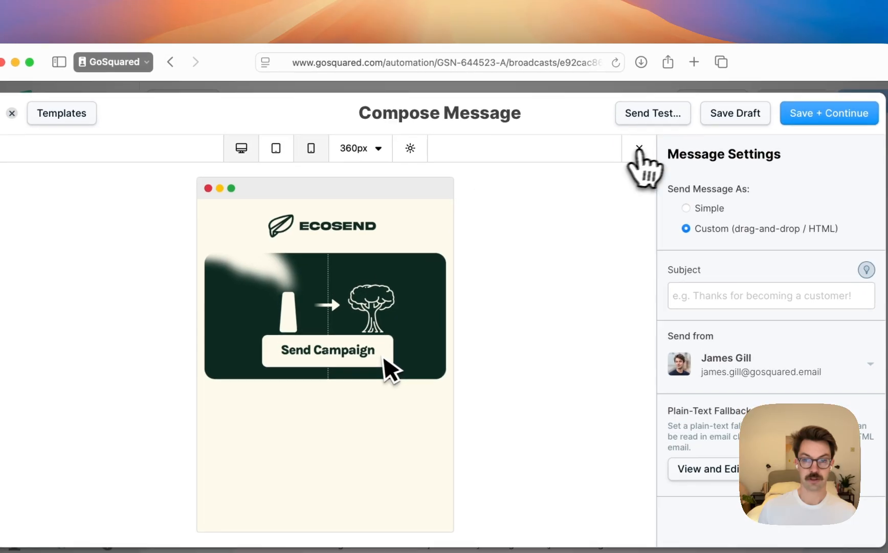
click(642, 161)
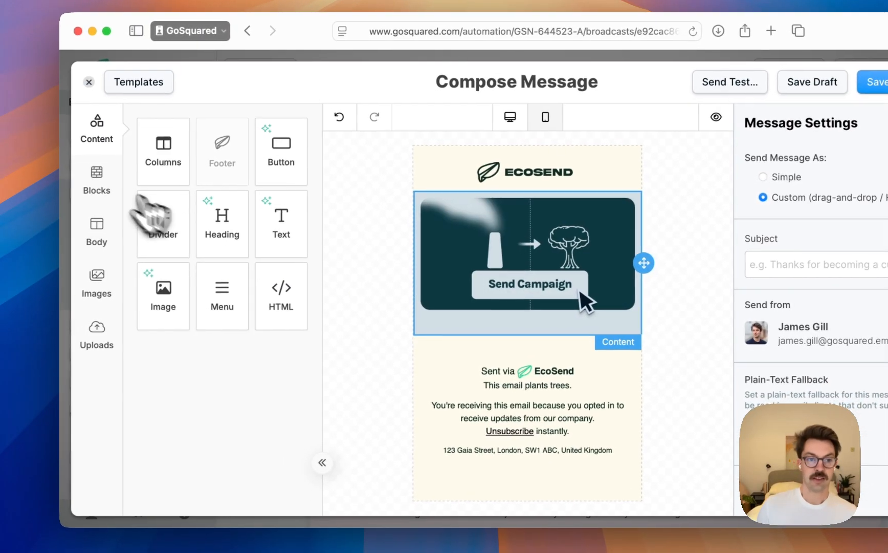
Insert a blank single-column row between the Send Campaign illustration and the footer, and add a Text block to it
click(97, 174)
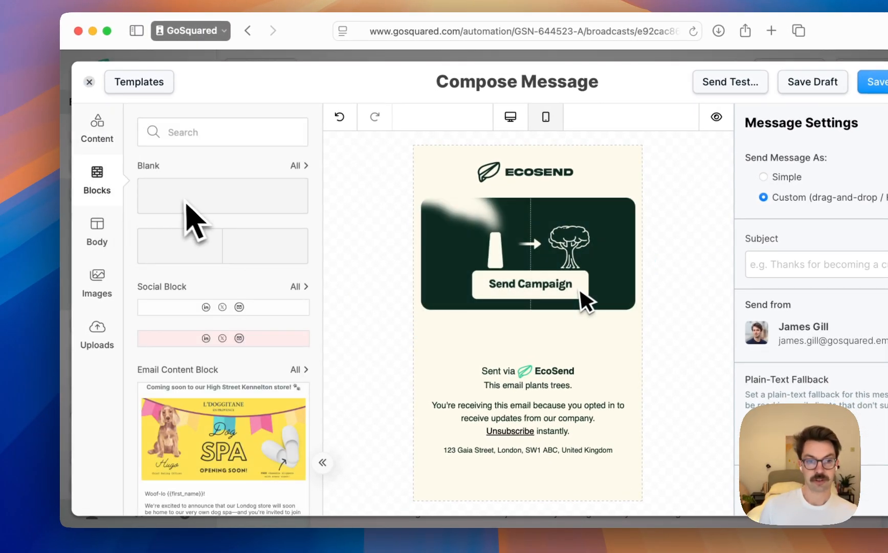
drag(192, 202, 389, 334)
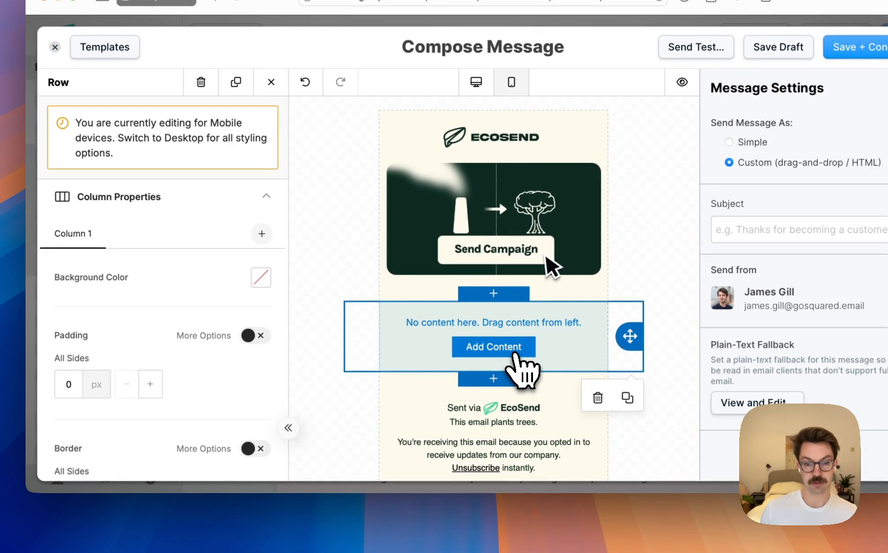
click(537, 386)
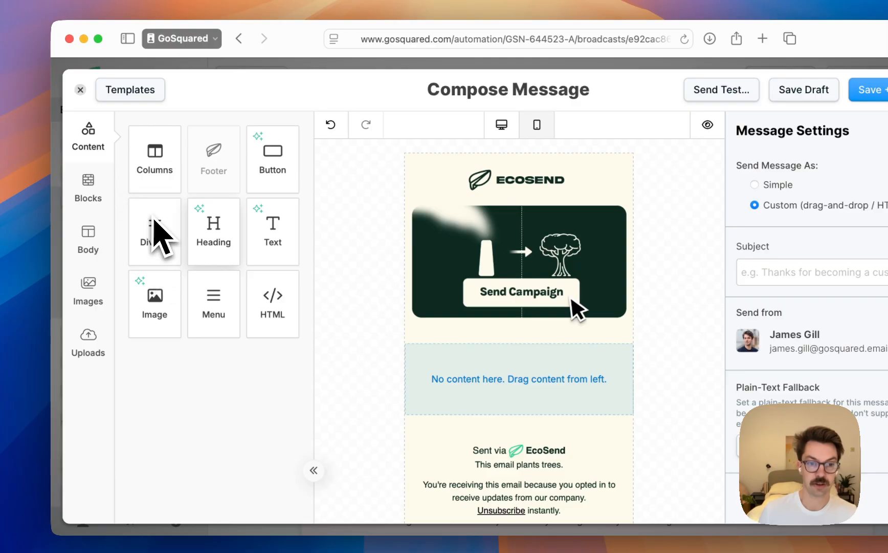
drag(272, 223, 484, 395)
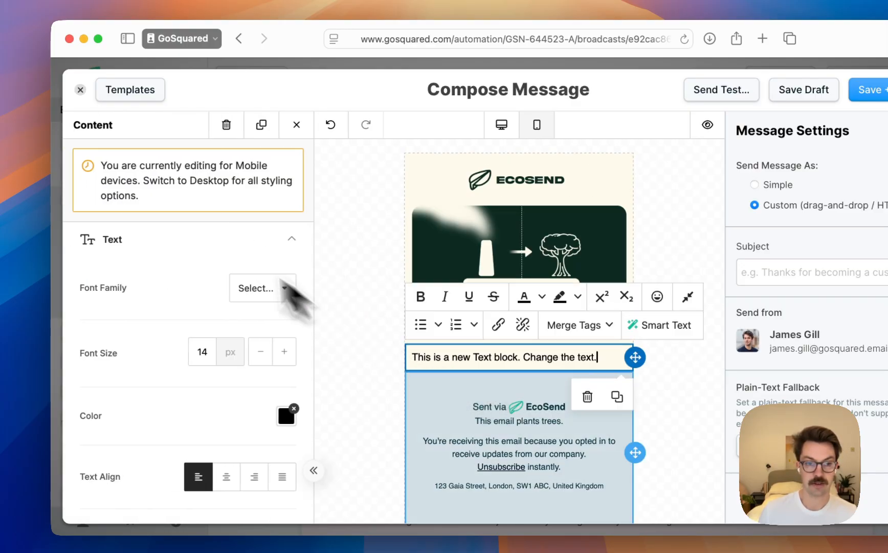
Set the new text block's font family to Helvetica
scroll(294, 233, down, 2)
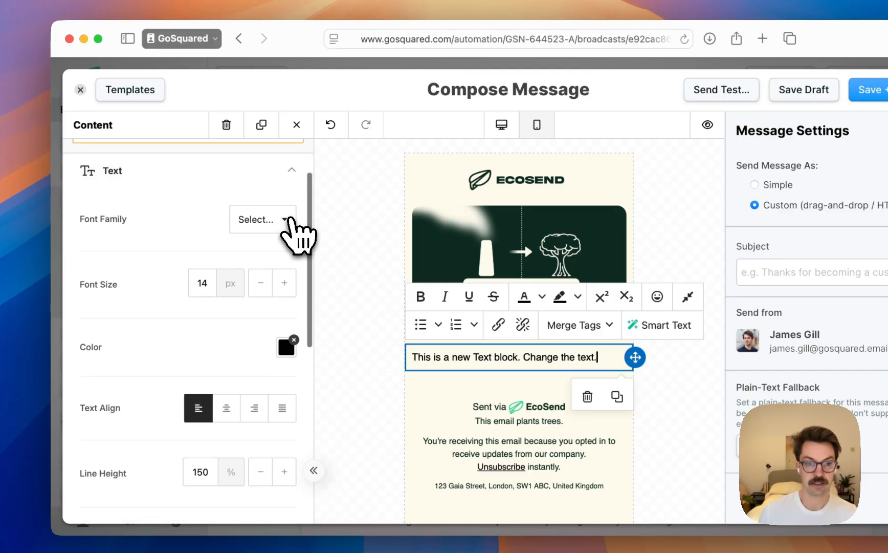
click(284, 220)
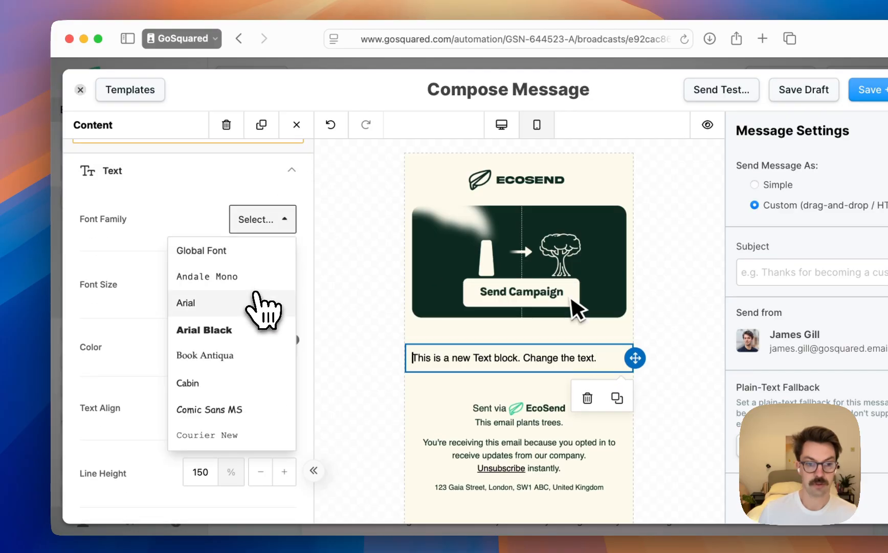
scroll(264, 309, down, 5)
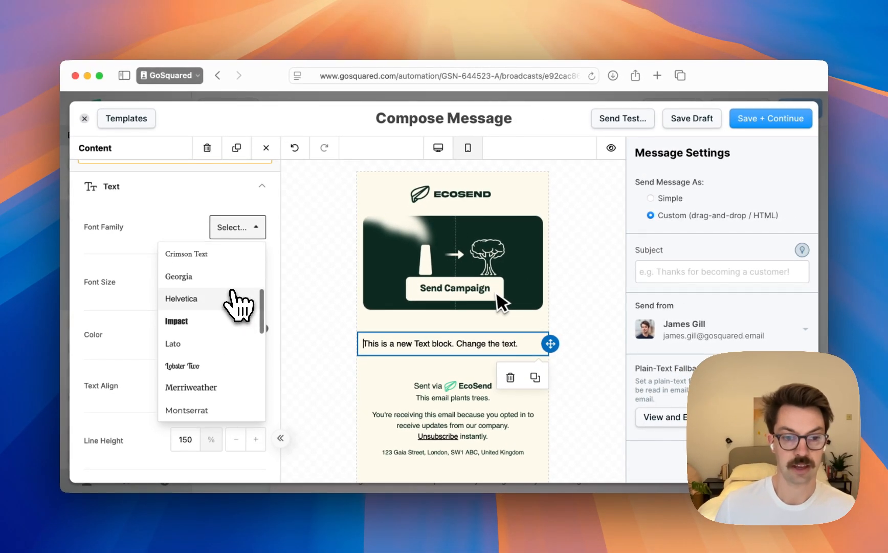
scroll(233, 296, down, 5)
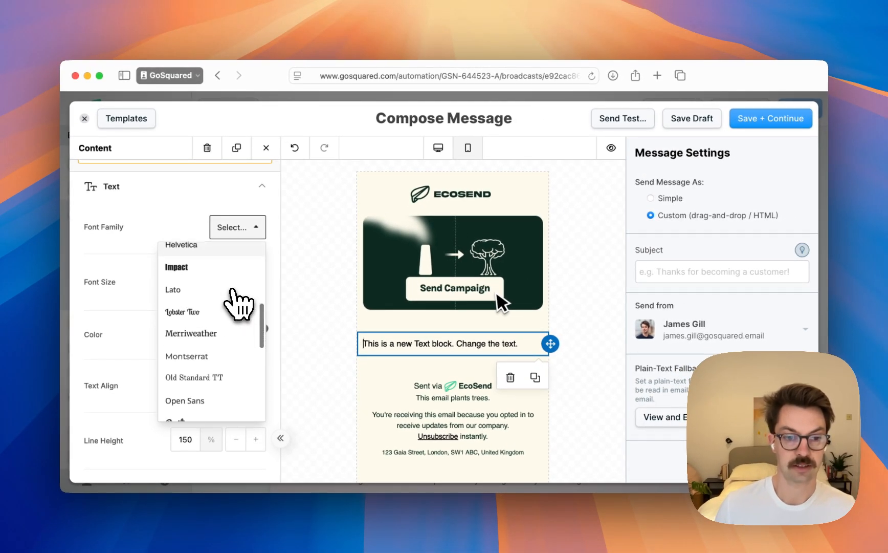
scroll(233, 297, down, 3)
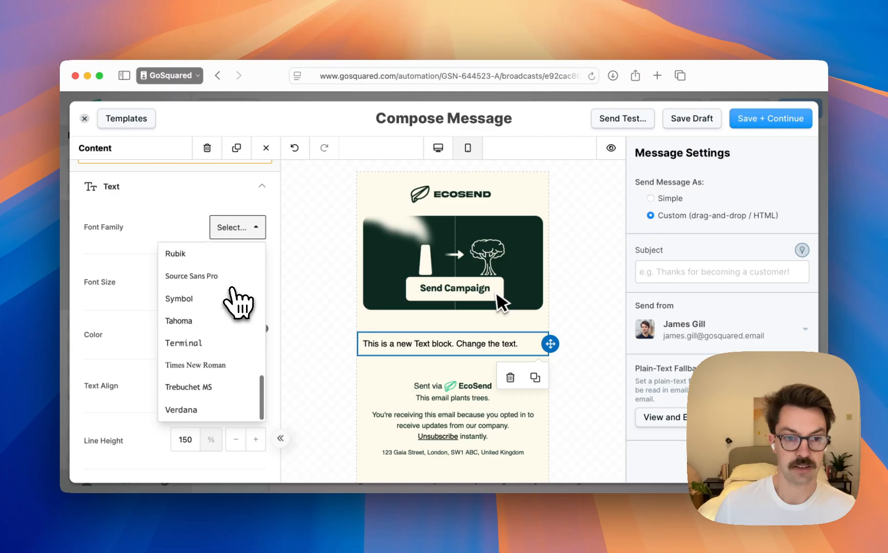
scroll(233, 297, up, 2)
scroll(233, 297, down, 2)
scroll(238, 302, up, 6)
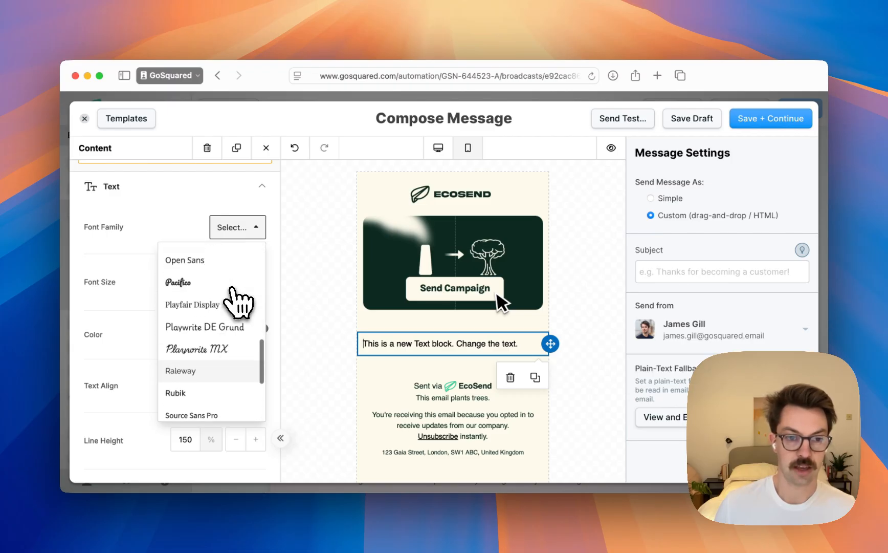
scroll(225, 358, up, 2)
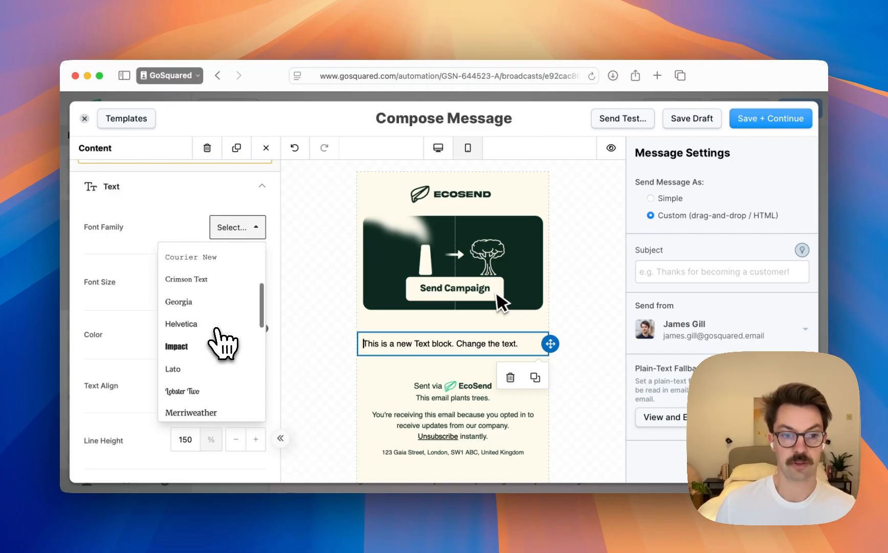
click(399, 353)
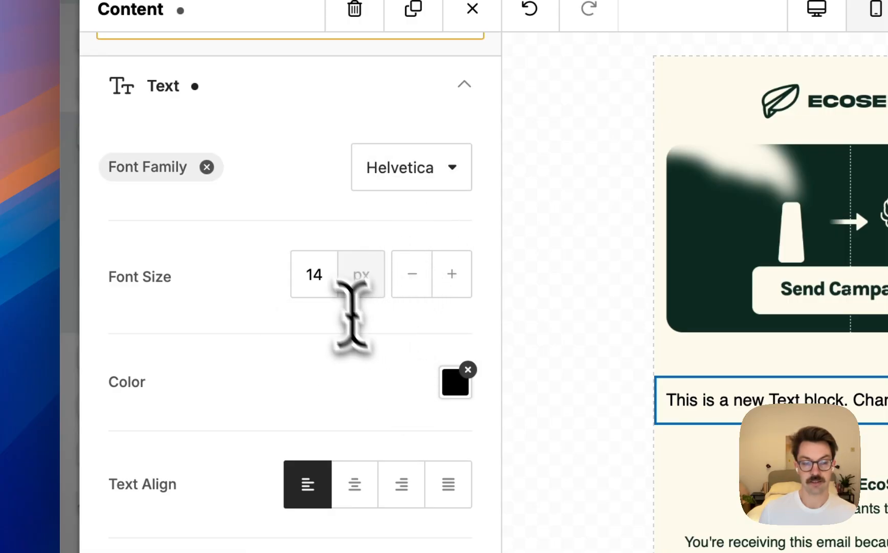
click(319, 274)
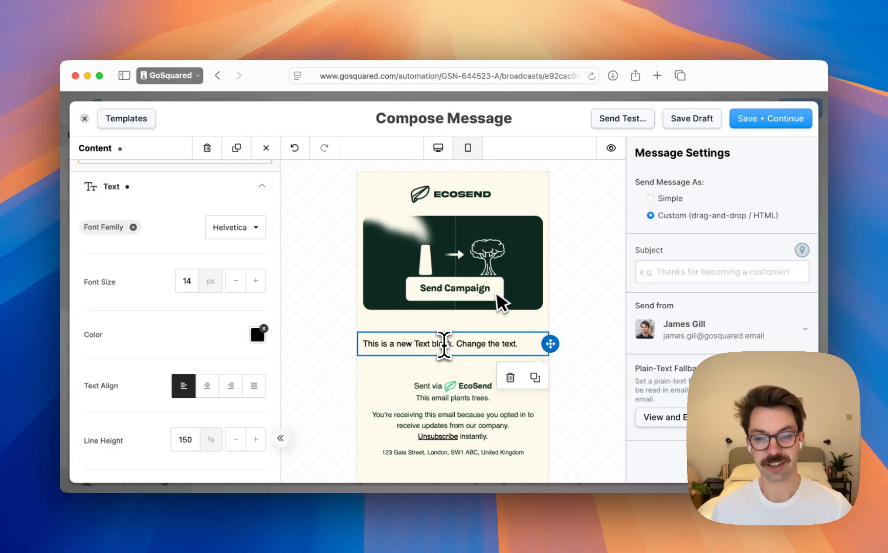
Copy the newsletter body text, from "Hello there!" to "climate causes.", from the Figma design and replace the text block's placeholder with it
triple_click(445, 345)
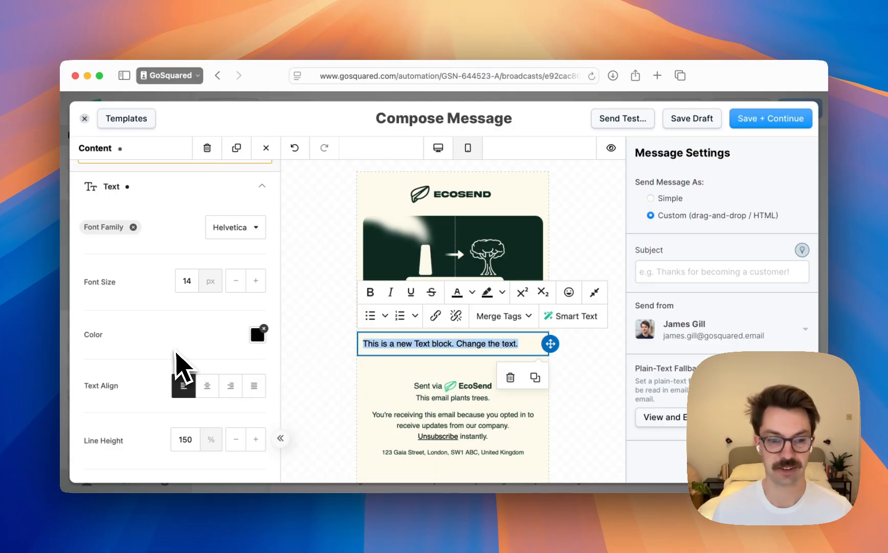
scroll(182, 366, down, 8)
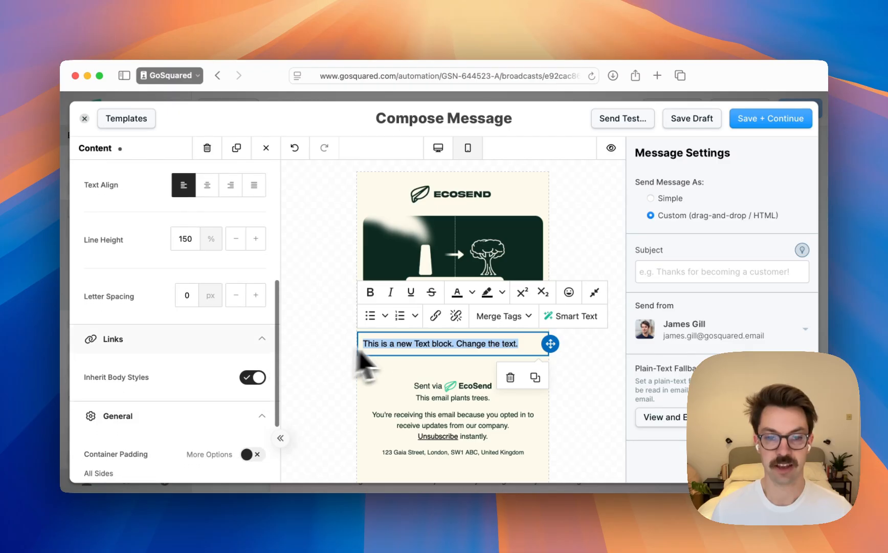
key(super+Tab)
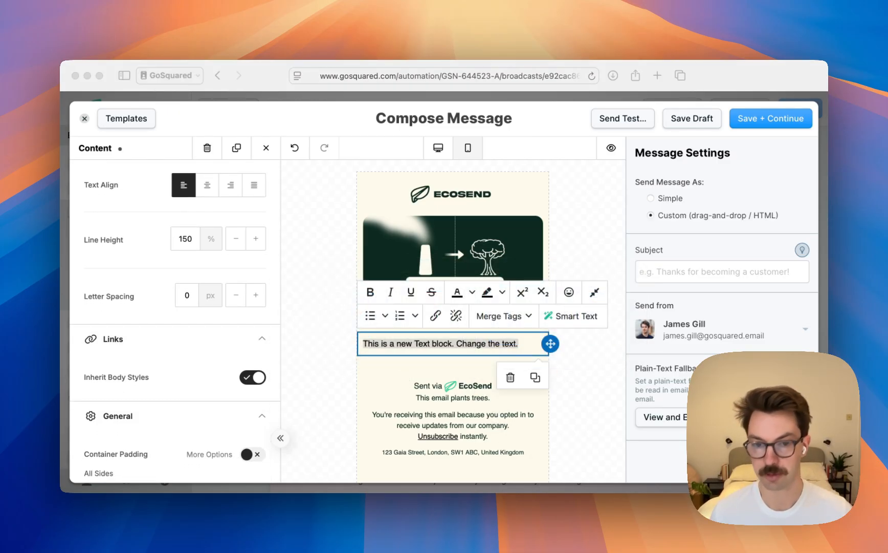
scroll(496, 264, down, 5)
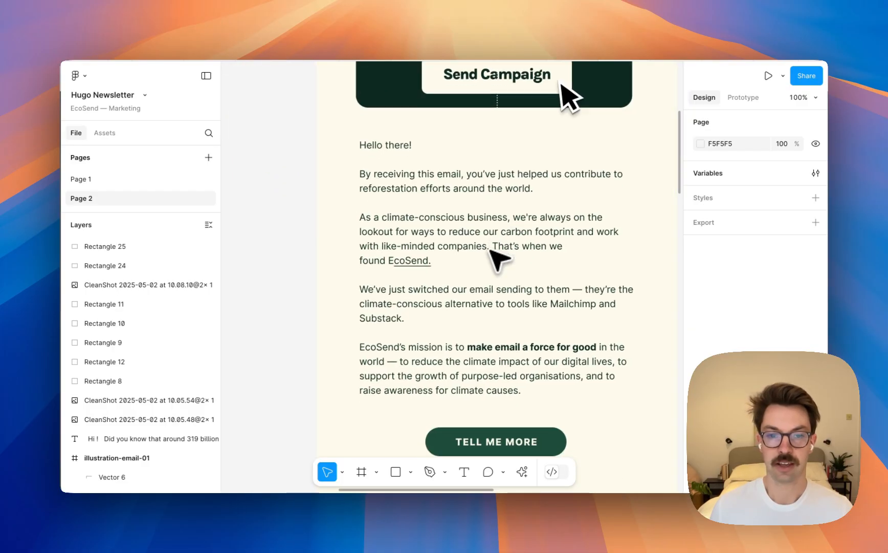
triple_click(497, 264)
drag(532, 354, 331, 131)
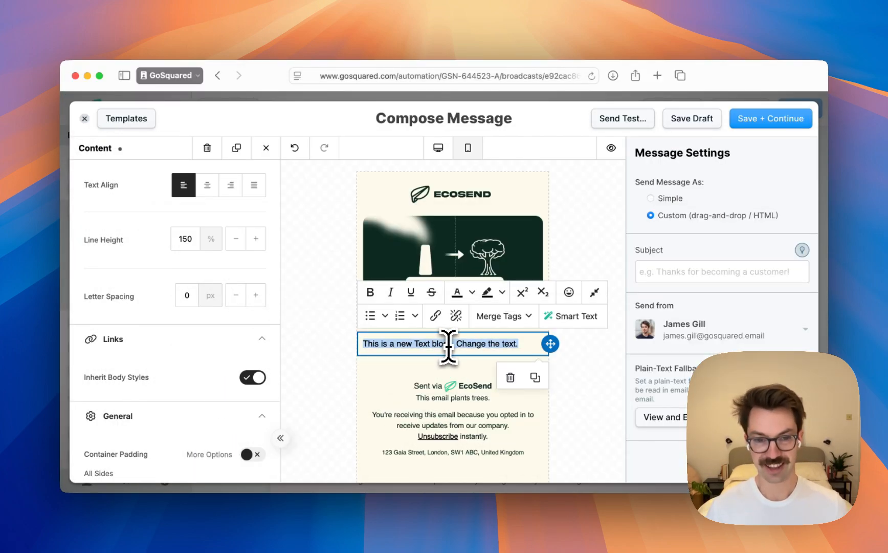
key(super+v)
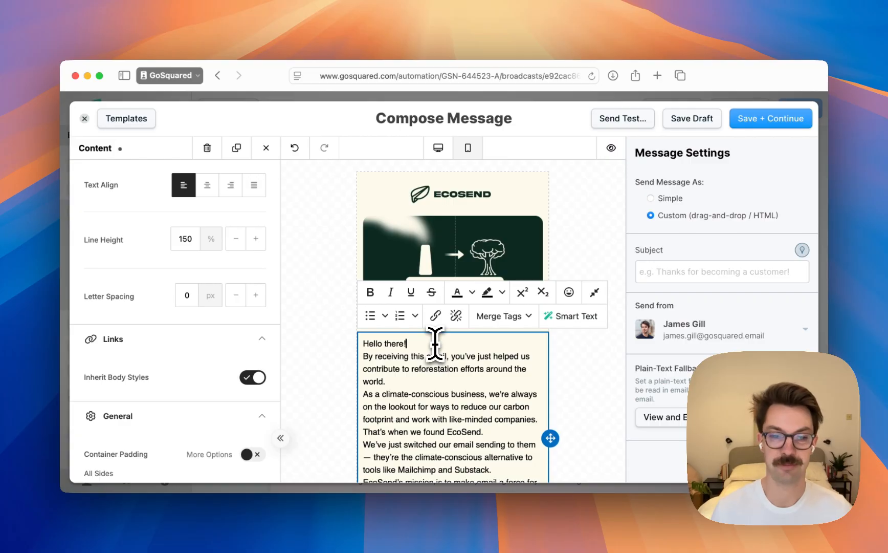
Add blank lines after the "Hello there!" greeting, the reforestation paragraph and the paragraph ending "That's when we found EcoSend."
click(434, 344)
key(Return)
scroll(425, 348, down, 1)
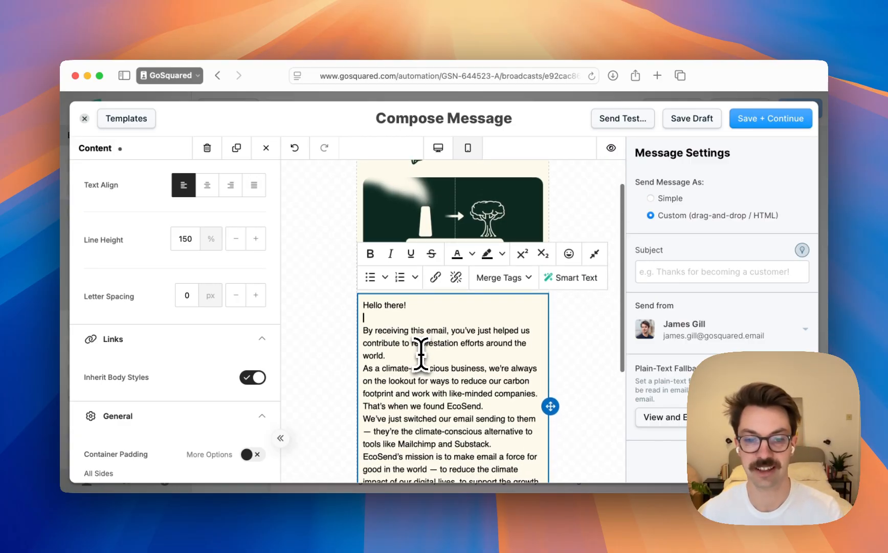
key(Return)
scroll(506, 379, down, 1)
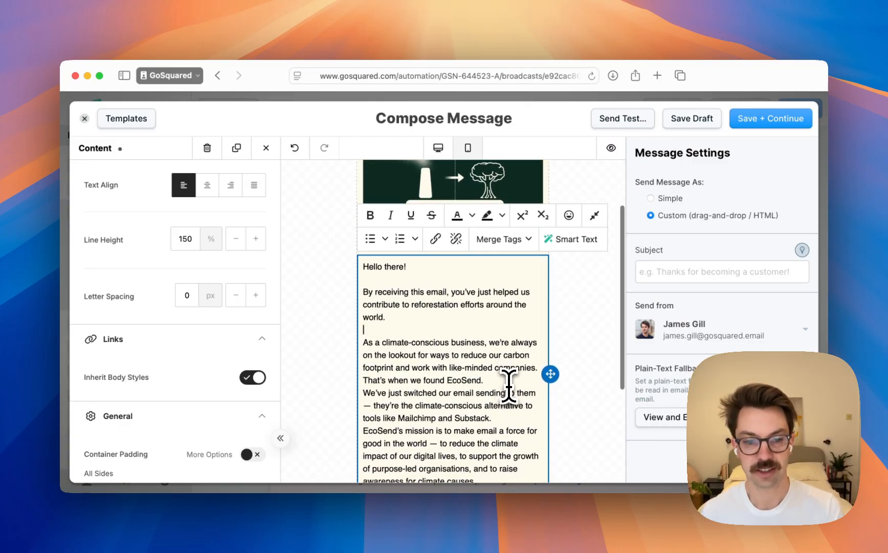
click(485, 380)
key(Return)
scroll(497, 338, down, 1)
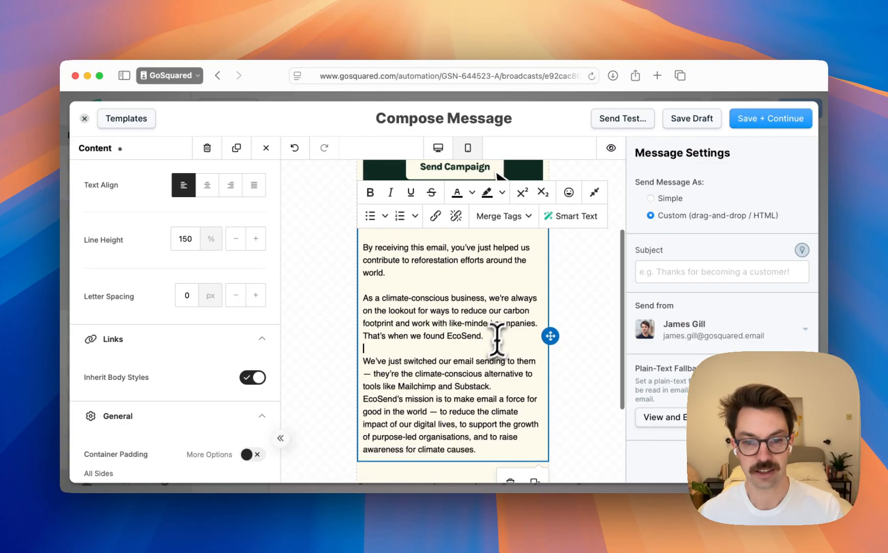
Split "That's when we found EcoSend." into its own paragraph and add a blank line before "EcoSend's mission"
click(363, 335)
key(Return)
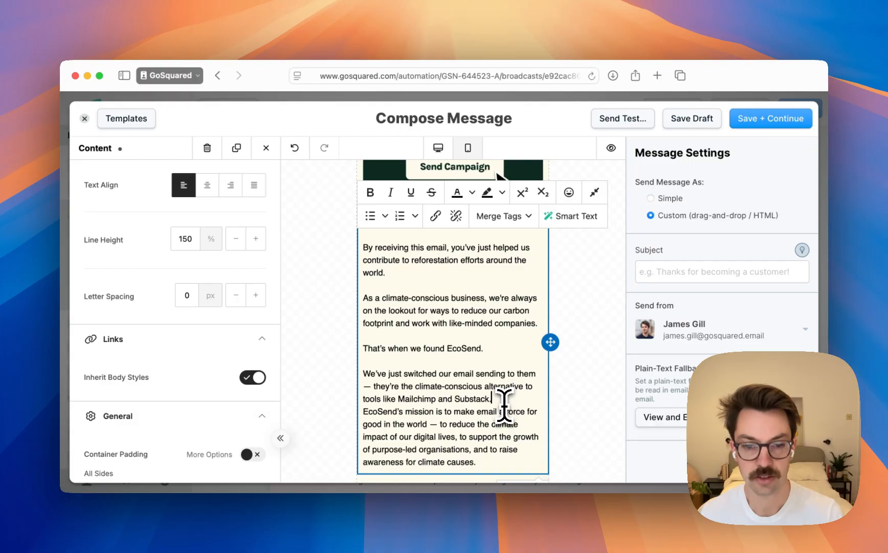
key(Return)
scroll(512, 409, down, 1)
scroll(512, 410, down, 1)
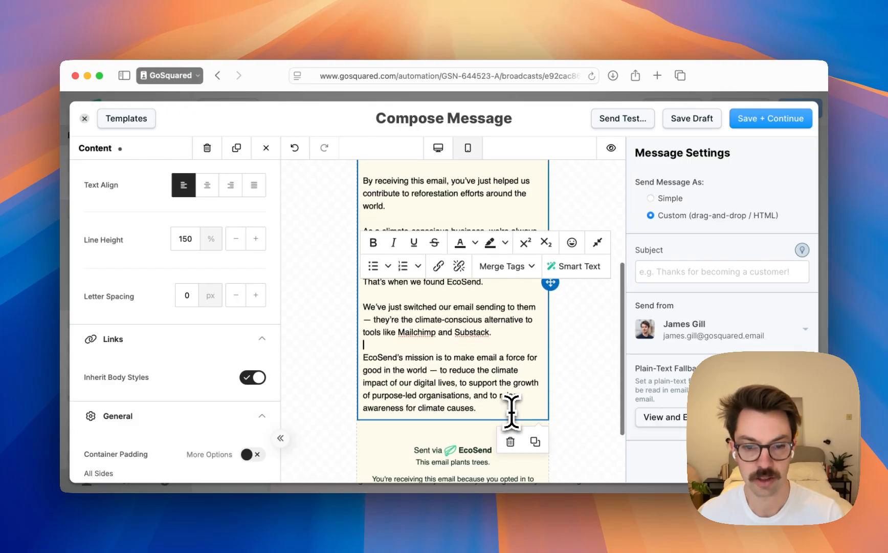
click(511, 410)
Link the word "EcoSend" in "That's when we found EcoSend." to the ecosend.io homepage, copying its address from a new browser tab
scroll(464, 326, up, 1)
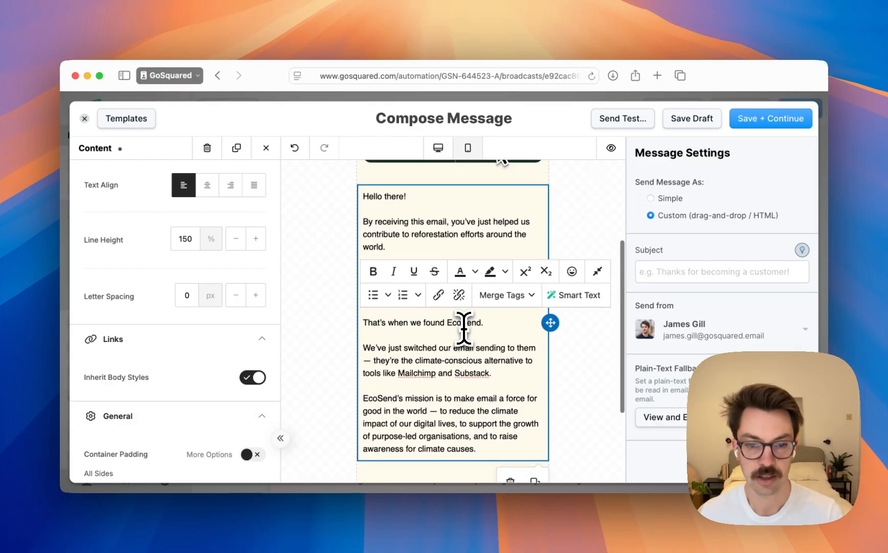
double_click(464, 326)
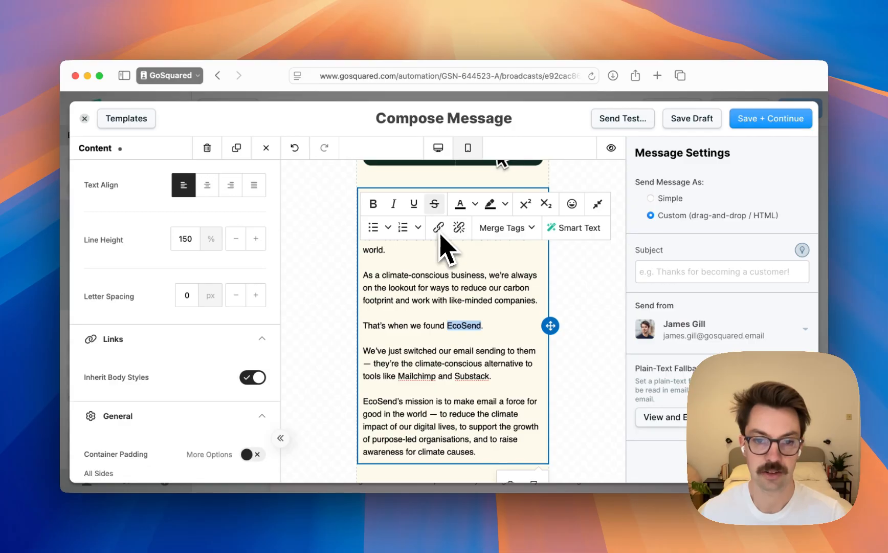
click(439, 228)
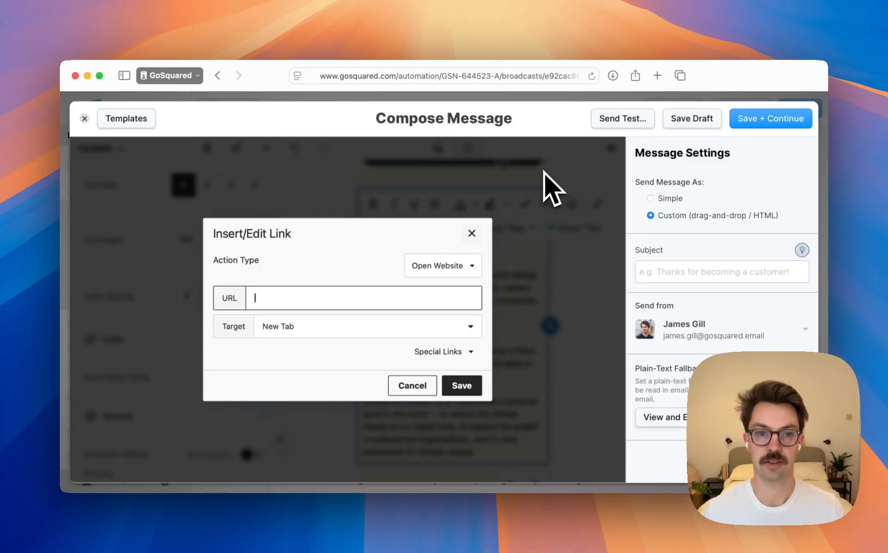
key(super+t)
text(e)
key(Return)
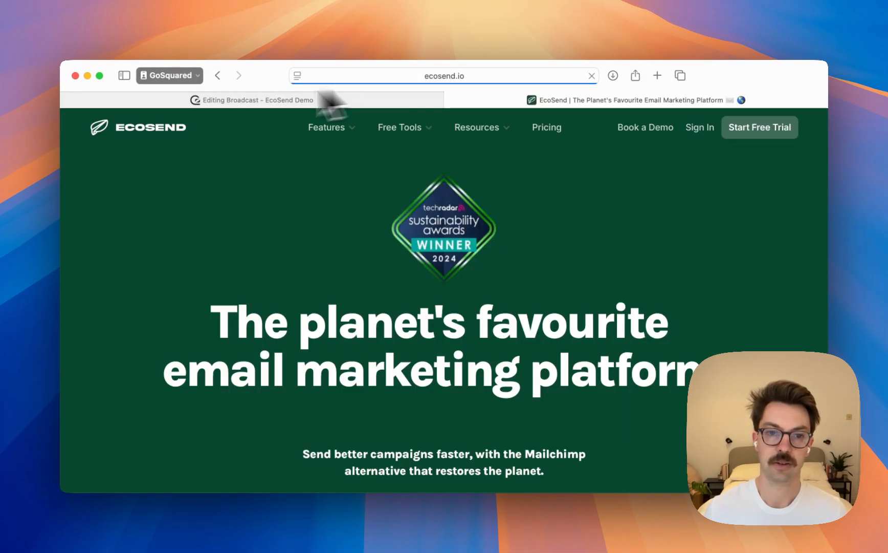
key(super+l)
key(super+c)
key(ctrl+shift+Tab)
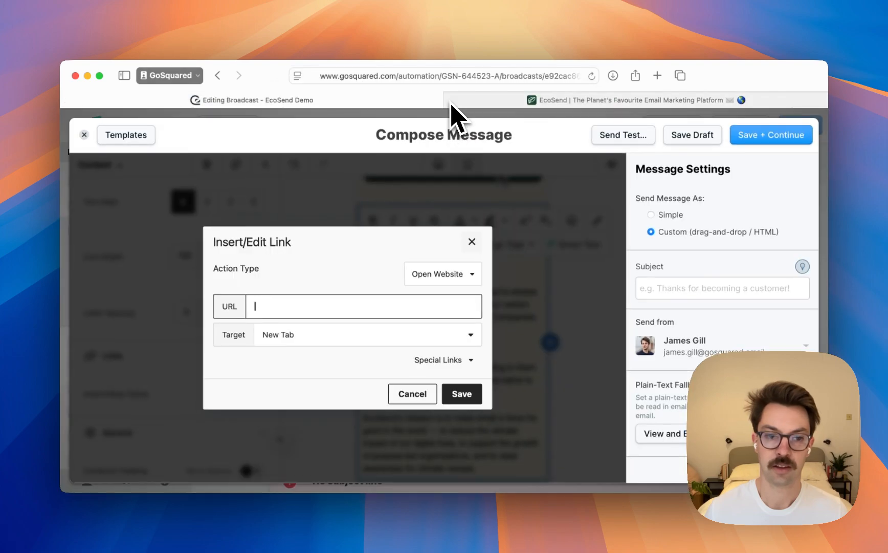
key(super+v)
click(462, 384)
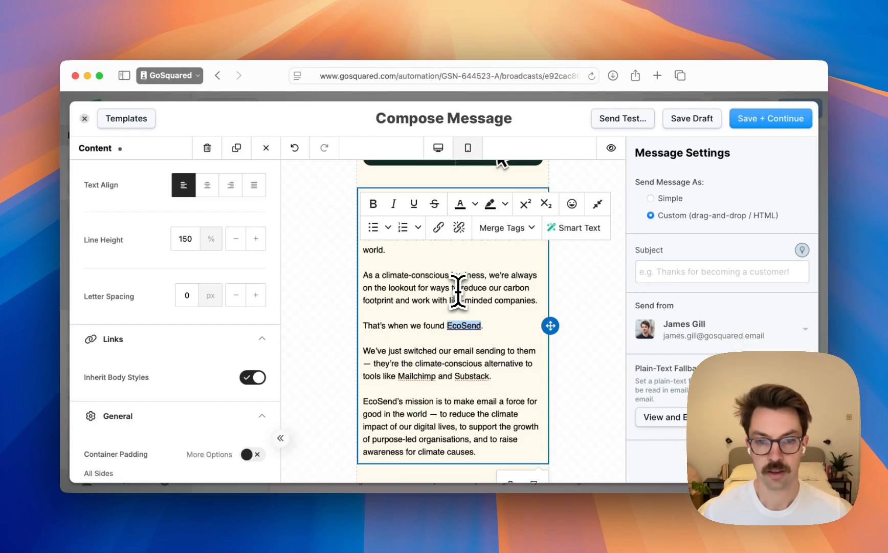
click(459, 292)
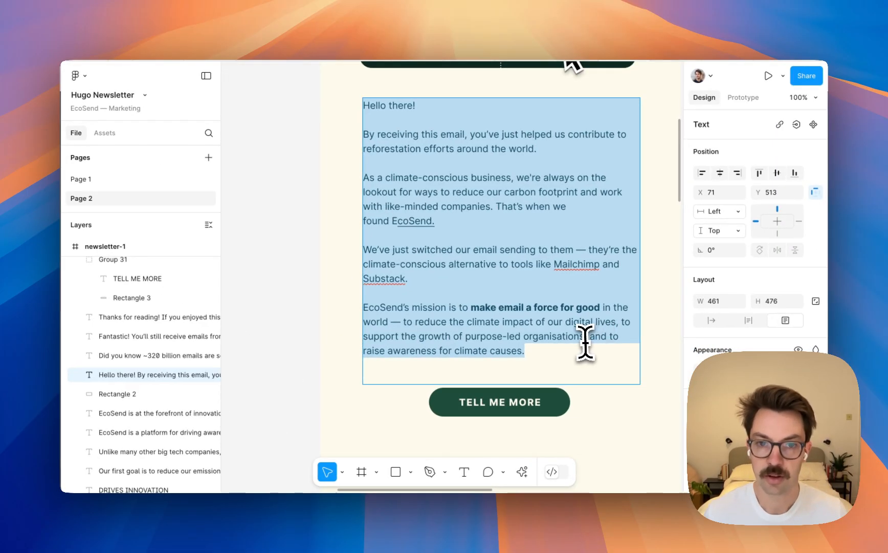
Make the phrase "make email a force for good" bold in the last paragraph
click(584, 341)
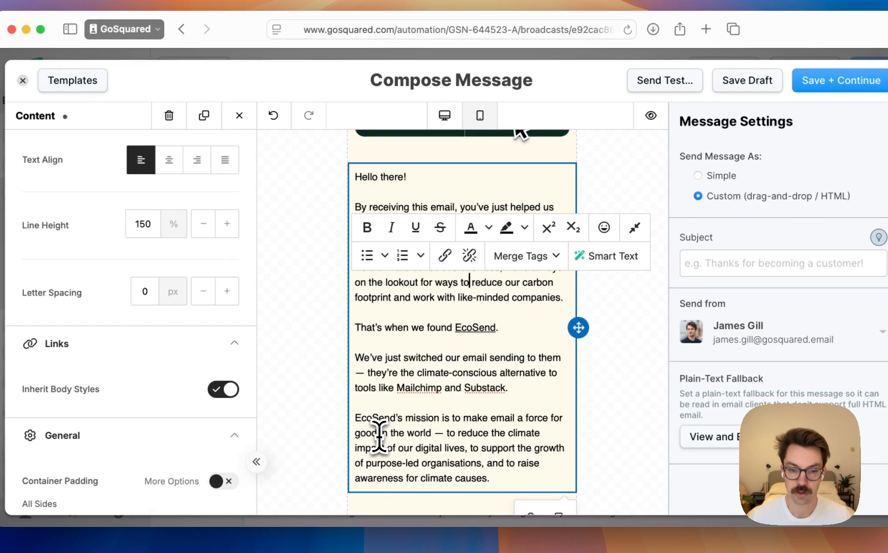
shift+click(376, 434)
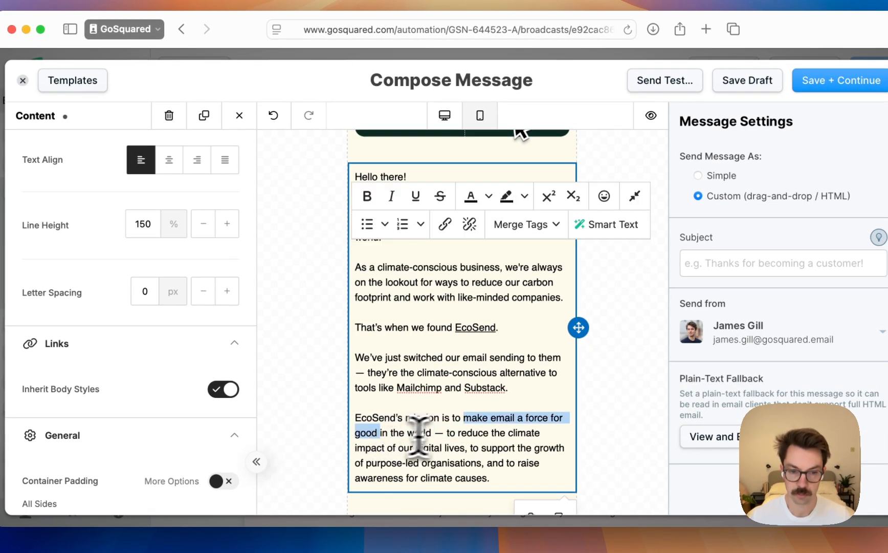
key(super+b)
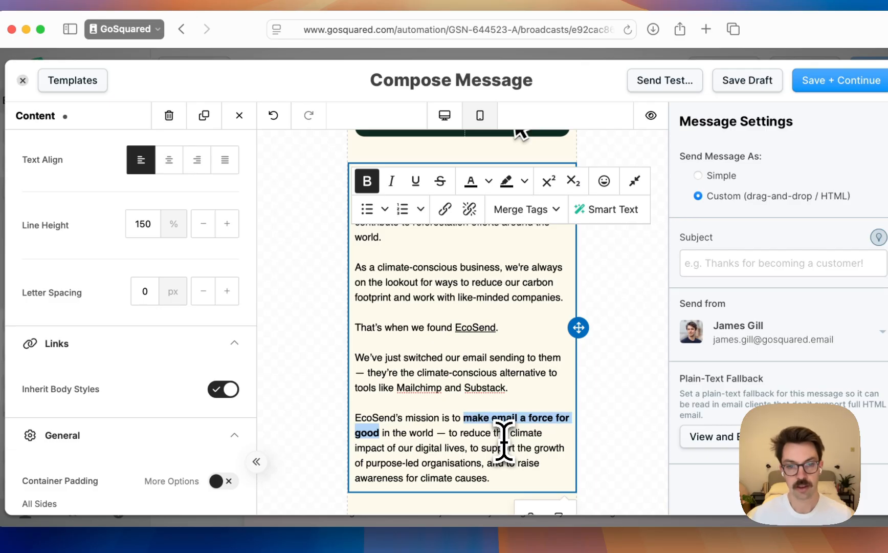
click(504, 447)
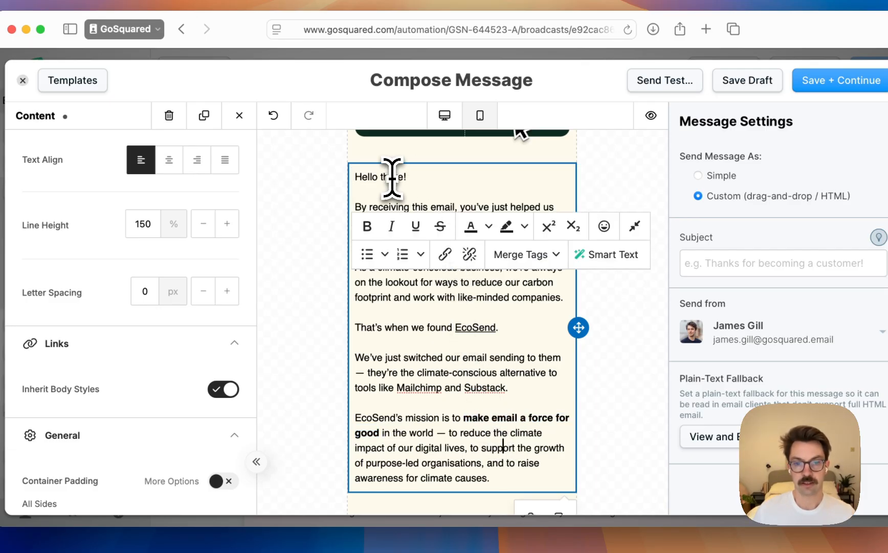
Replace the word "there" in the "Hello there!" greeting with the First Name merge tag
double_click(392, 178)
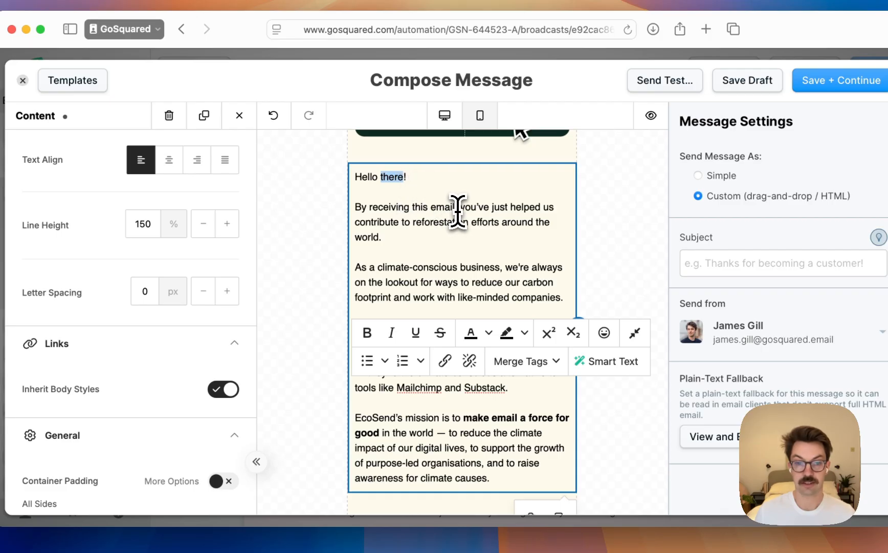
click(457, 206)
click(394, 177)
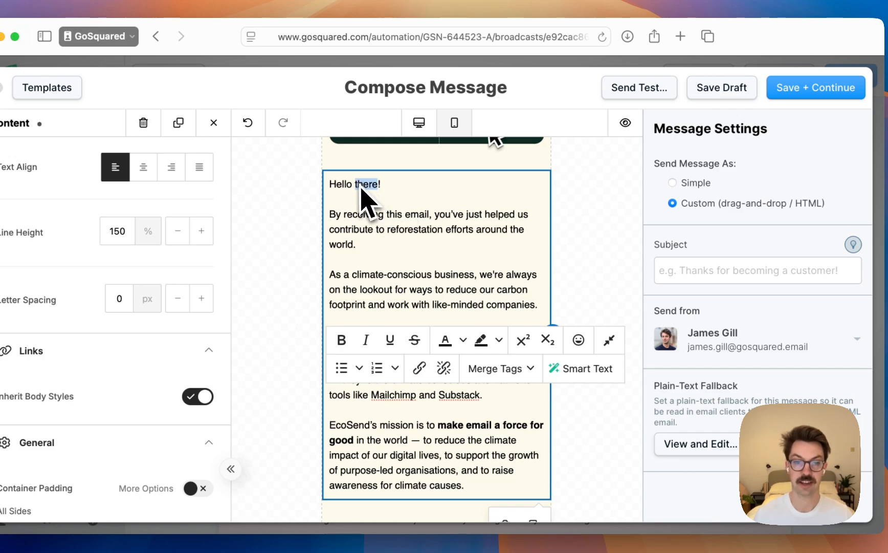
scroll(369, 236, up, 1)
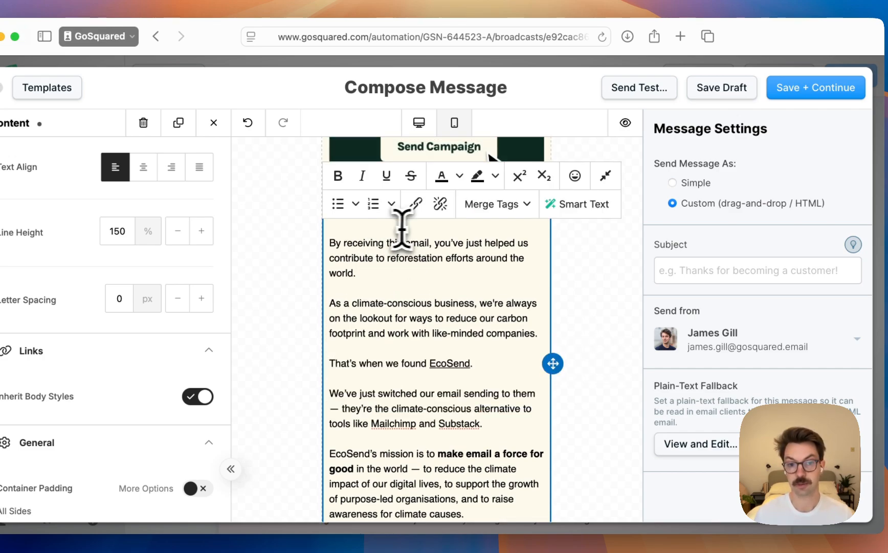
click(599, 265)
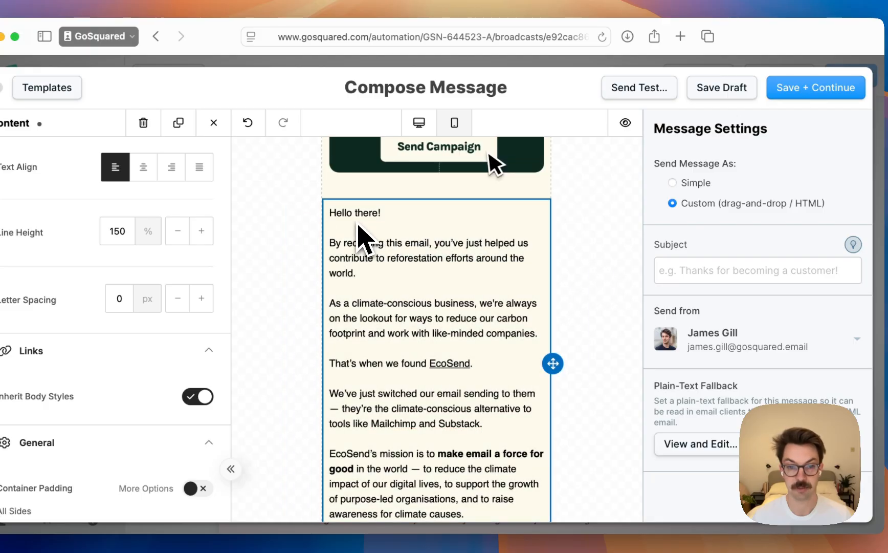
click(379, 239)
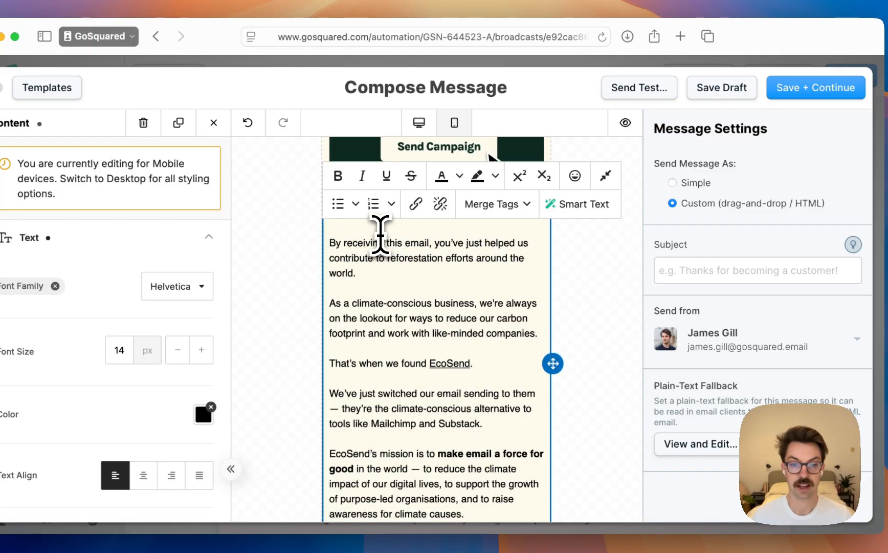
scroll(361, 296, up, 3)
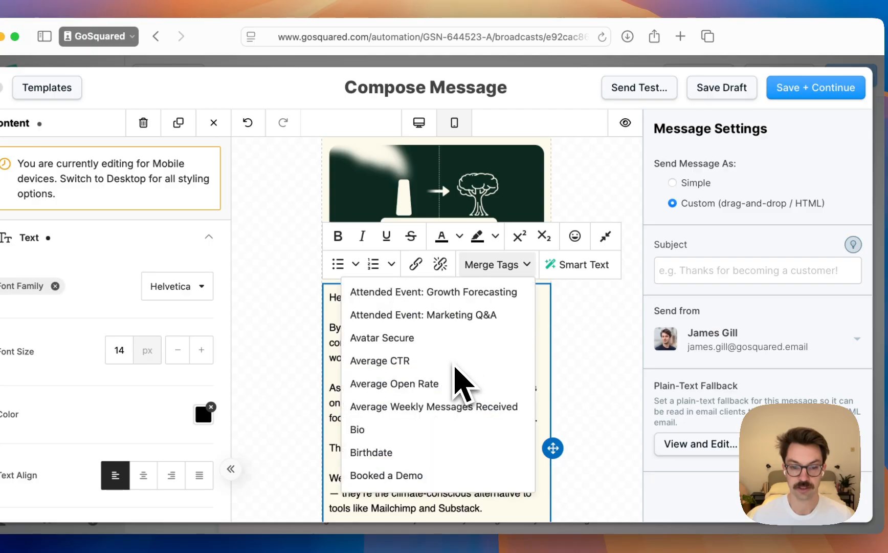
scroll(455, 375, down, 4)
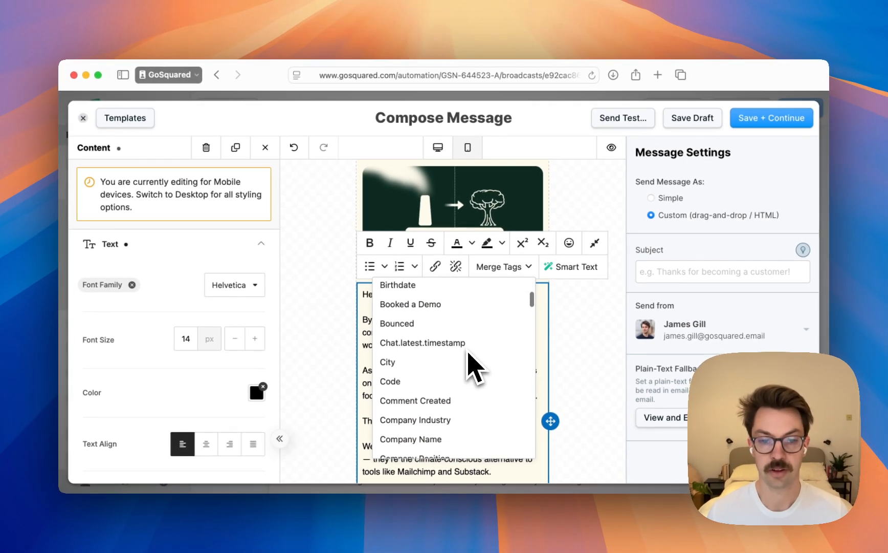
scroll(473, 364, down, 10)
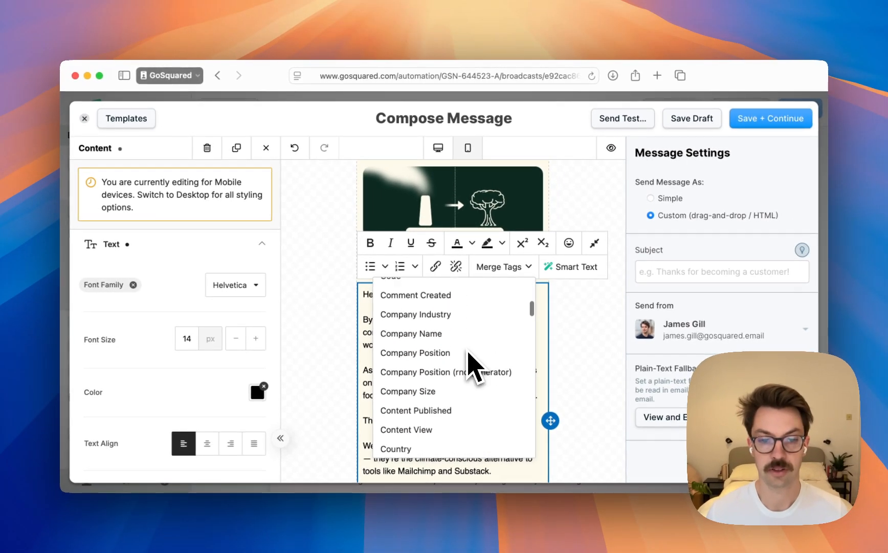
scroll(473, 365, down, 15)
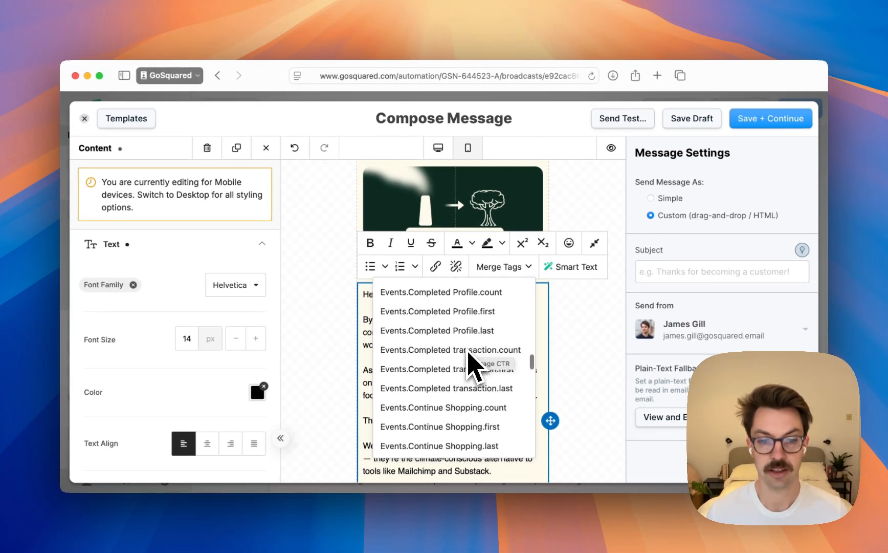
scroll(469, 359, down, 15)
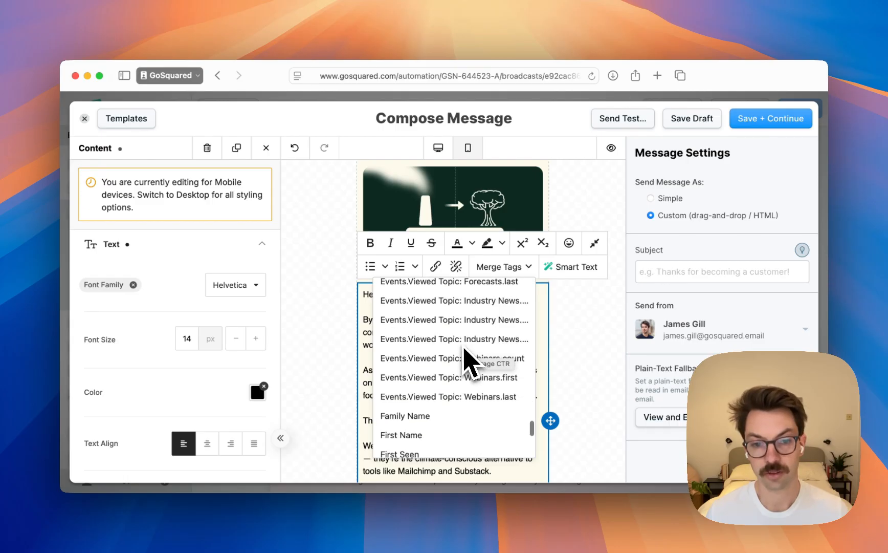
scroll(417, 328, up, 2)
scroll(424, 325, up, 2)
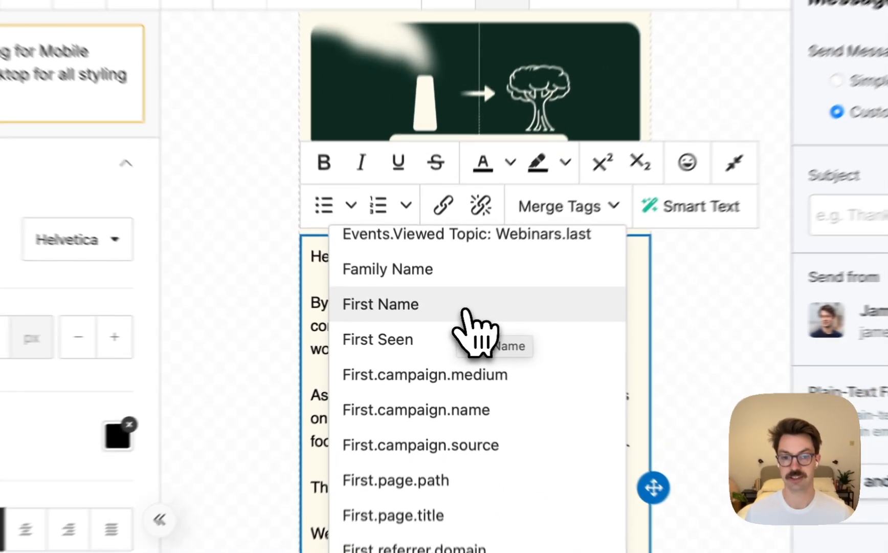
click(450, 322)
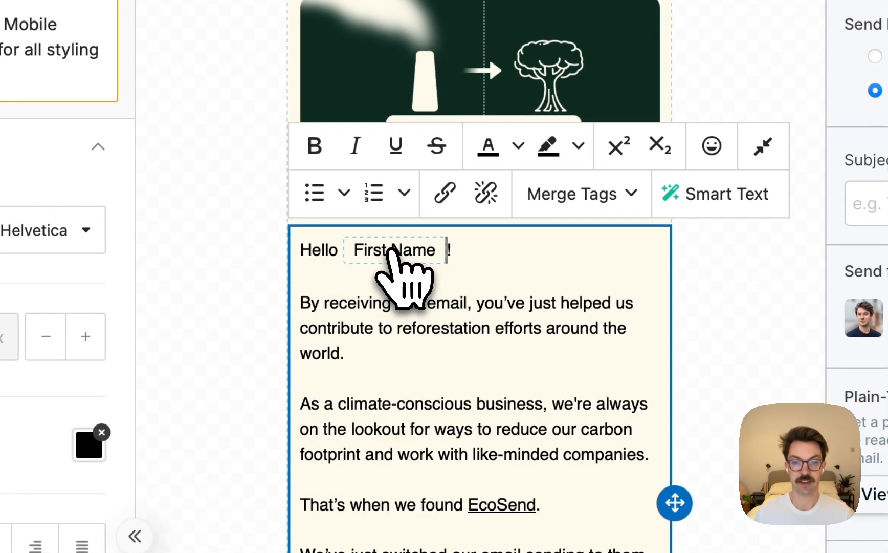
click(392, 250)
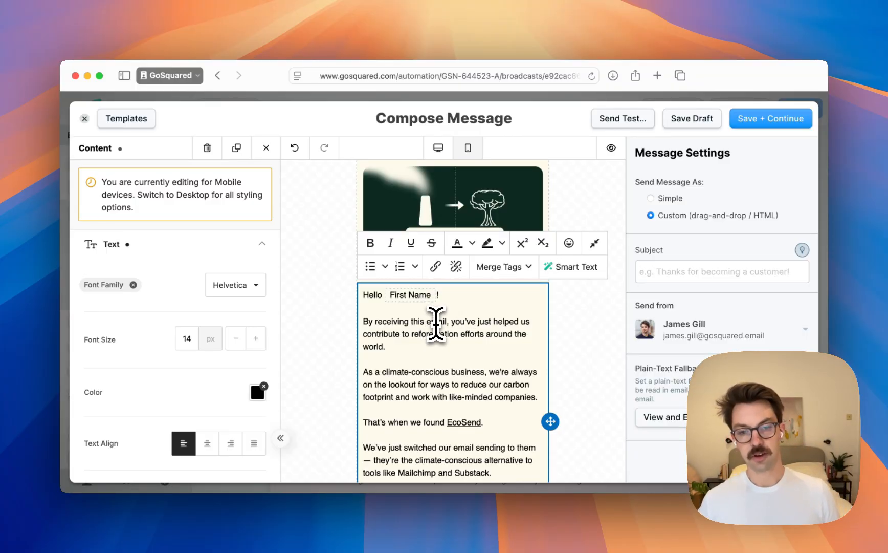
Preview the whole email at the 360px mobile, 768px tablet and 1280px desktop widths, and exit the preview
click(621, 169)
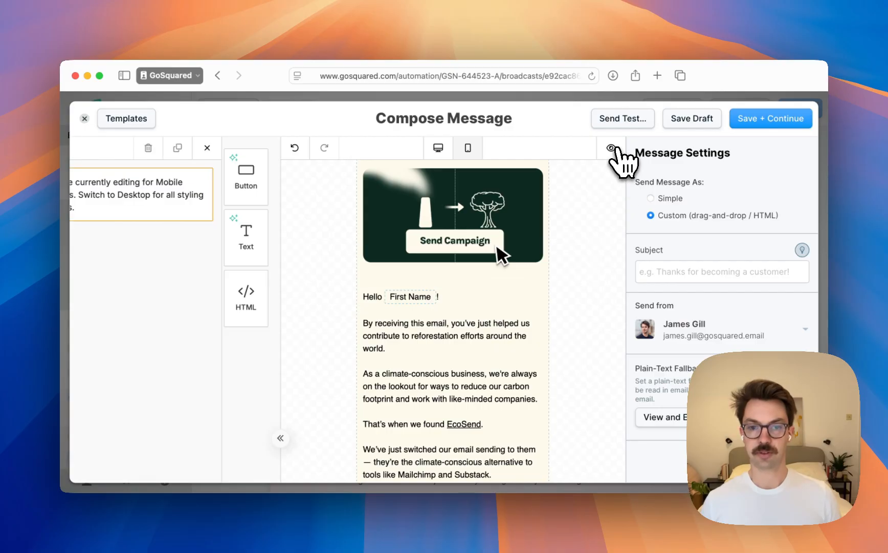
click(612, 148)
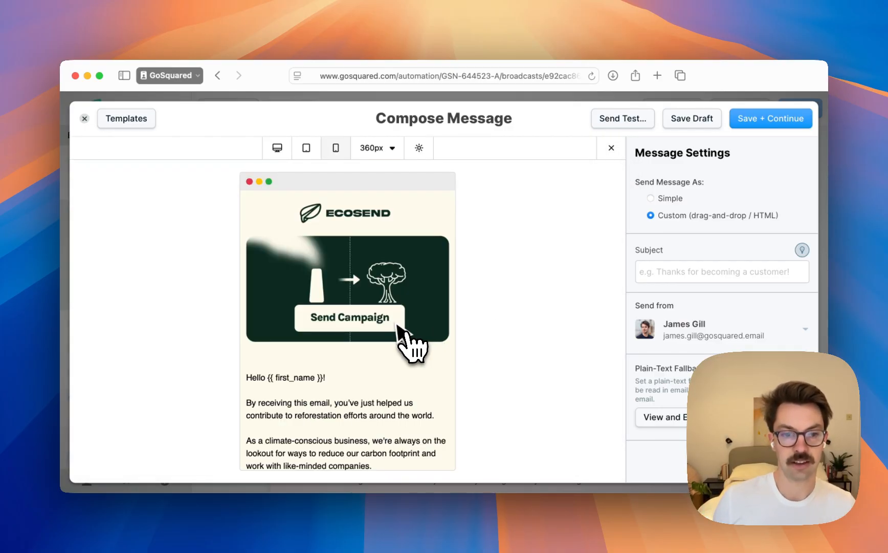
scroll(404, 341, down, 5)
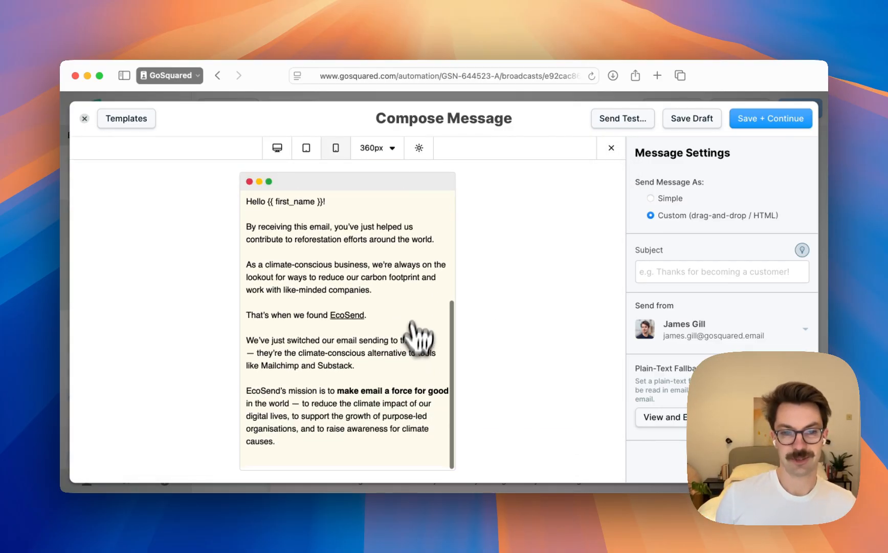
click(307, 147)
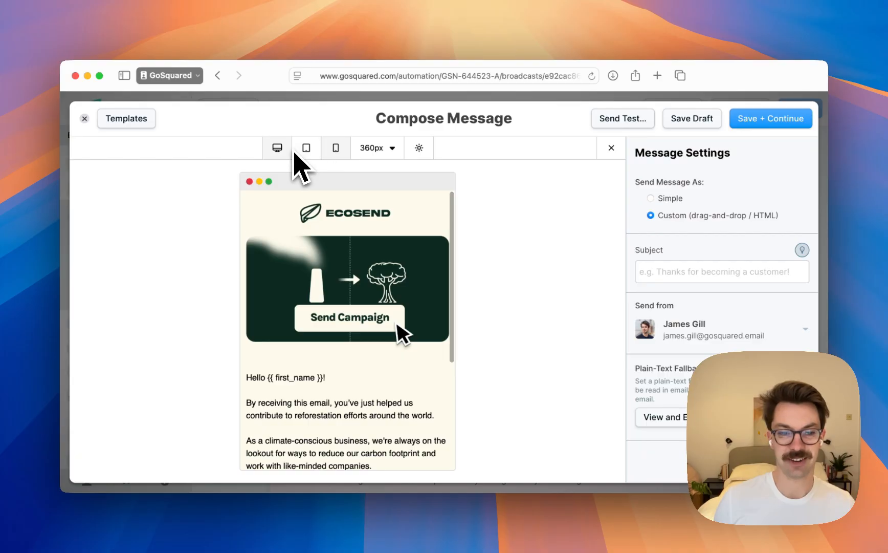
scroll(337, 294, down, 5)
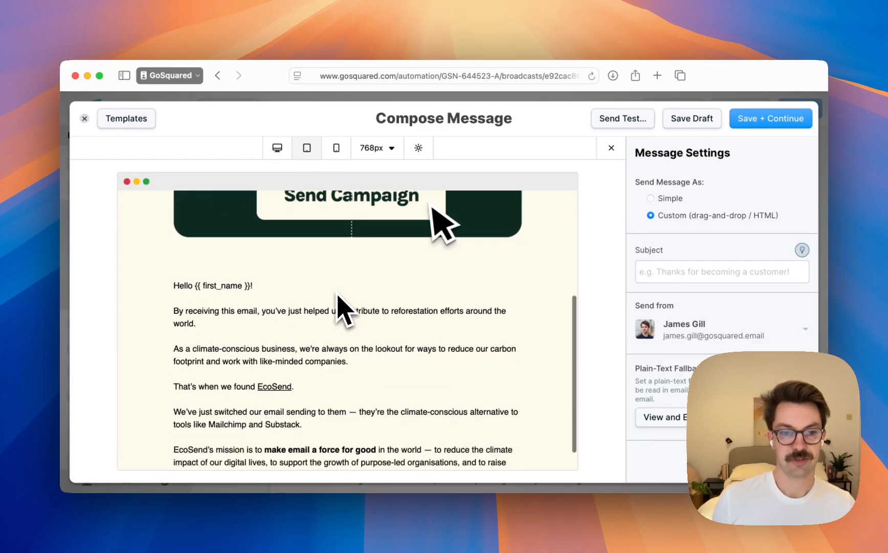
scroll(336, 293, up, 5)
click(277, 149)
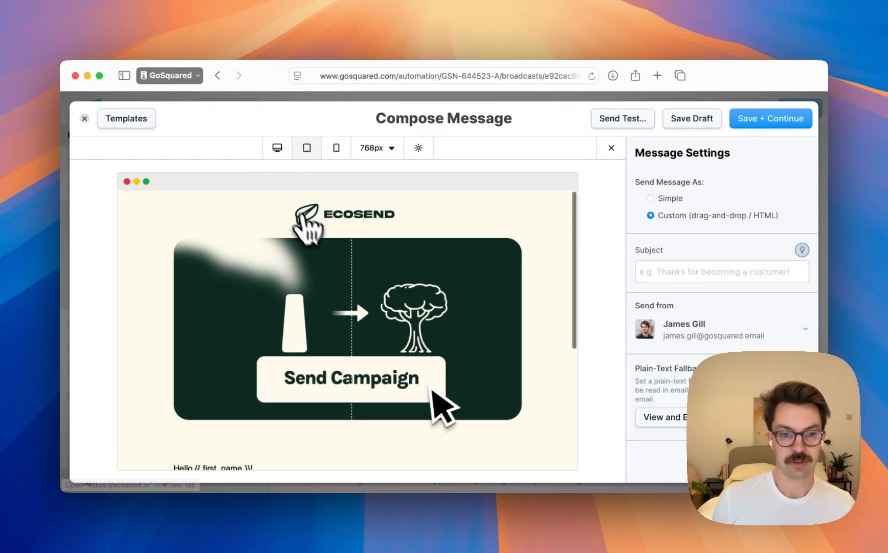
scroll(359, 256, down, 5)
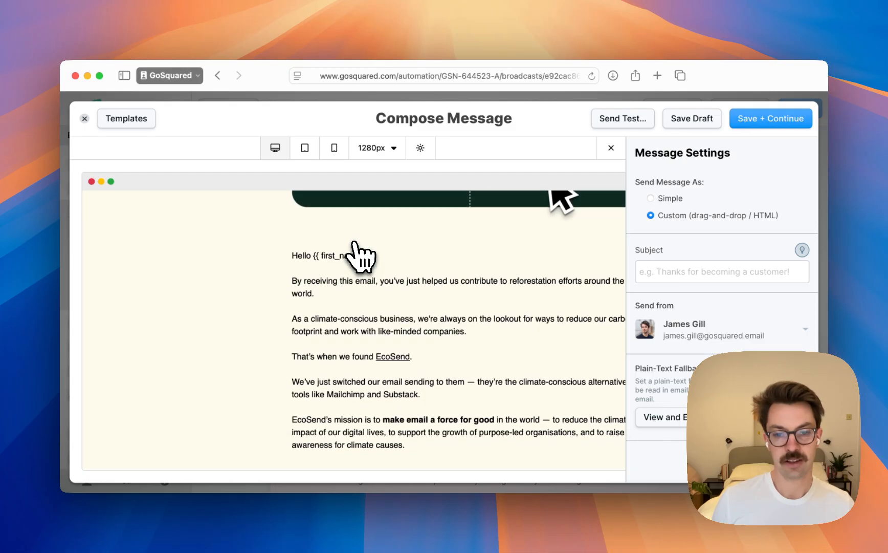
scroll(361, 258, right, 3)
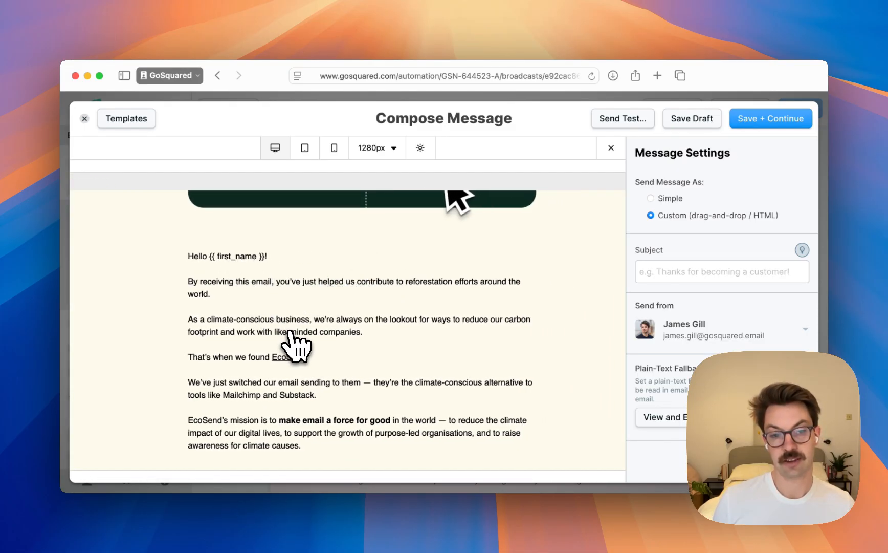
scroll(289, 333, up, 5)
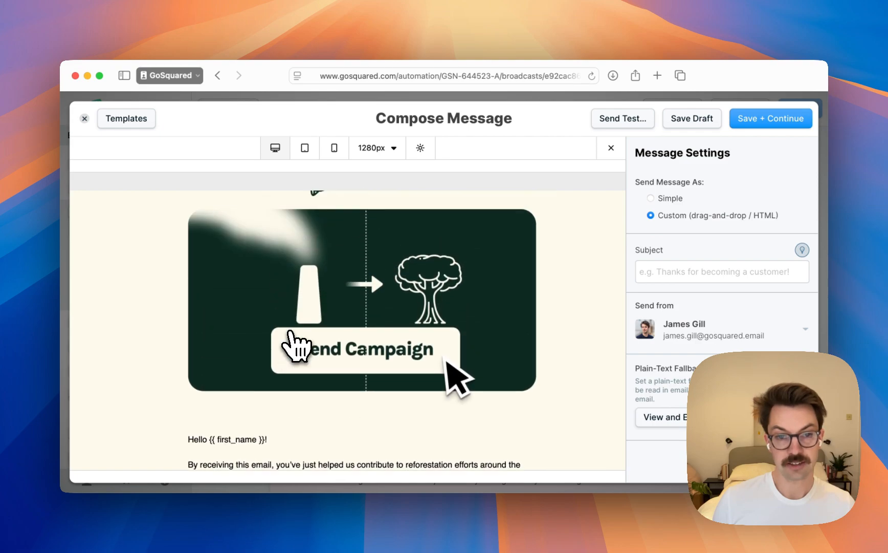
scroll(290, 333, down, 6)
scroll(290, 334, up, 1)
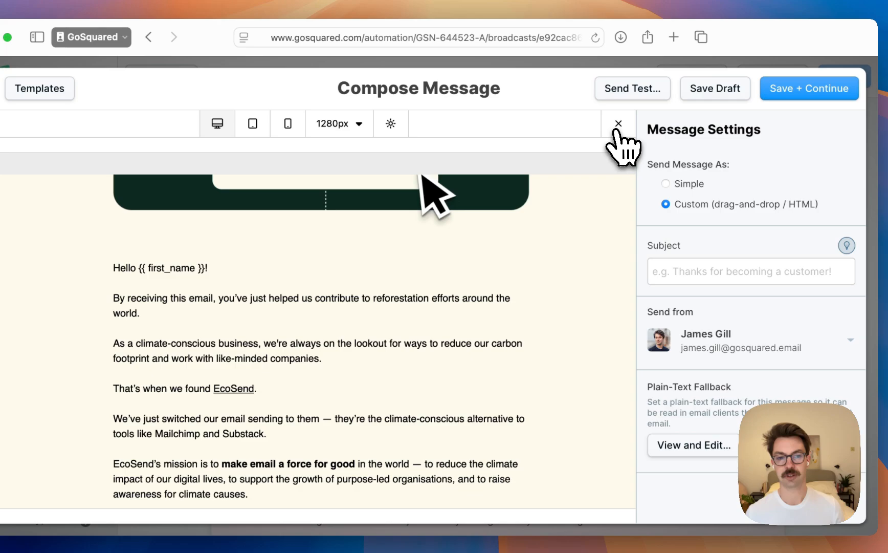
click(619, 124)
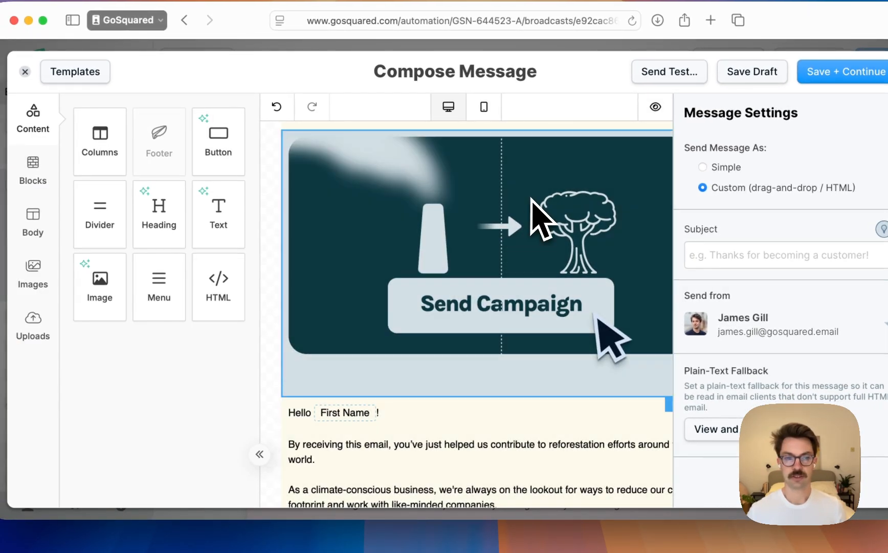
Set the content width in the email's general body settings to 480 px
scroll(530, 201, right, 1)
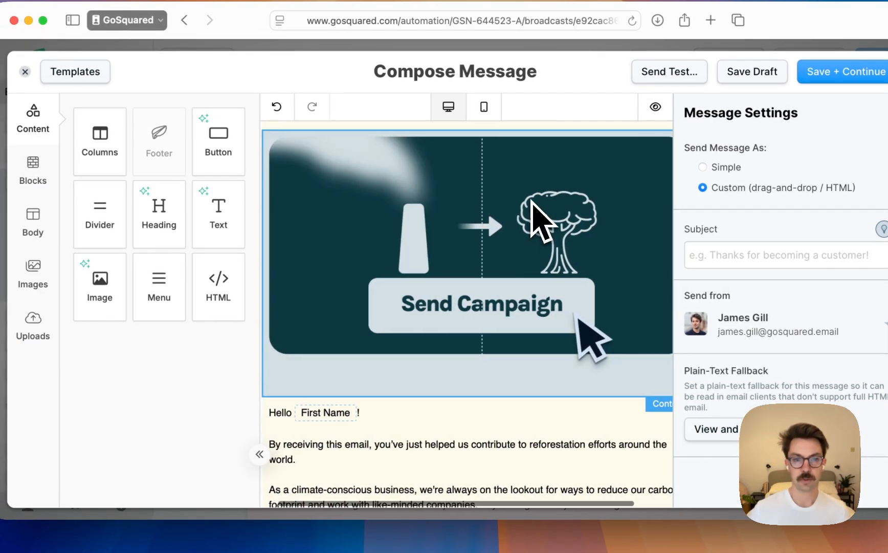
scroll(523, 214, up, 2)
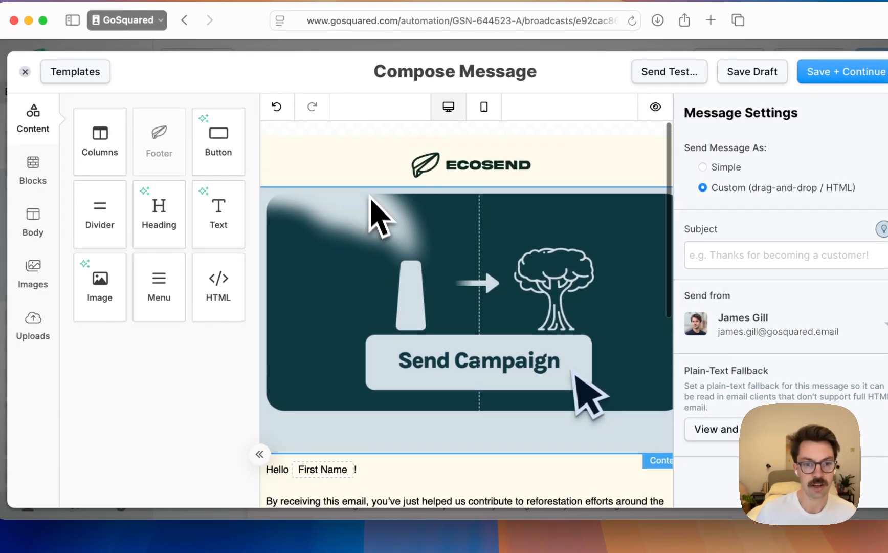
scroll(353, 160, left, 1)
click(326, 147)
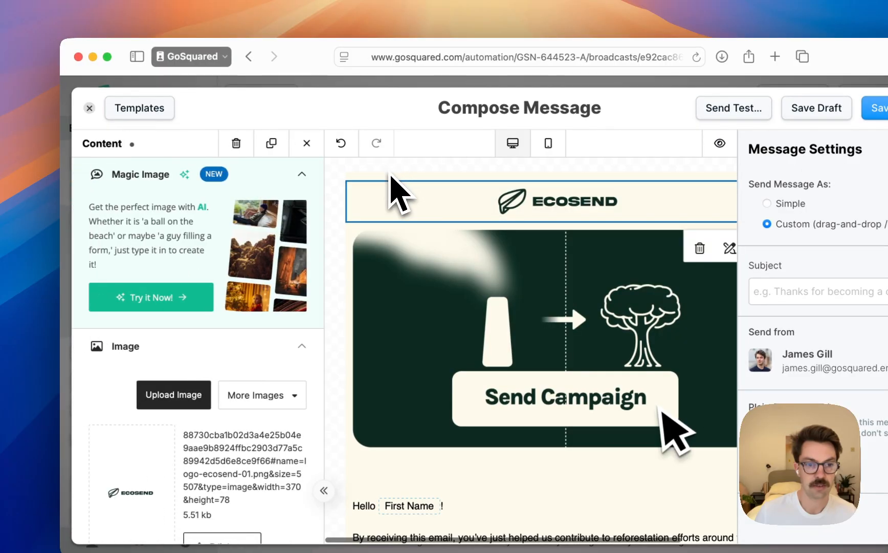
click(271, 144)
click(98, 210)
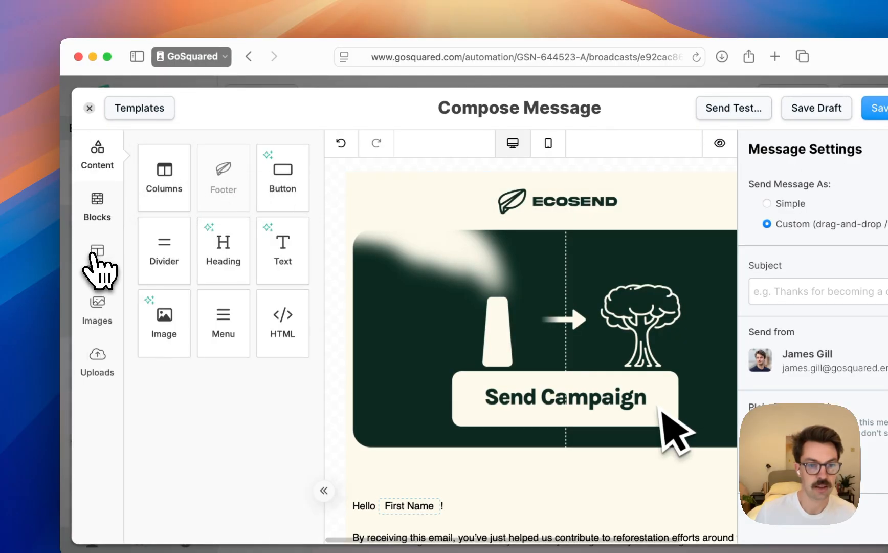
click(98, 256)
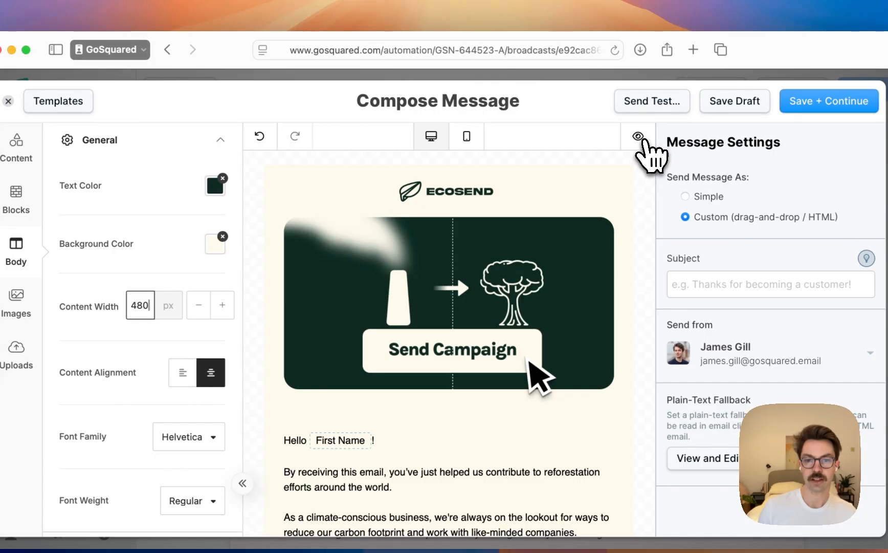
Preview the narrower email layout at the desktop and 360px mobile widths, and return to the editor
click(640, 137)
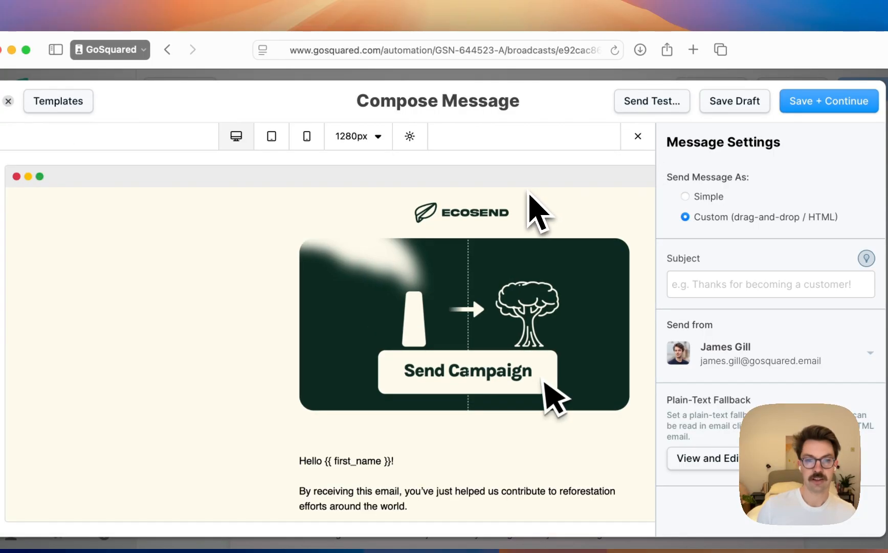
click(312, 139)
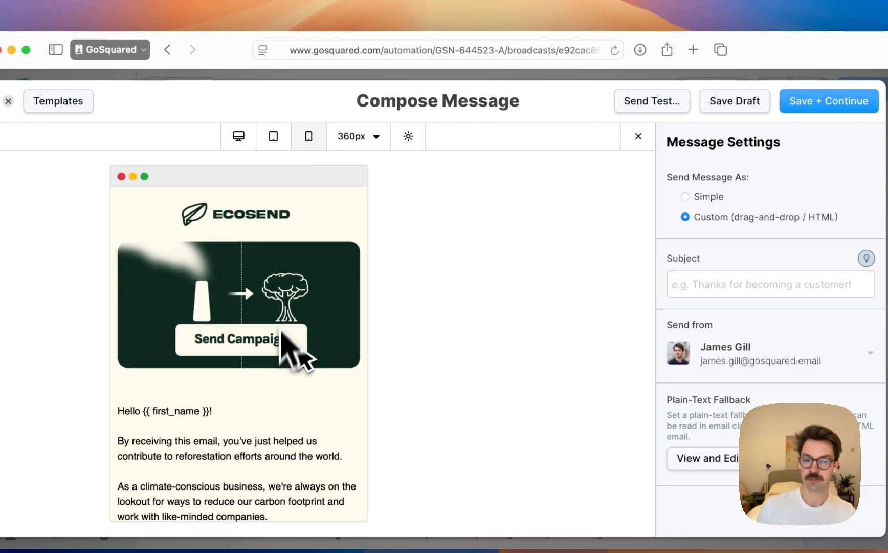
scroll(285, 292, down, 2)
scroll(285, 288, up, 2)
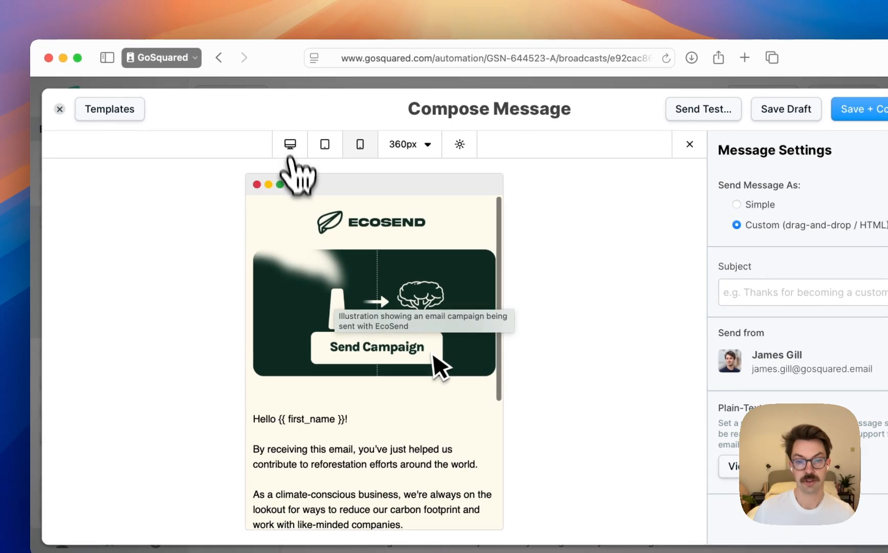
click(290, 144)
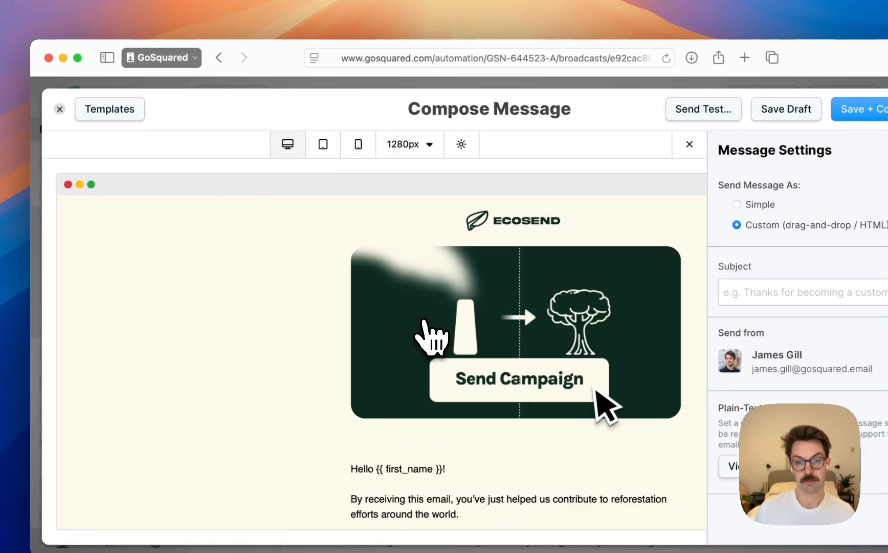
scroll(429, 327, right, 3)
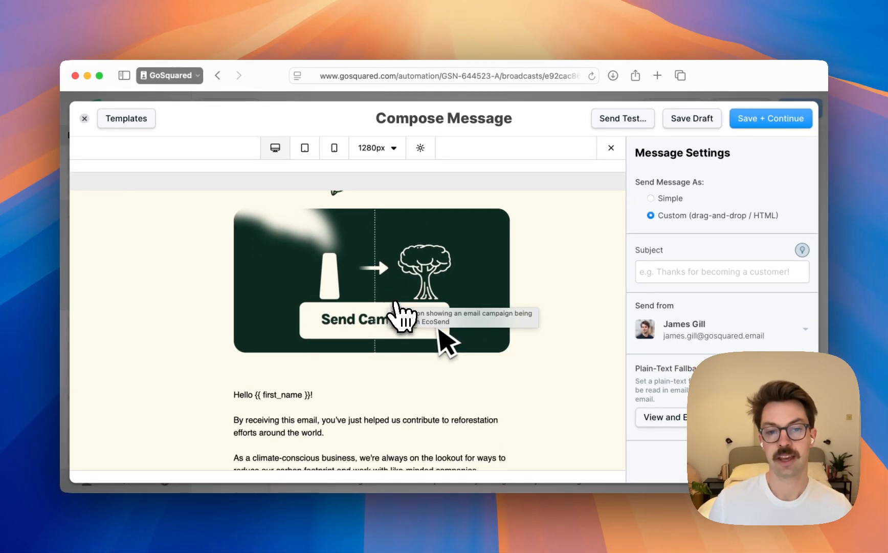
scroll(412, 353, down, 5)
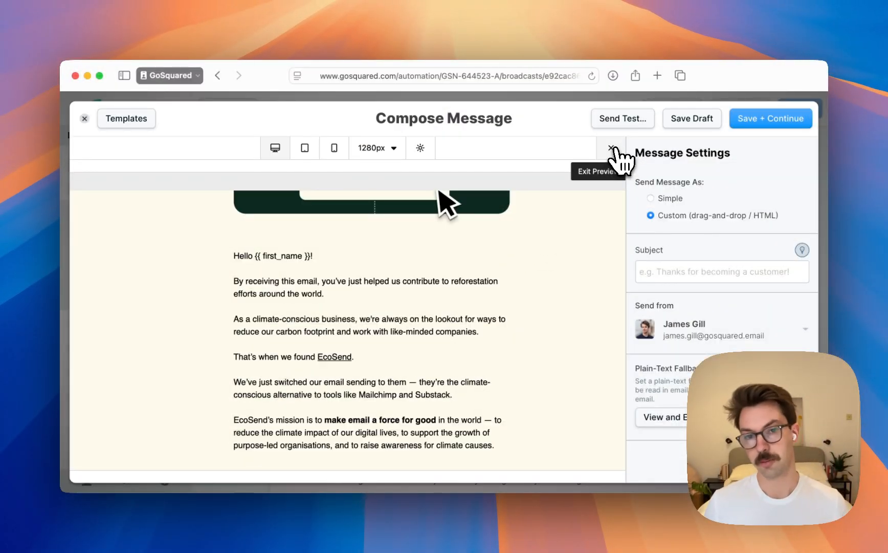
click(611, 147)
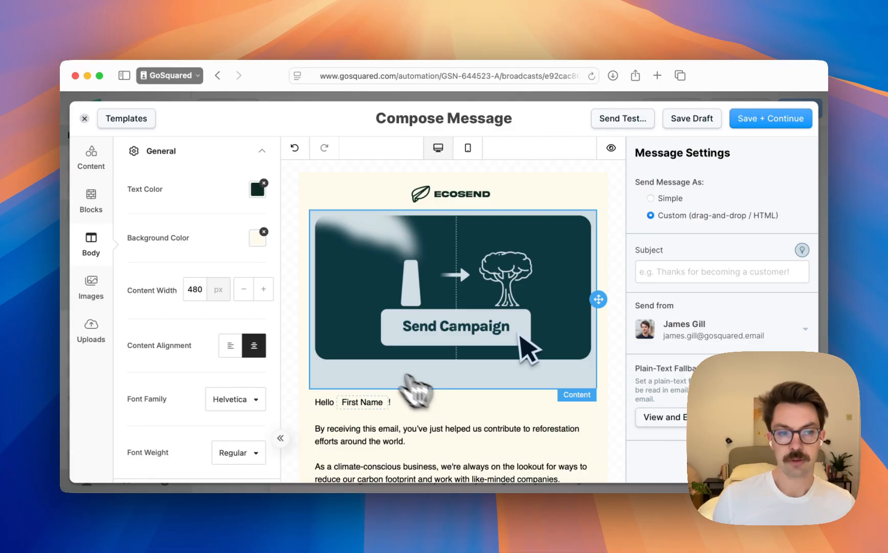
scroll(419, 384, down, 3)
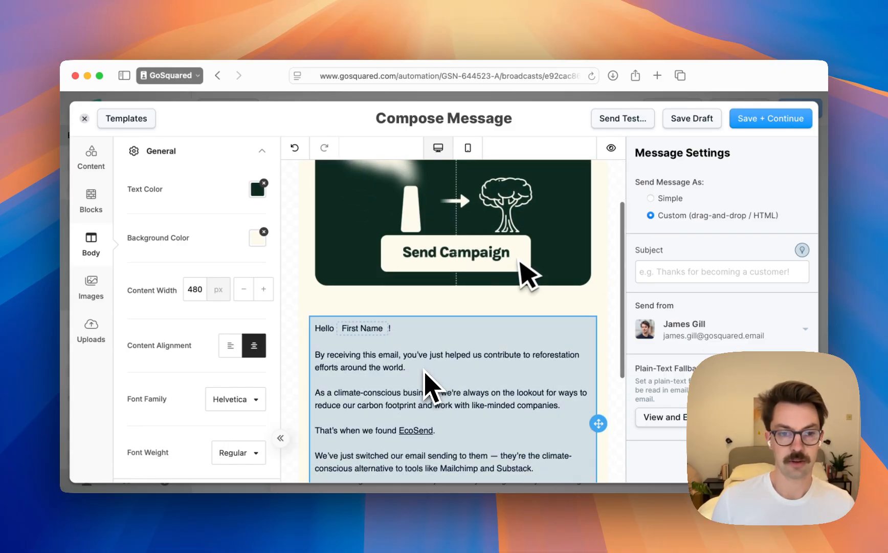
Set the font size of the email's body text block to 16 px
click(425, 373)
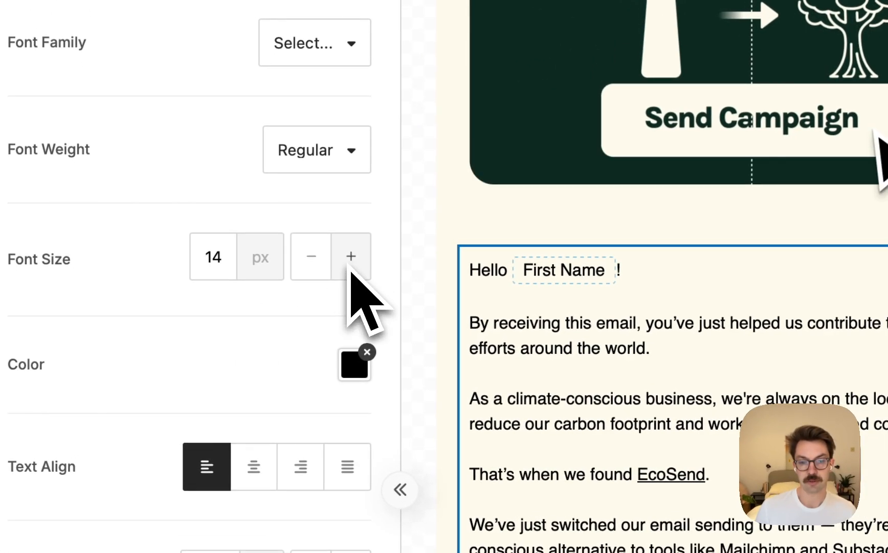
click(350, 271)
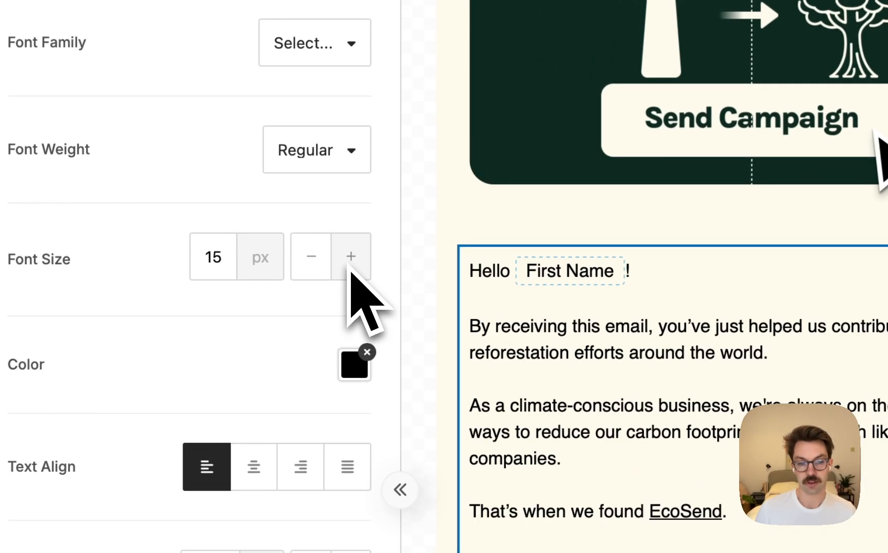
click(350, 270)
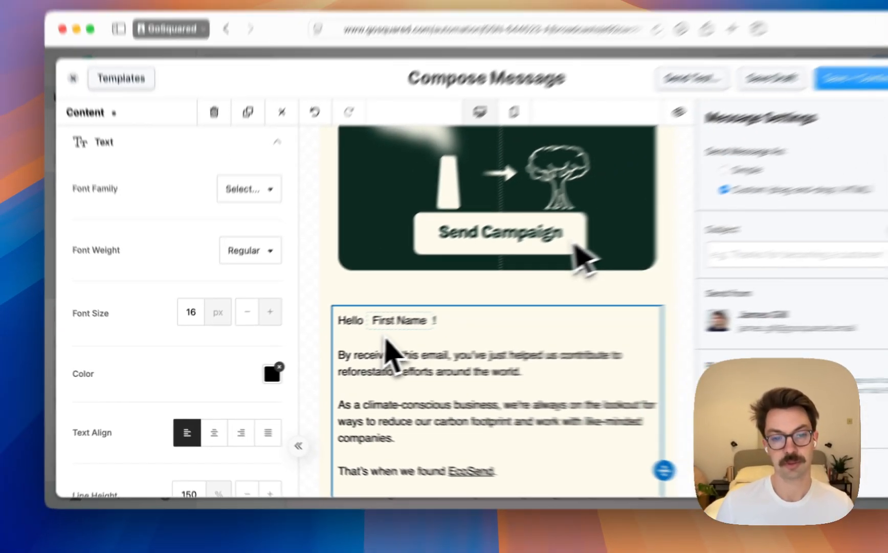
scroll(565, 378, down, 3)
scroll(367, 356, down, 4)
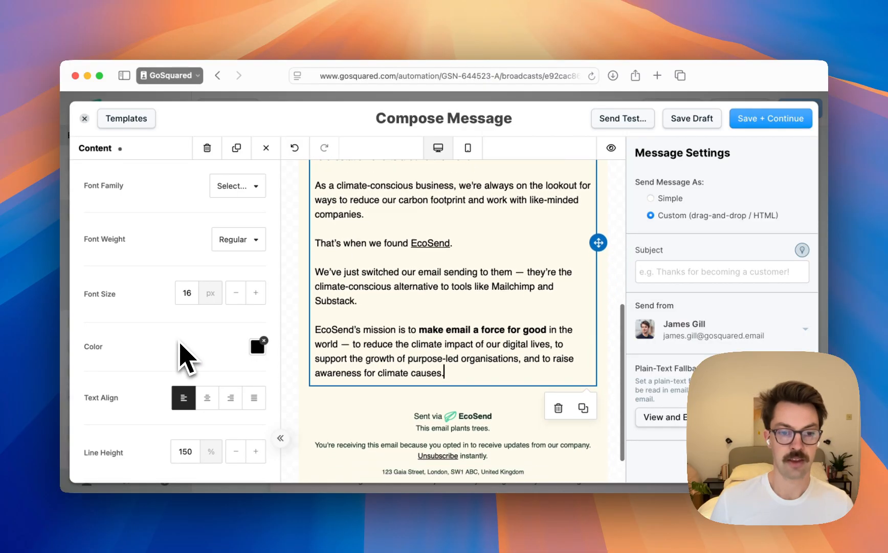
Try larger line heights up to 170% on the body text block and settle on 160%
scroll(180, 348, down, 4)
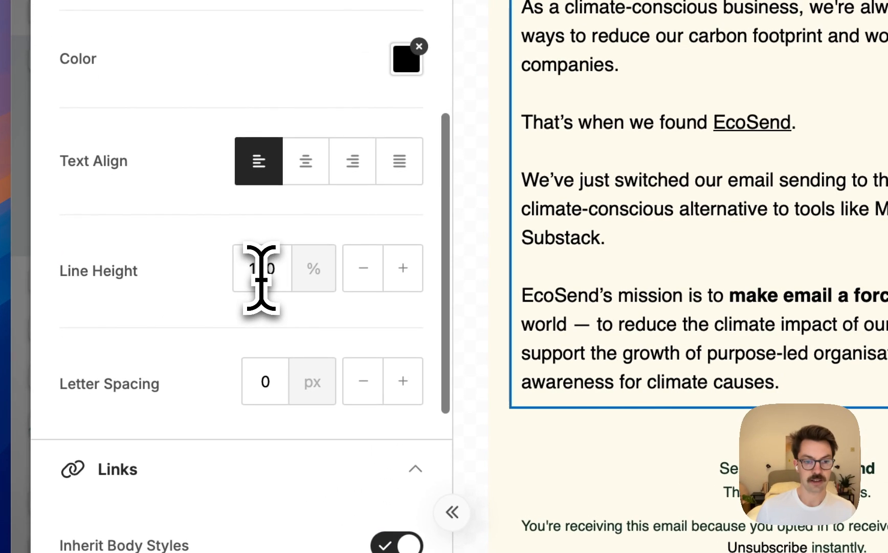
click(258, 270)
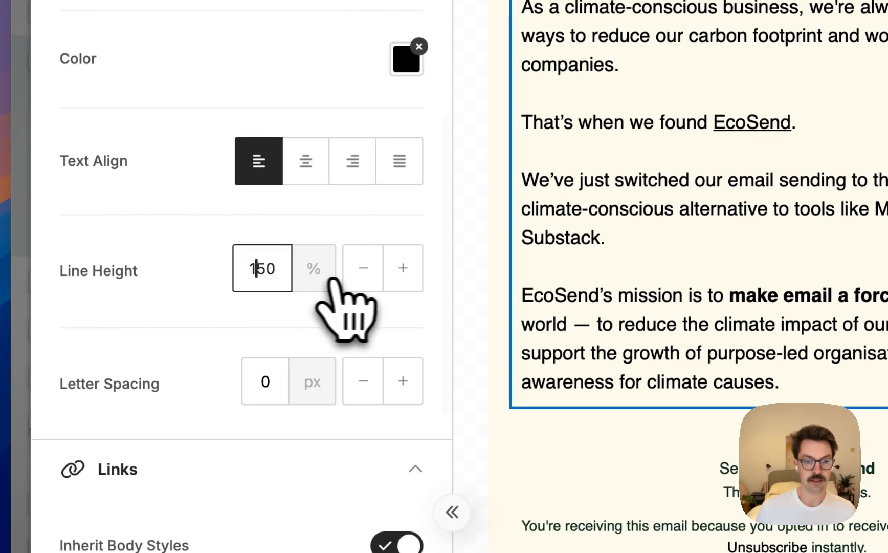
click(402, 268)
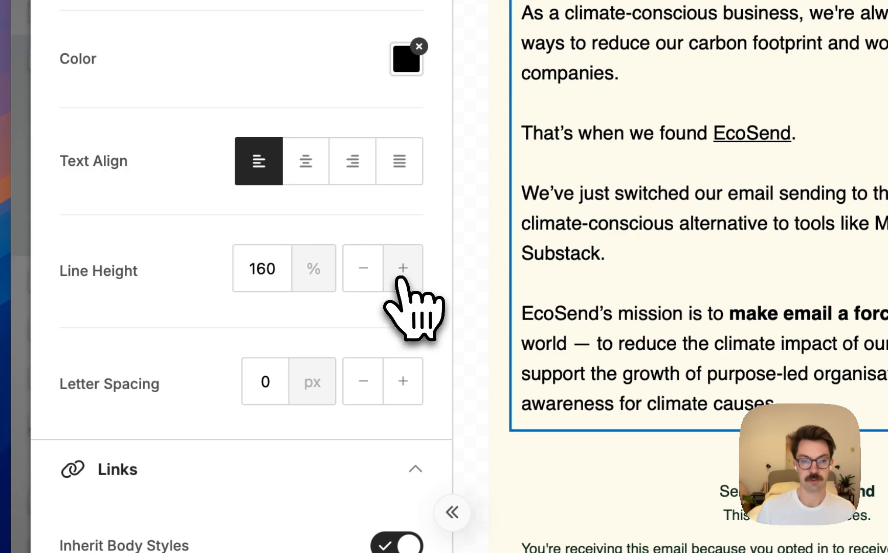
click(402, 278)
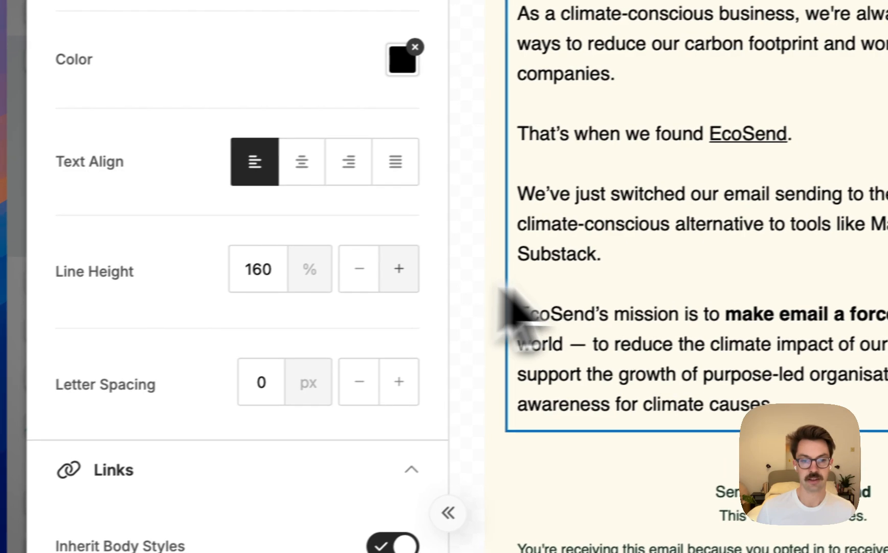
scroll(675, 281, up, 3)
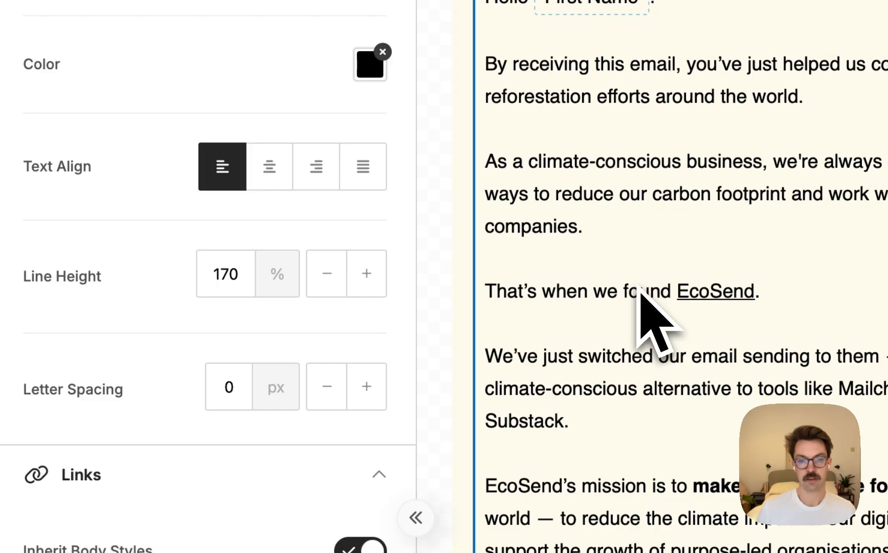
scroll(610, 304, down, 3)
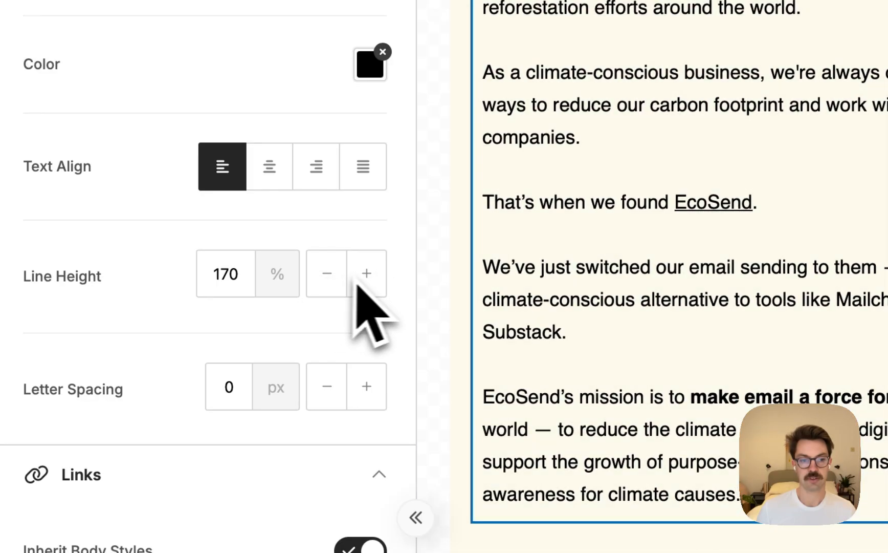
click(328, 275)
click(327, 275)
click(368, 281)
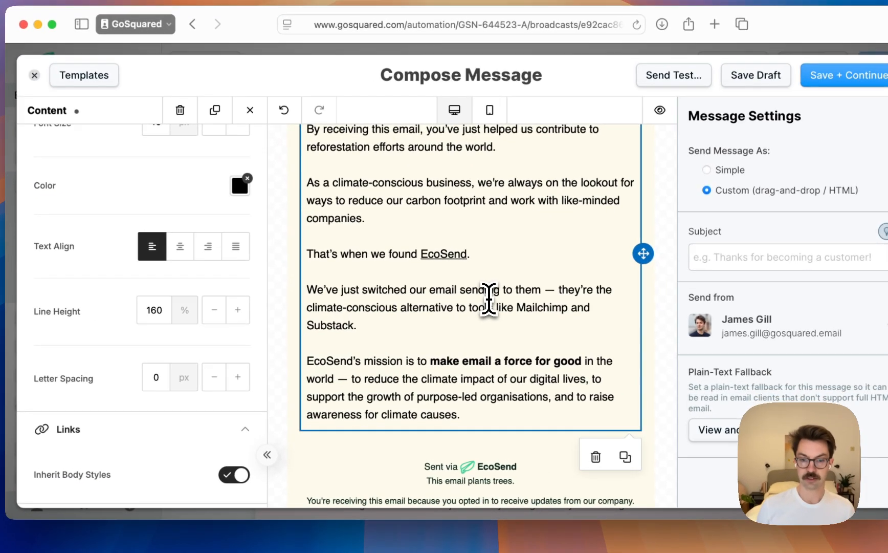
double_click(494, 302)
triple_click(566, 305)
click(495, 307)
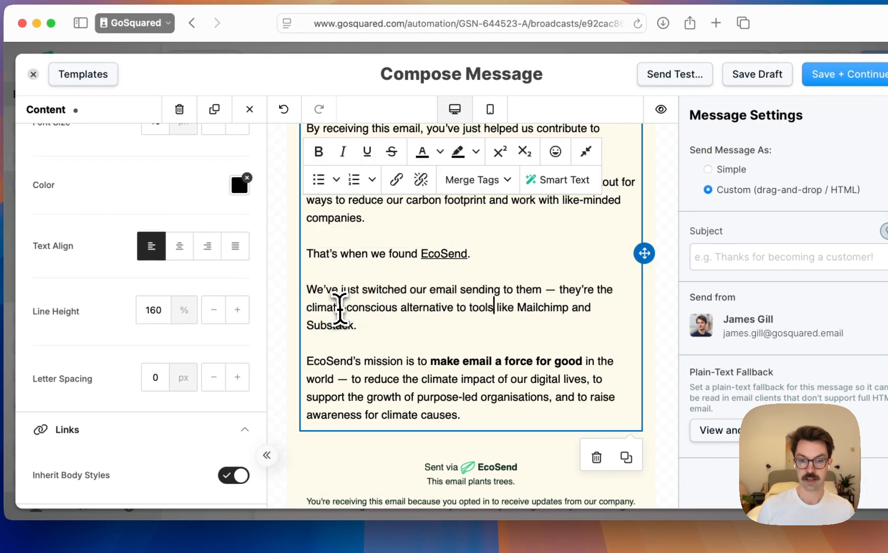
mouse_move(309, 308)
mouse_down()
mouse_move(317, 308)
mouse_move(308, 308)
mouse_up()
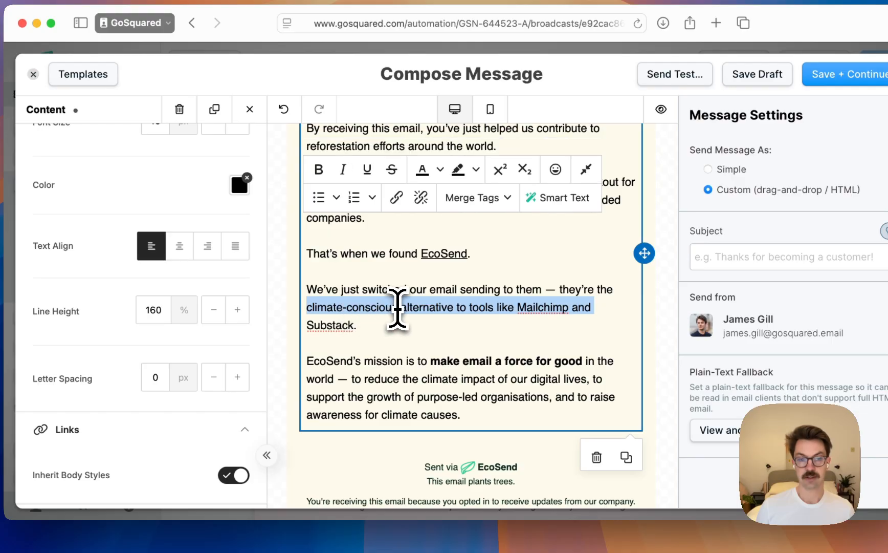
click(317, 308)
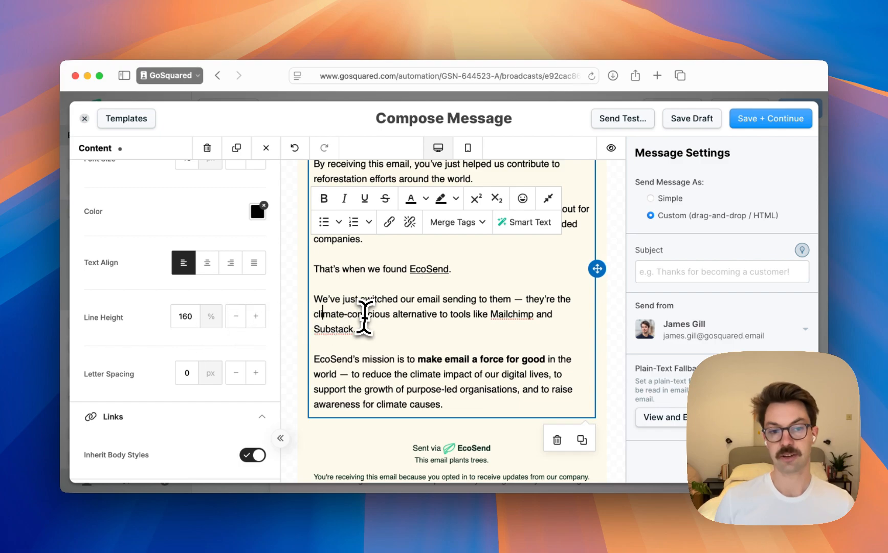
click(402, 321)
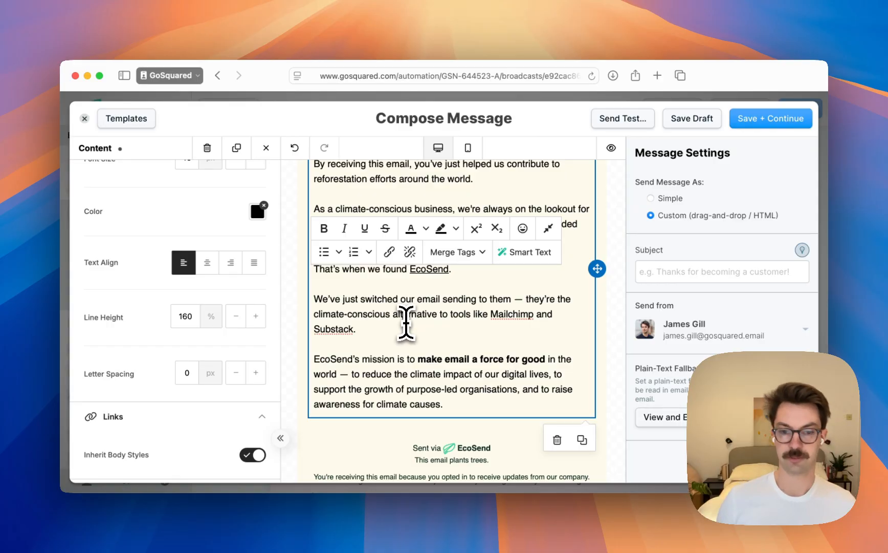
key(Down)
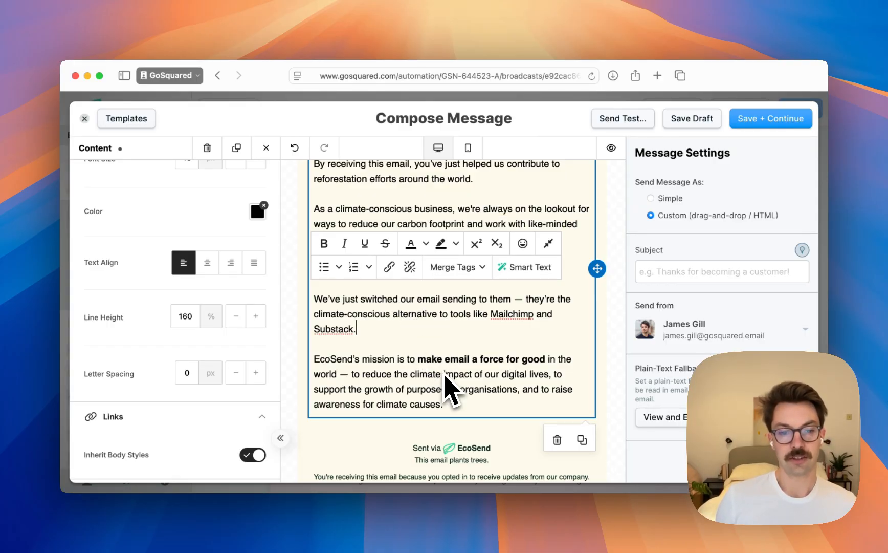
scroll(444, 376, down, 3)
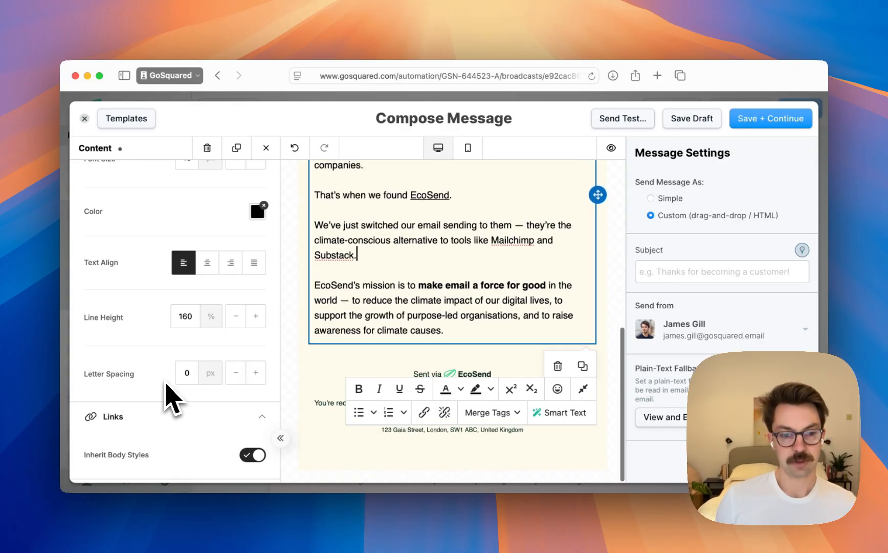
scroll(174, 399, down, 5)
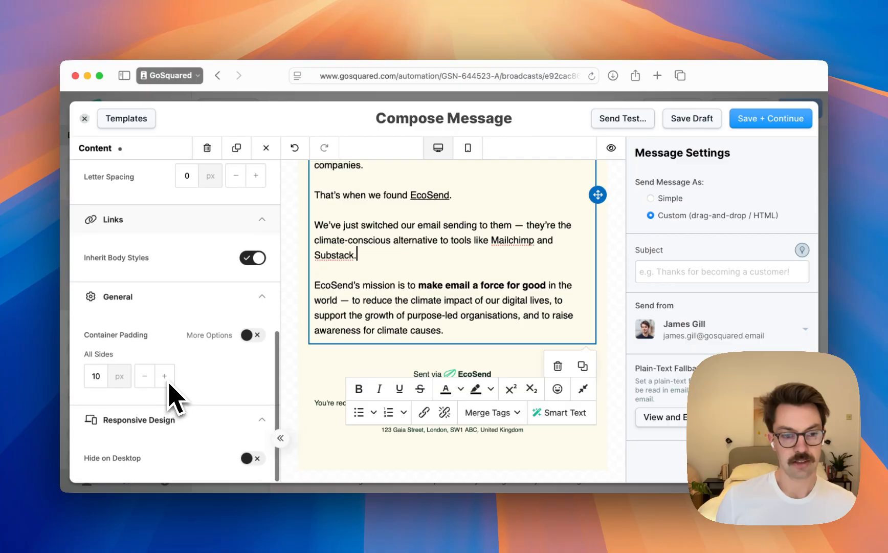
scroll(619, 262, up, 7)
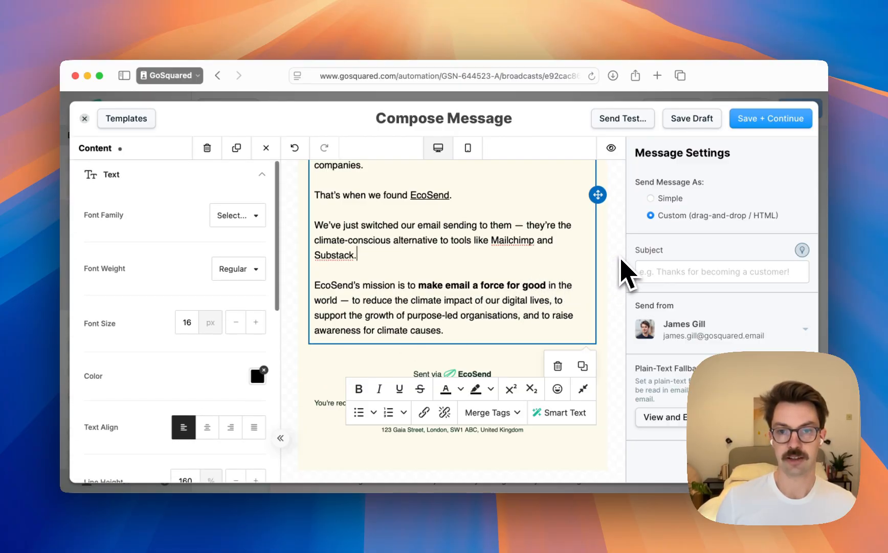
Preview the restyled email from header to body text at the 1280px desktop and 360px mobile widths
click(622, 266)
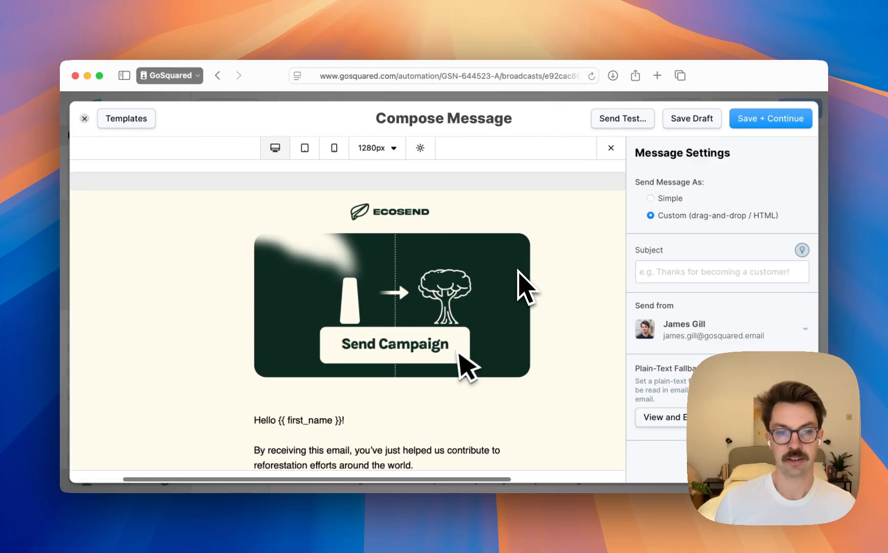
scroll(551, 353, down, 5)
scroll(563, 353, down, 2)
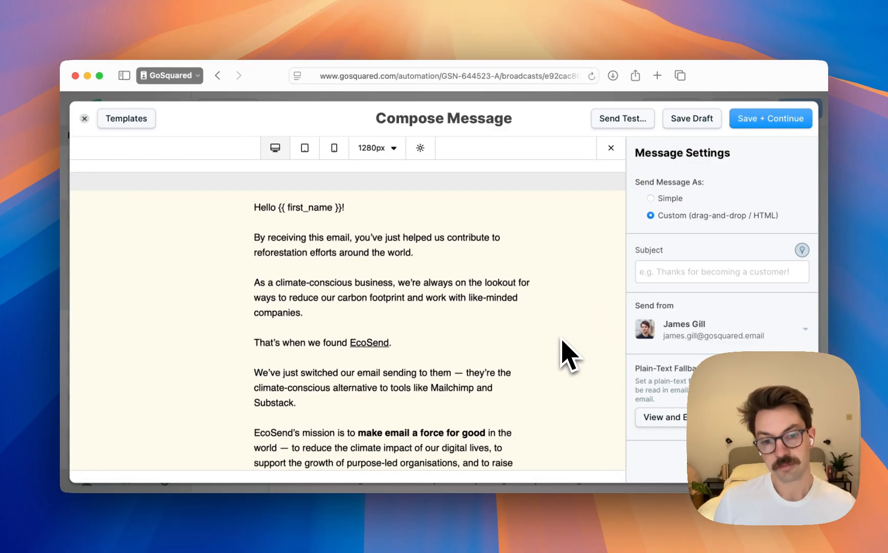
scroll(568, 356, up, 5)
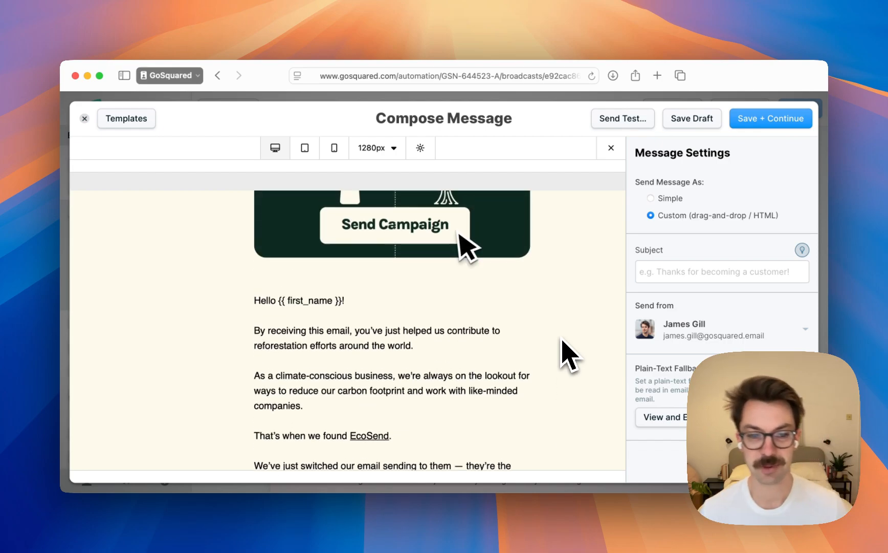
scroll(527, 333, down, 3)
scroll(459, 205, down, 2)
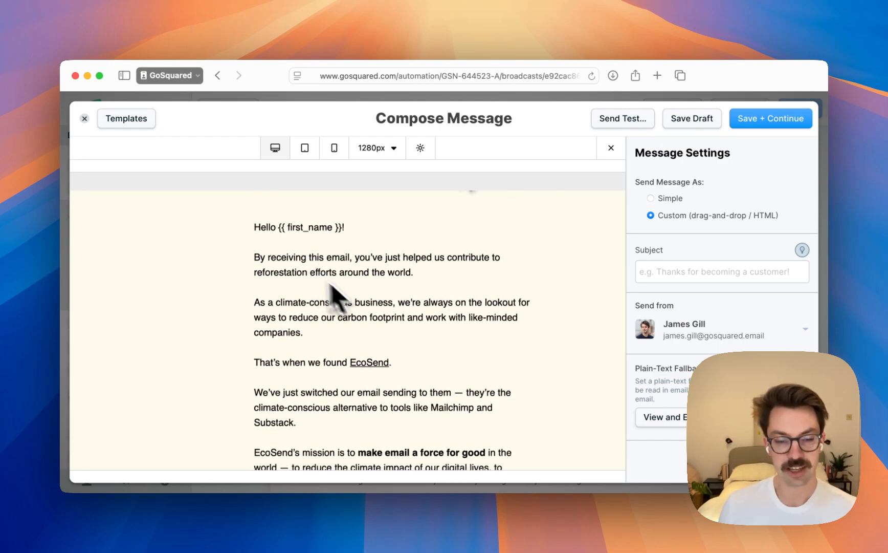
scroll(404, 327, down, 2)
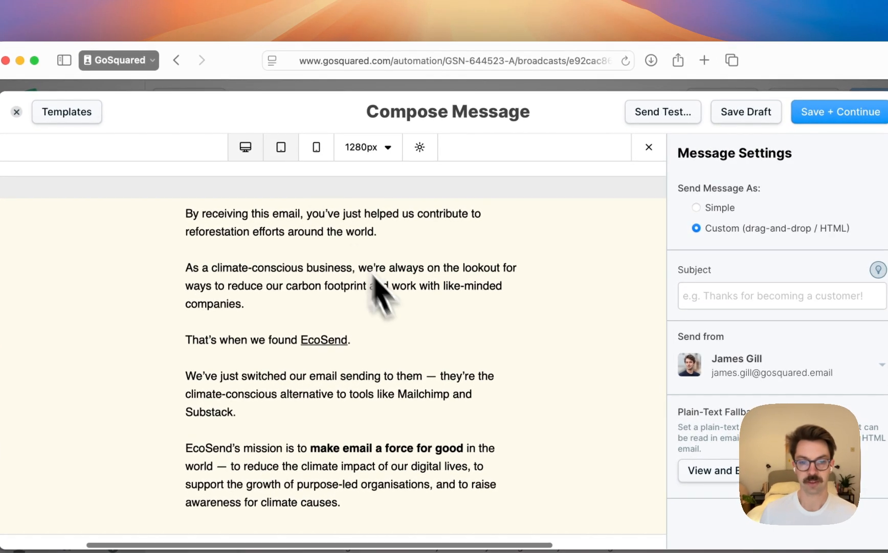
click(316, 146)
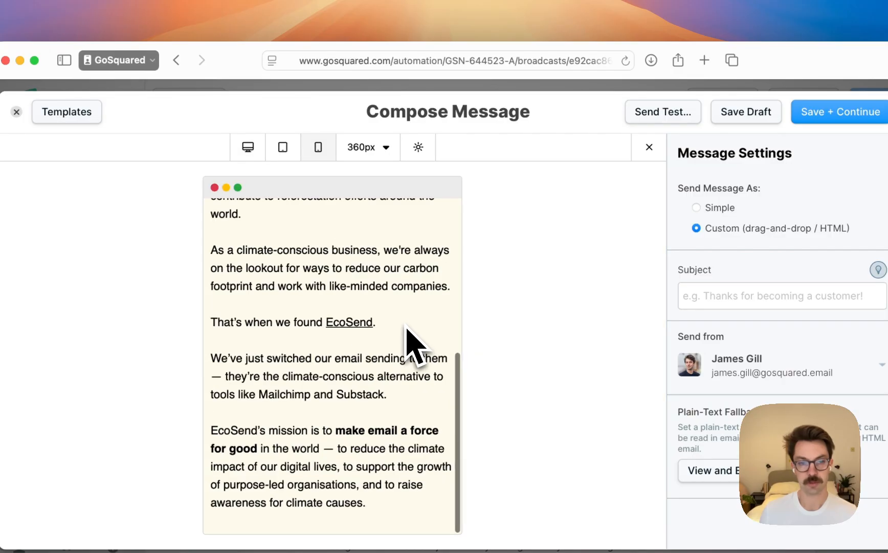
scroll(398, 315, up, 5)
click(248, 147)
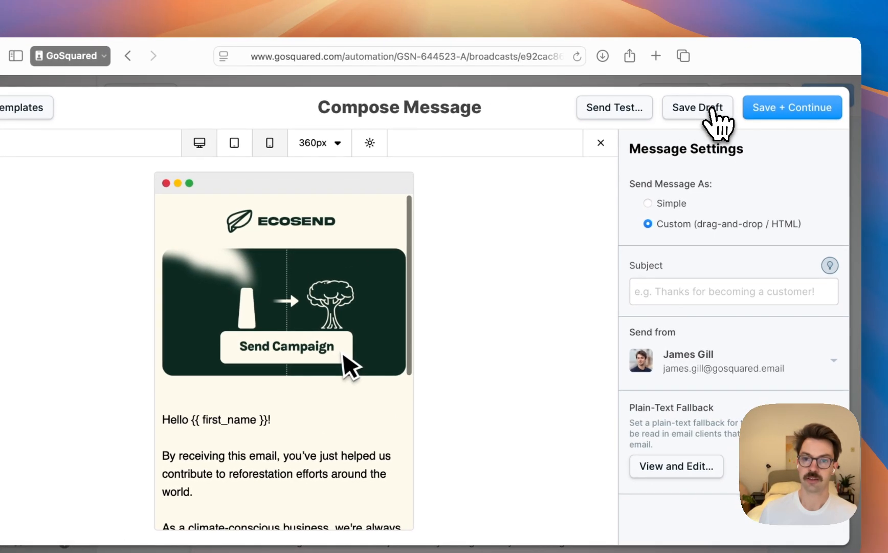
Save the message as a draft and exit the preview
click(712, 109)
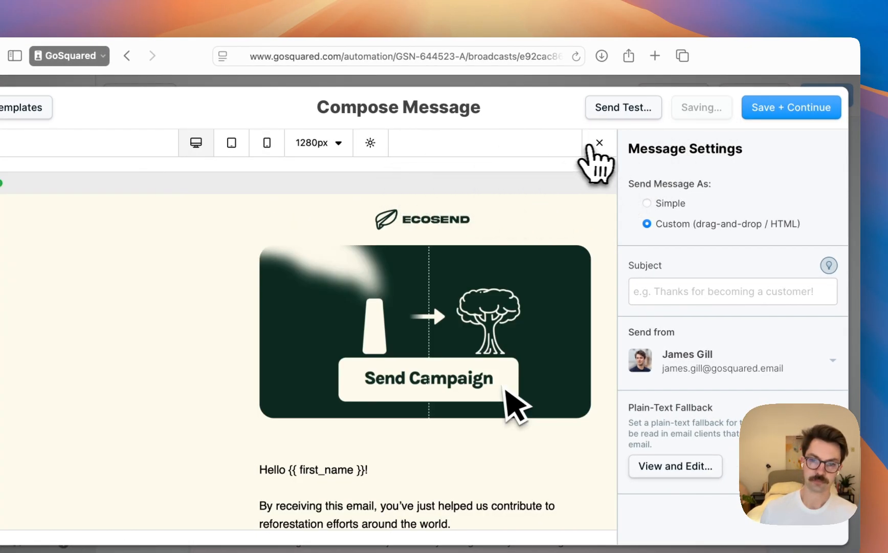
click(599, 144)
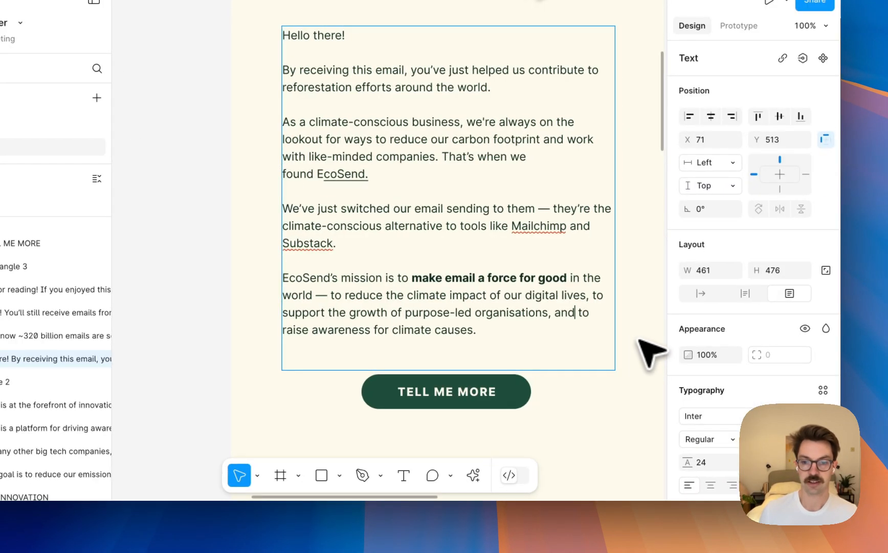
Switch to the Figma design and examine the TELL ME MORE button group beneath the intro text
scroll(588, 307, down, 5)
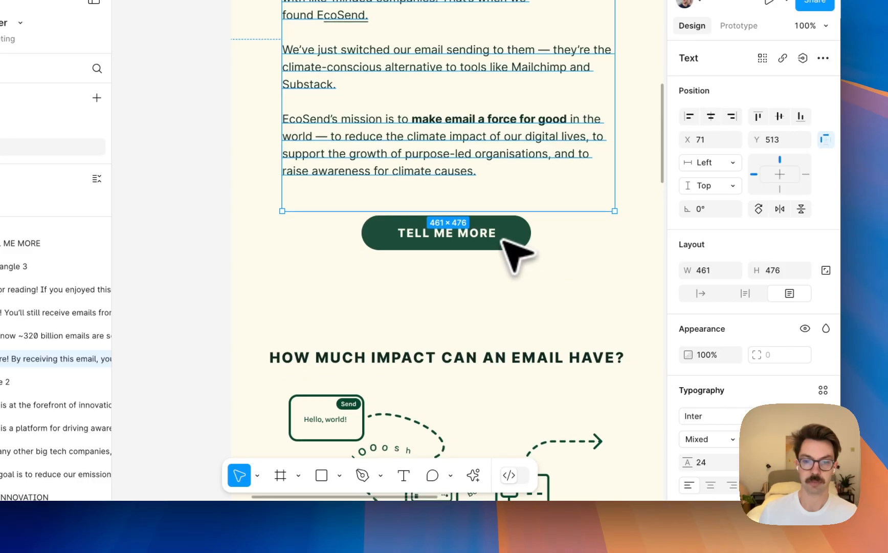
key(Escape)
click(503, 239)
scroll(512, 256, right, 4)
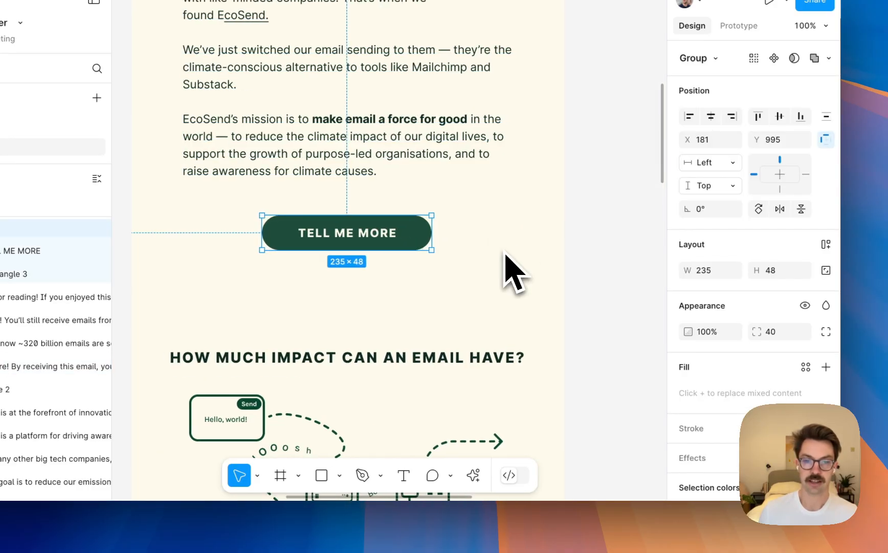
scroll(511, 266, down, 4)
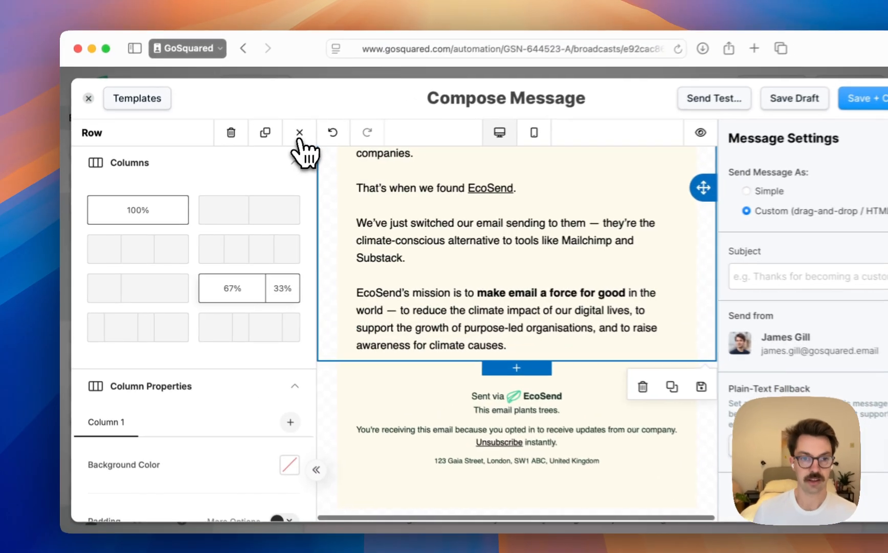
Back in the email editor, add a blank single-column row between the body text and the footer, and place a button block in it
click(266, 147)
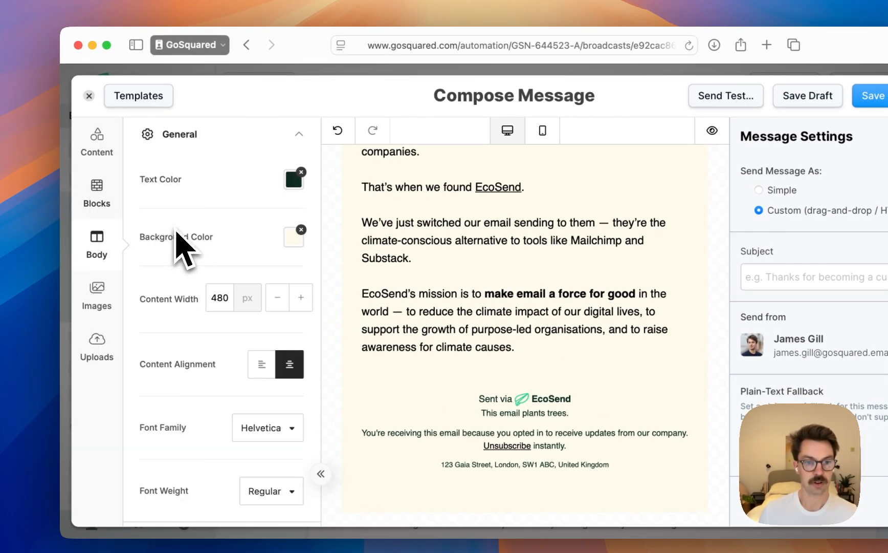
drag(175, 211, 419, 370)
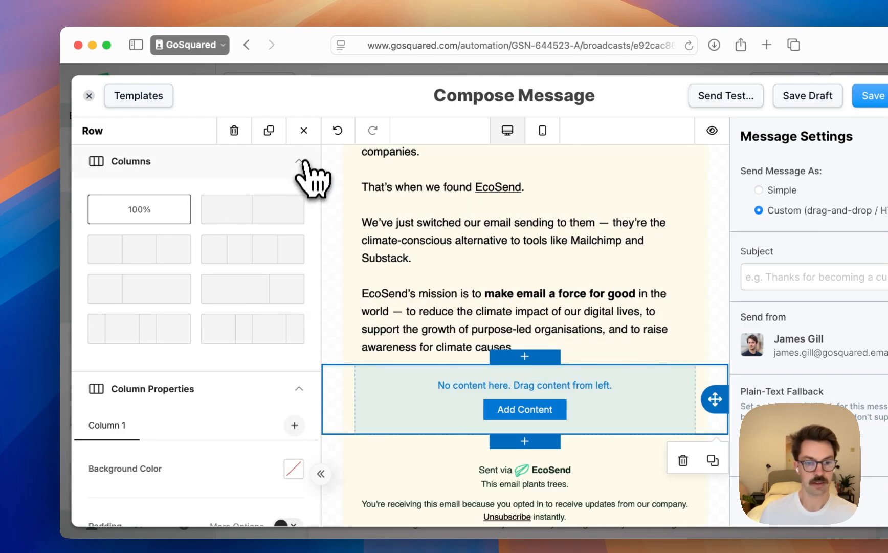
click(304, 130)
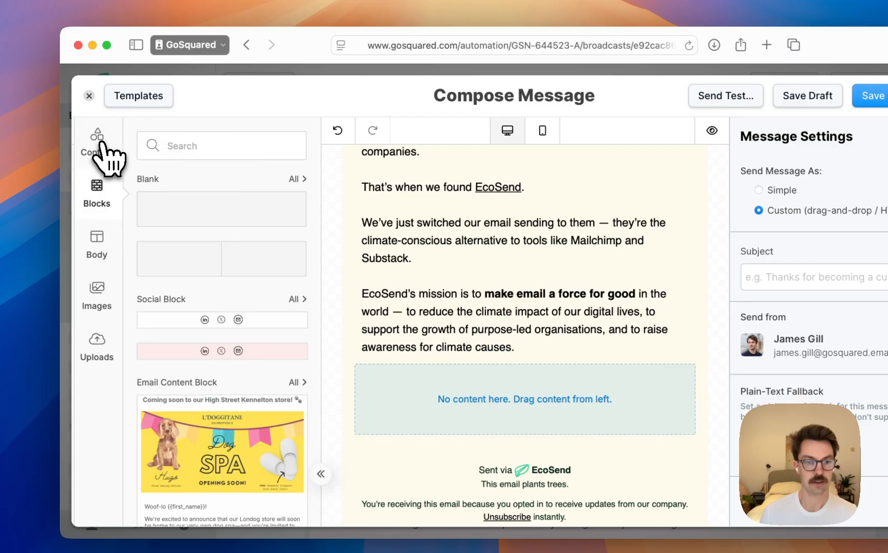
click(100, 151)
drag(276, 184, 423, 397)
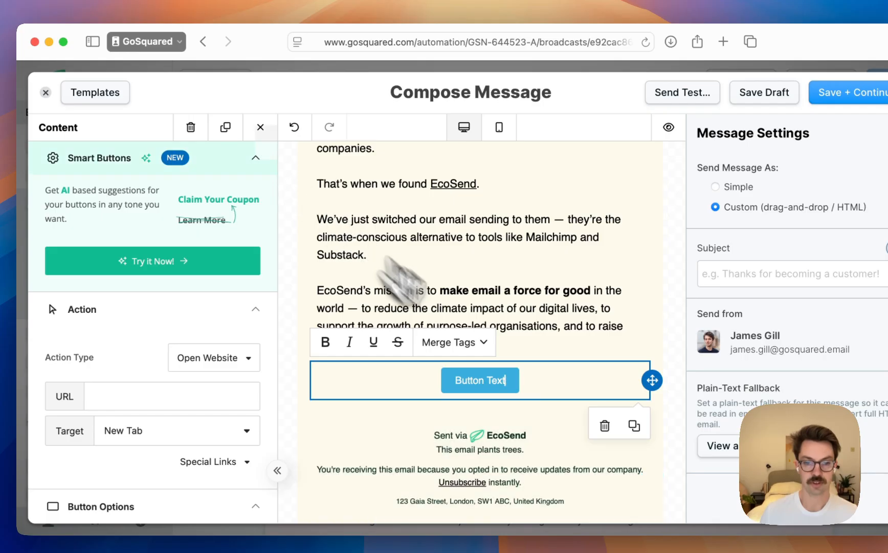
Replace the new button's placeholder label with "Tell Me More!"
click(256, 157)
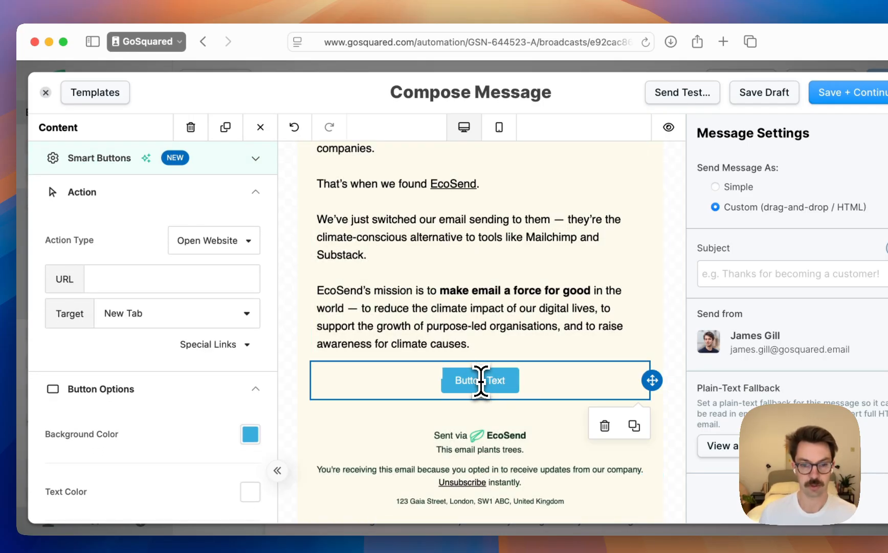
click(481, 381)
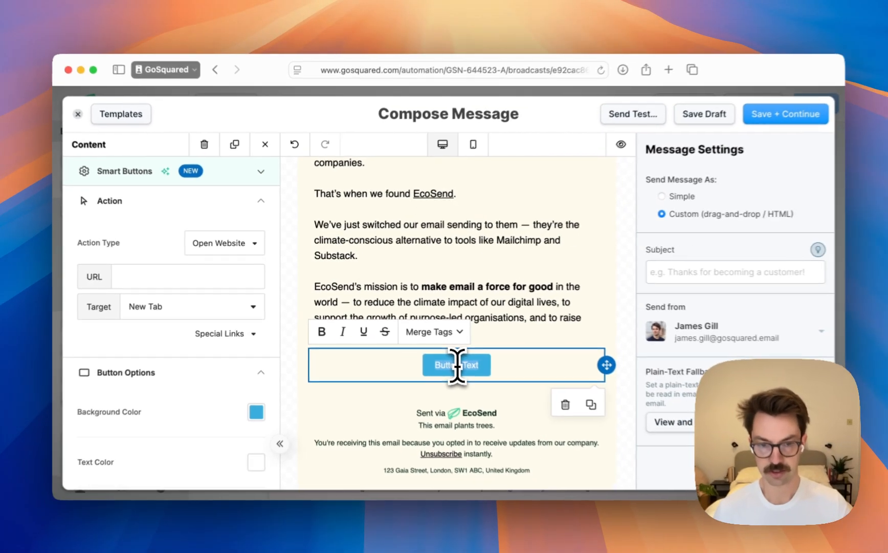
text(C)
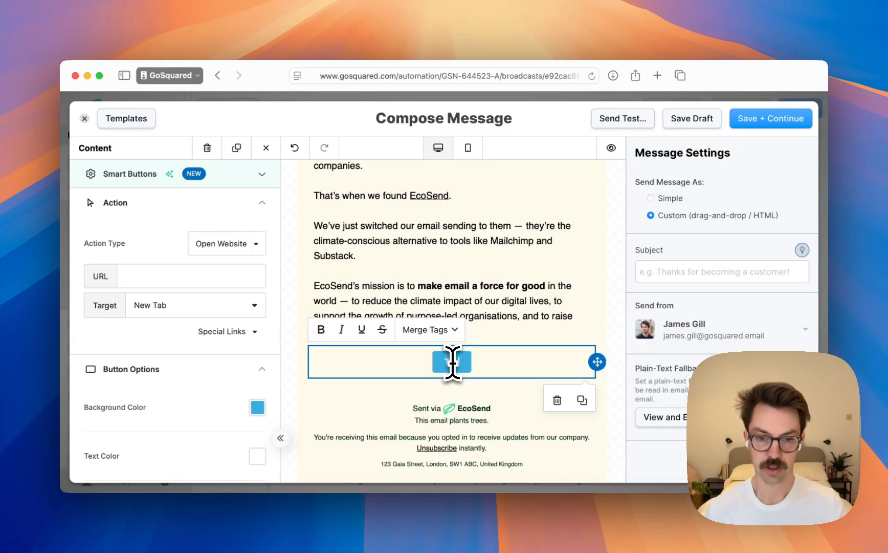
text(ell Me More)
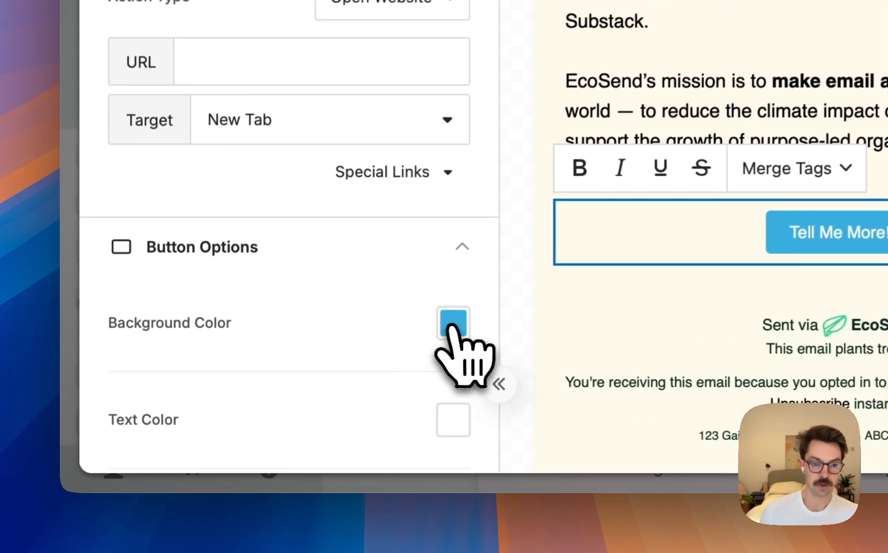
Set the button's background colour to 1E4D3C, copied from the TELL ME MORE button's rectangle in the Figma design
click(257, 413)
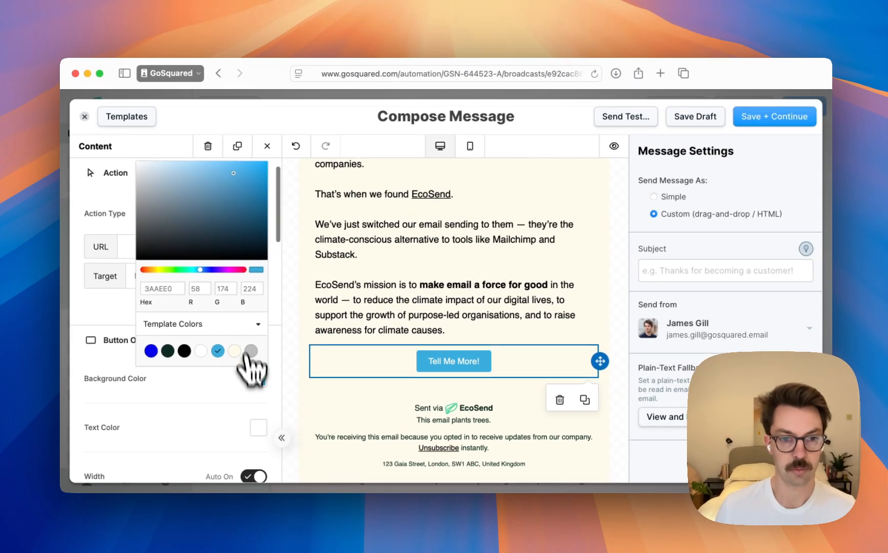
scroll(210, 300, up, 1)
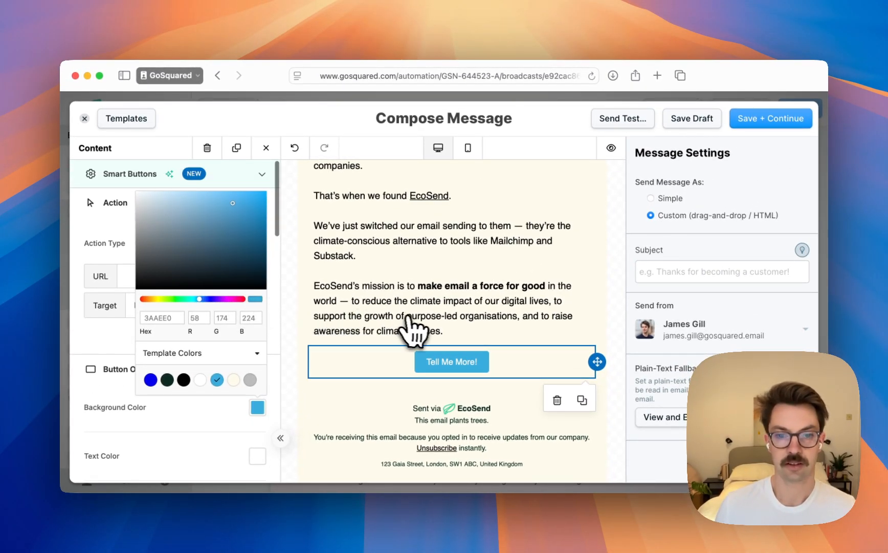
key(super+Tab)
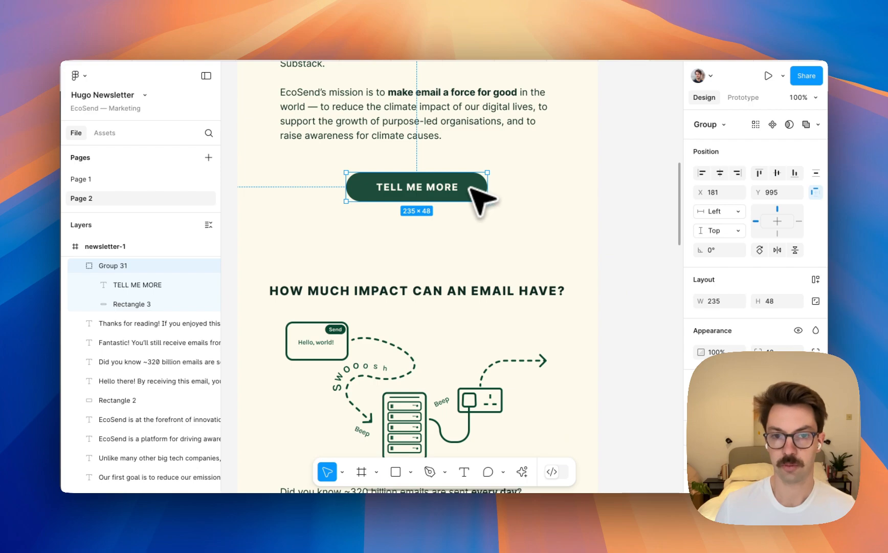
double_click(470, 188)
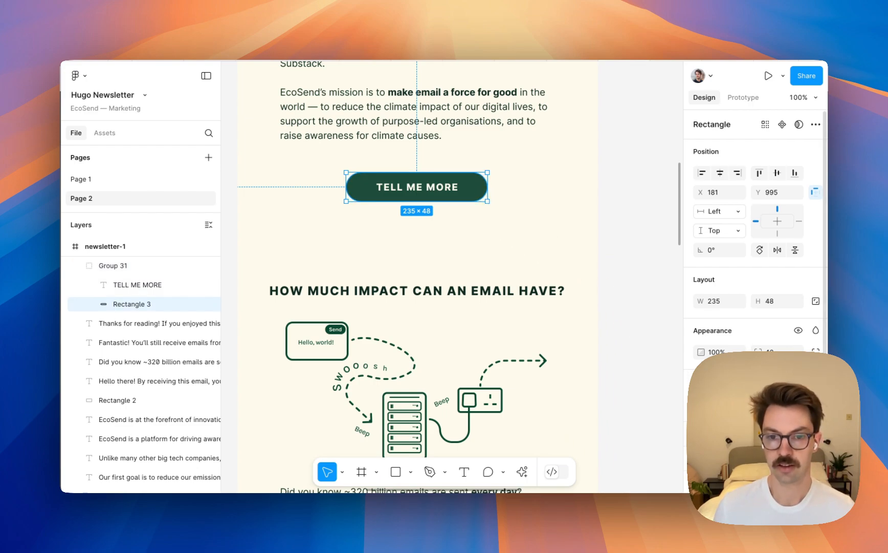
key(super+Tab)
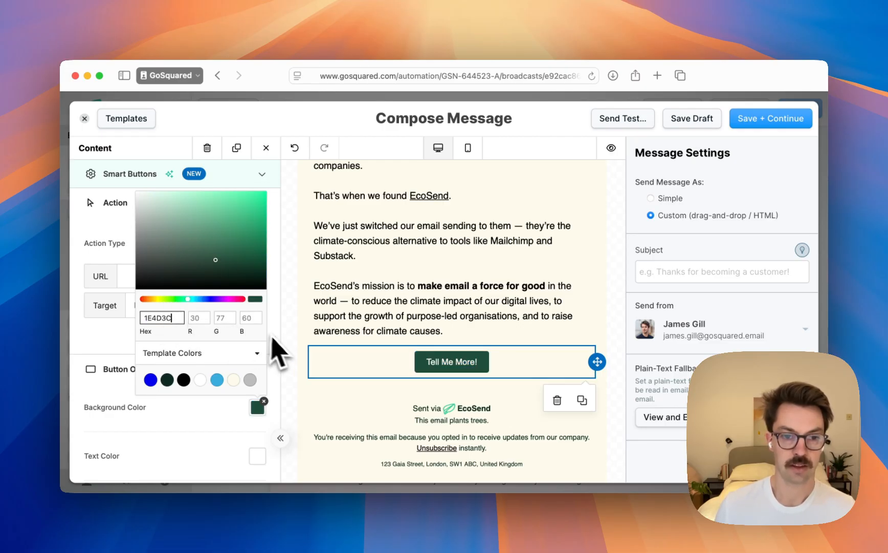
click(256, 465)
Set the button's text colour to FEFBEC, copied from the cream colour swatch beside the newsletter frame in the Figma design
scroll(256, 358, down, 3)
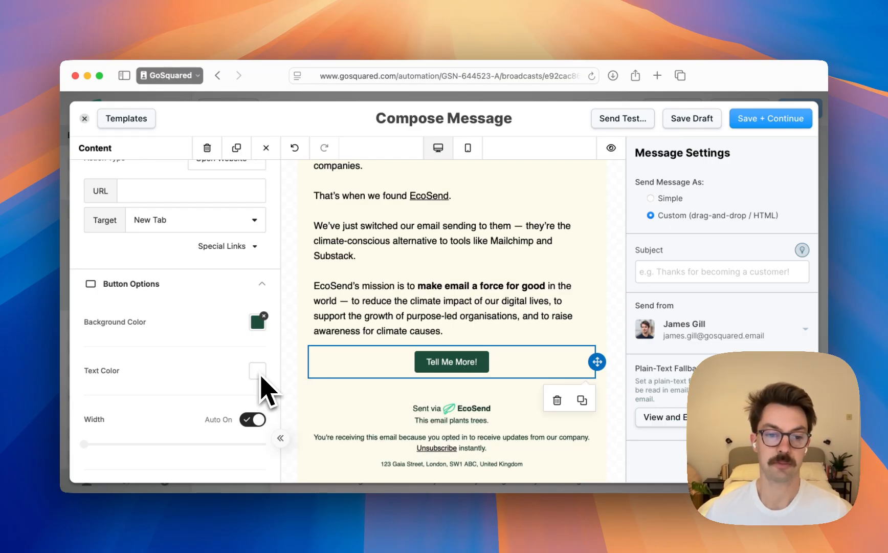
scroll(411, 368, up, 10)
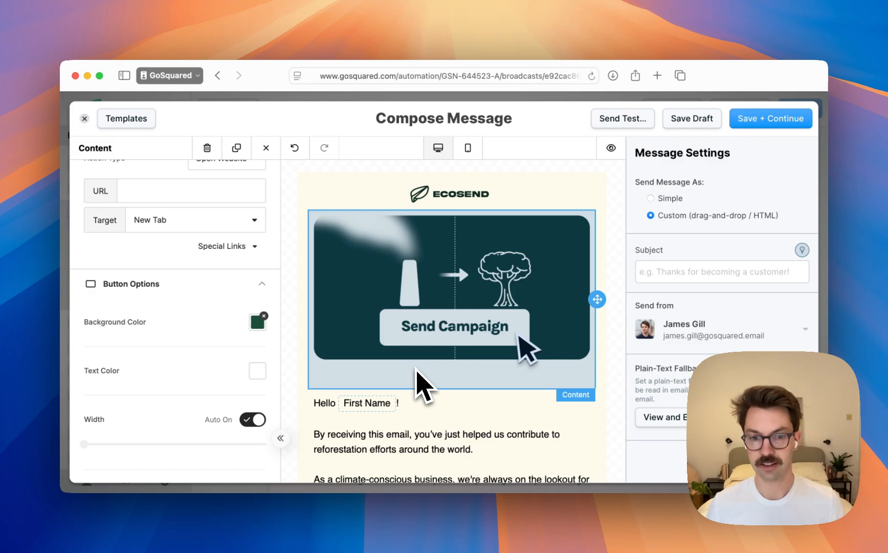
scroll(420, 377, down, 10)
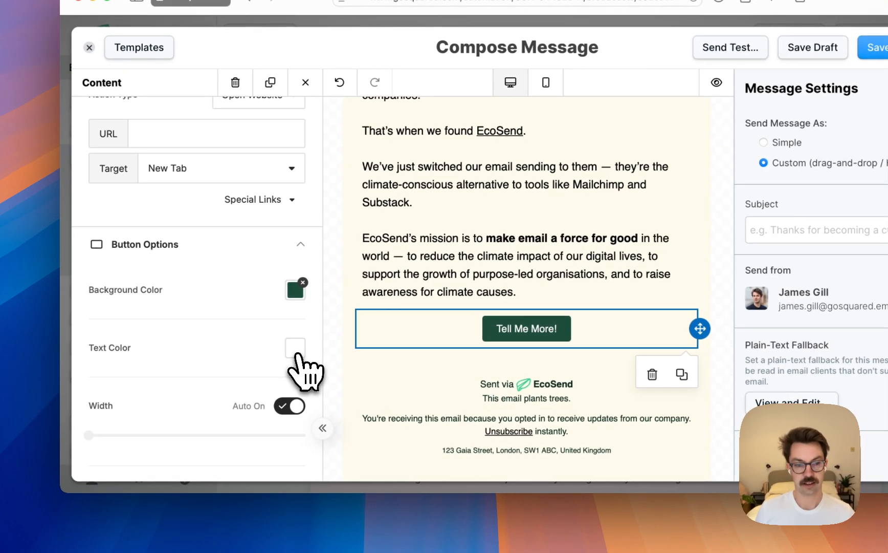
click(296, 350)
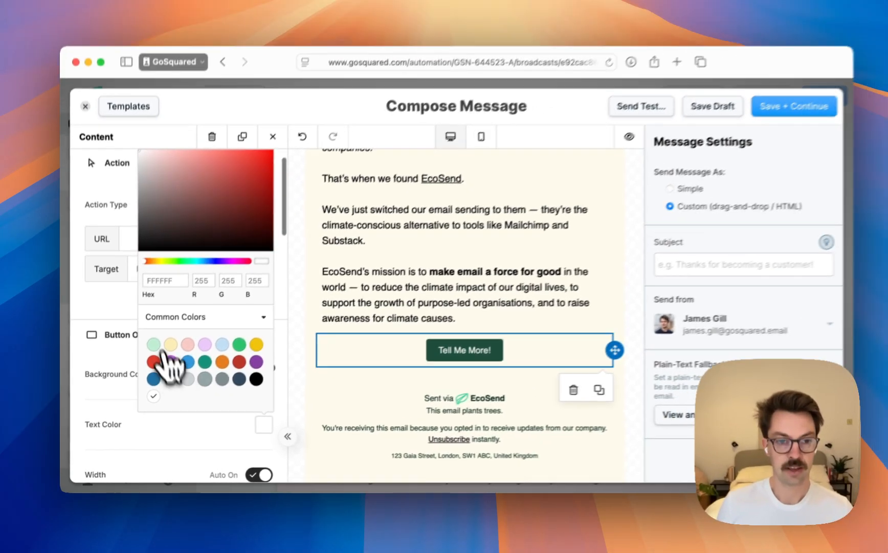
key(super+Tab)
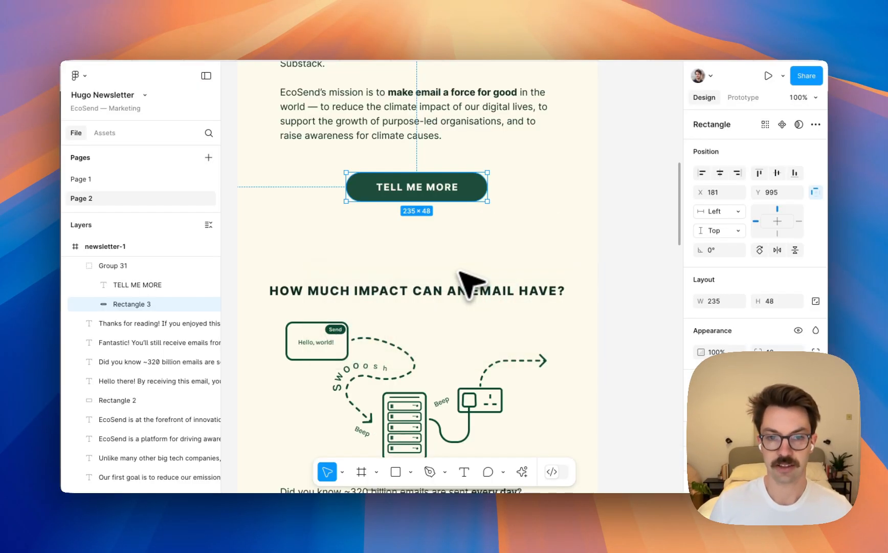
scroll(469, 281, up, 10)
scroll(470, 288, right, 10)
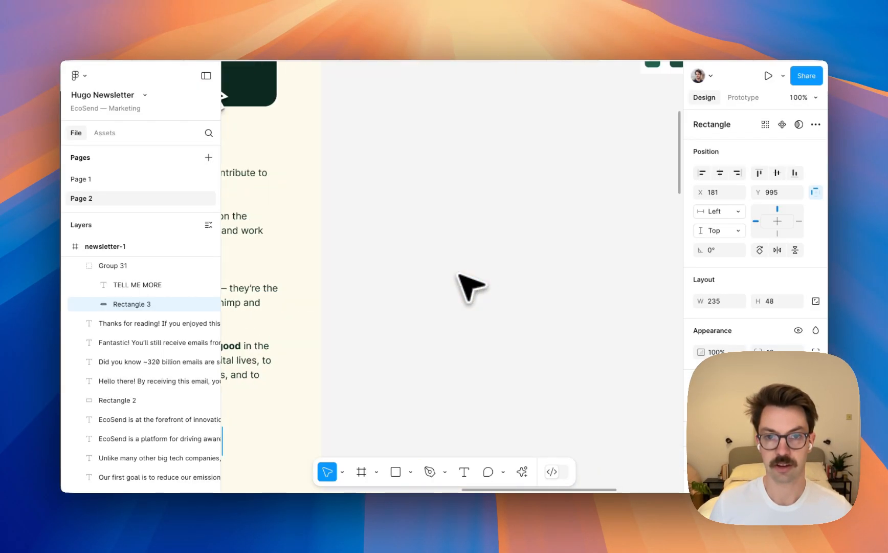
scroll(588, 277, up, 5)
scroll(617, 274, right, 5)
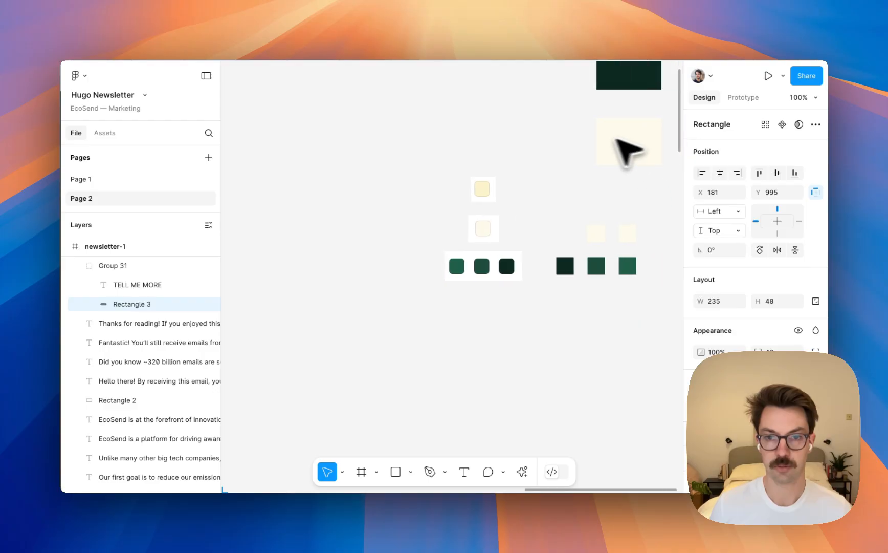
scroll(594, 163, right, 2)
click(564, 138)
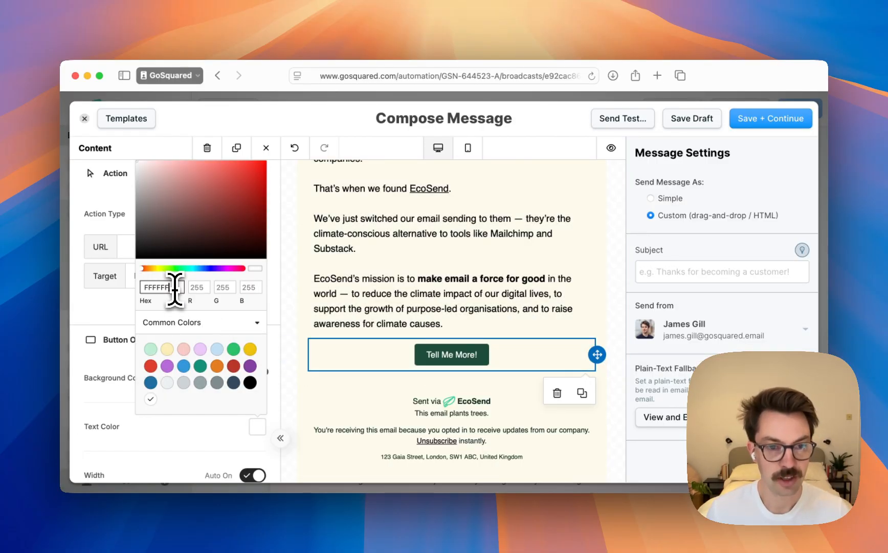
key(super+a)
text(FEFBEC)
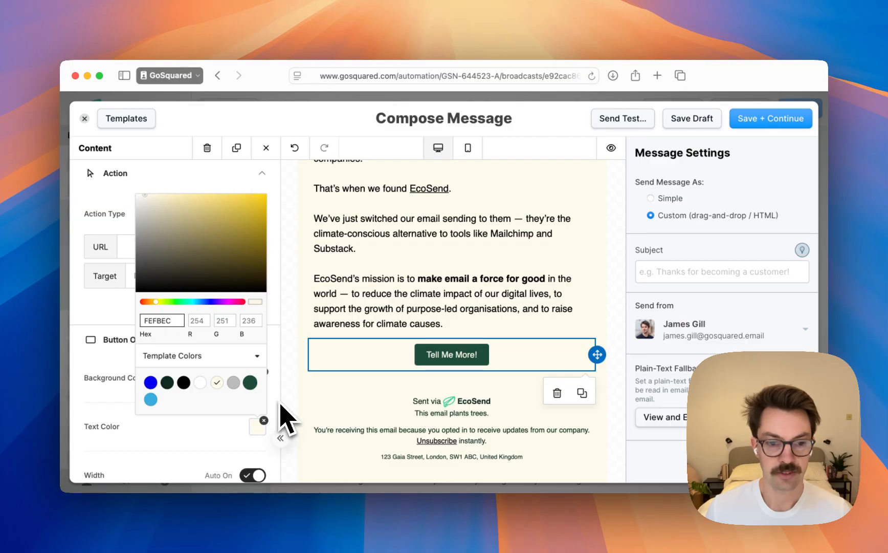
click(472, 357)
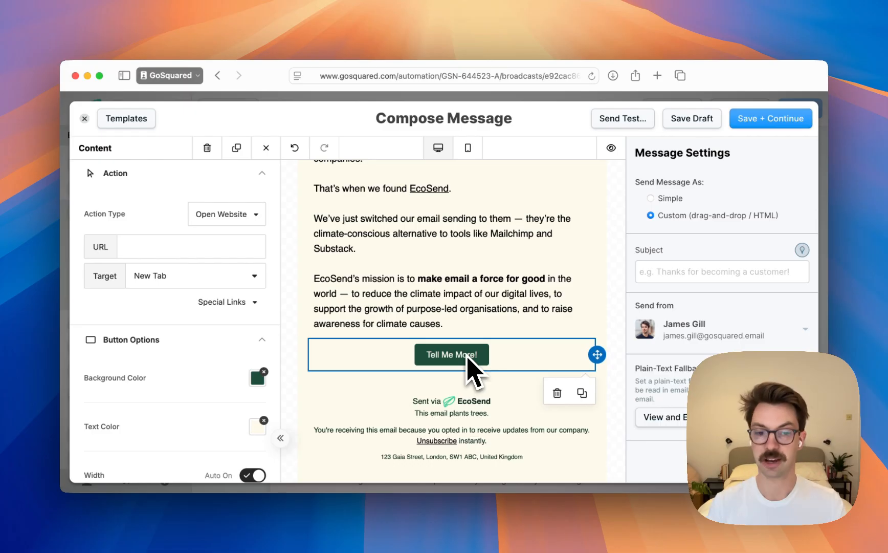
Set the button label's font weight to Bold and its font size to 16 px
scroll(154, 404, down, 2)
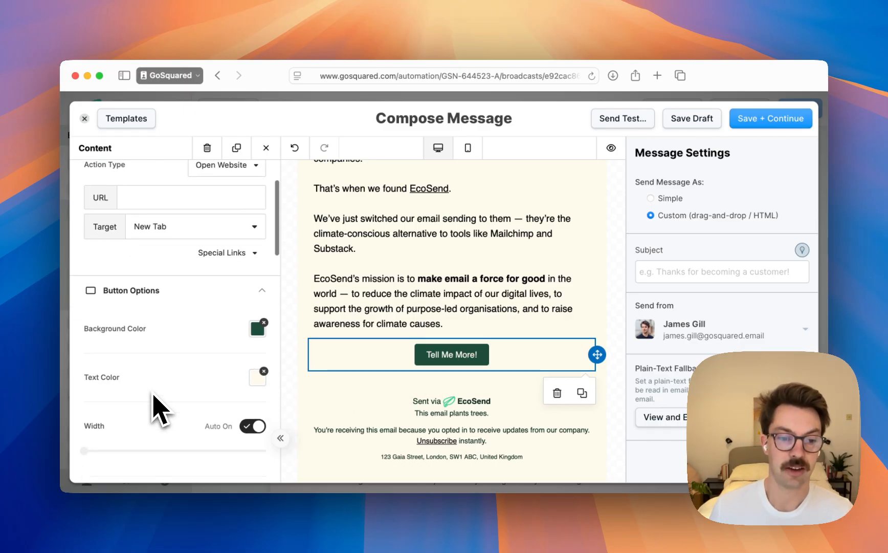
scroll(159, 410, down, 6)
scroll(234, 350, down, 3)
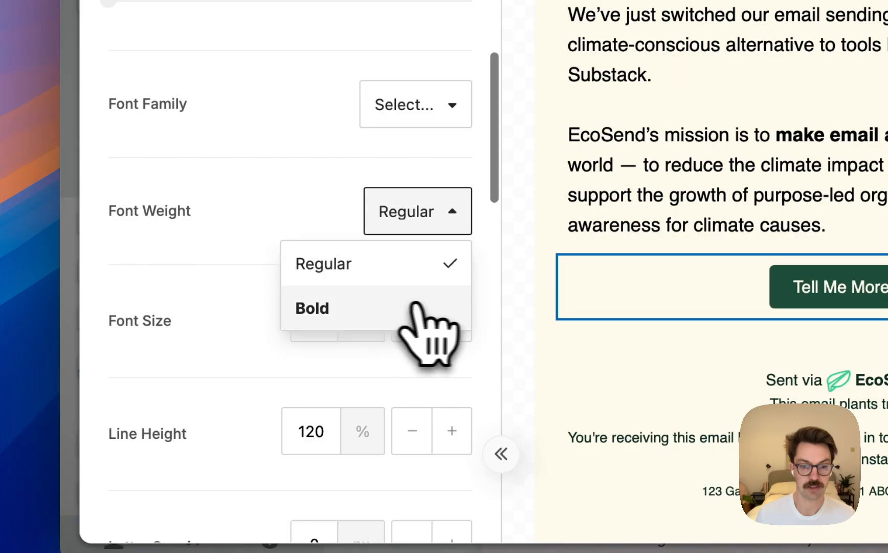
click(461, 320)
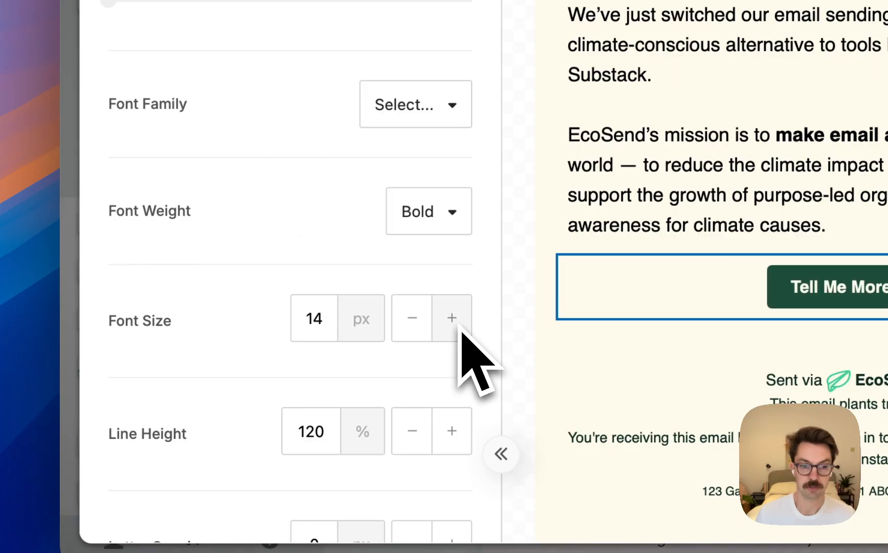
click(452, 317)
click(452, 318)
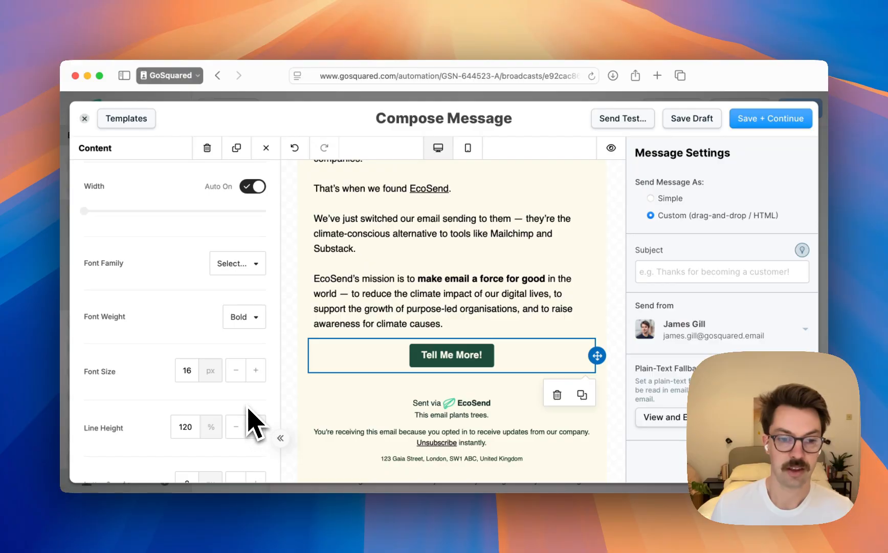
Set the button's top and bottom padding to 16 px
scroll(256, 417, down, 3)
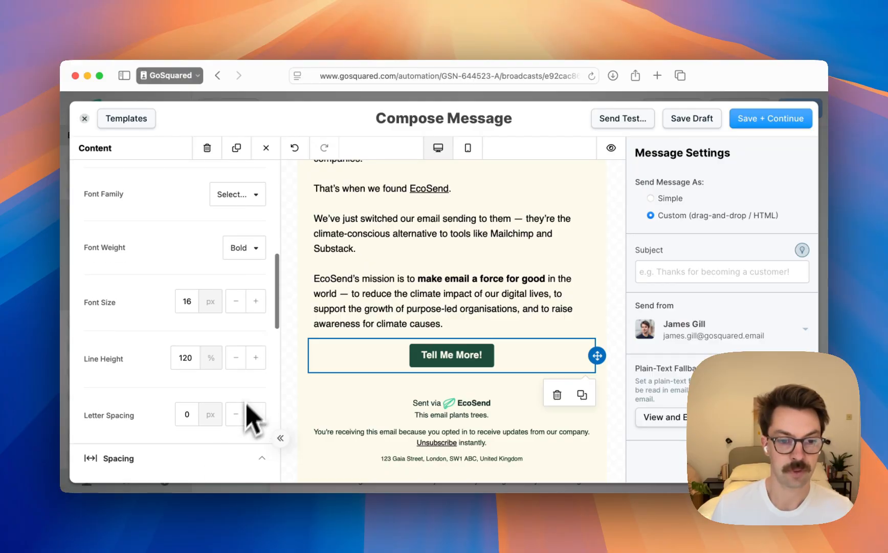
scroll(250, 417, down, 3)
scroll(224, 426, down, 3)
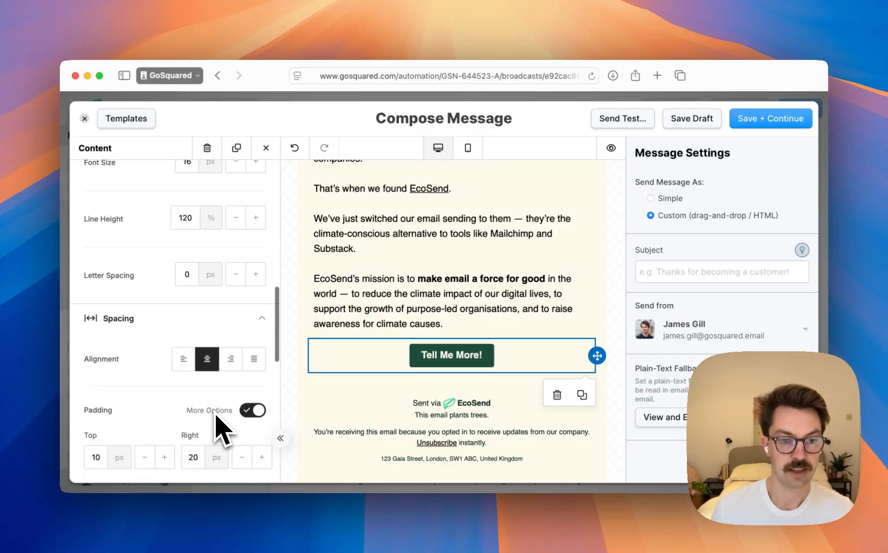
scroll(158, 380, down, 5)
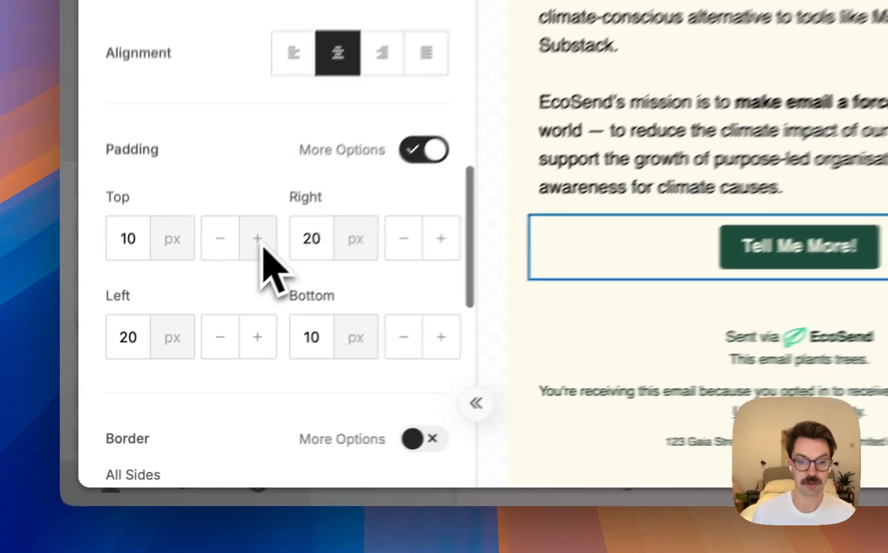
click(258, 239)
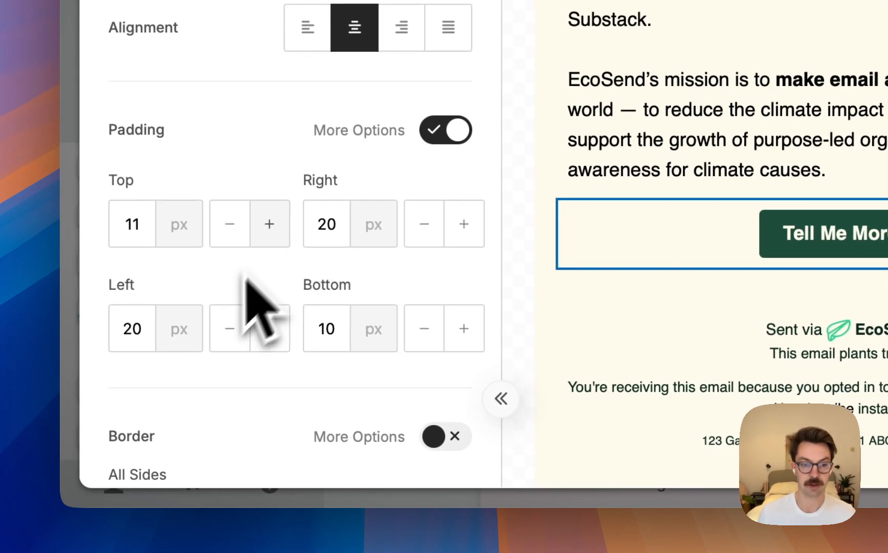
click(270, 229)
click(270, 231)
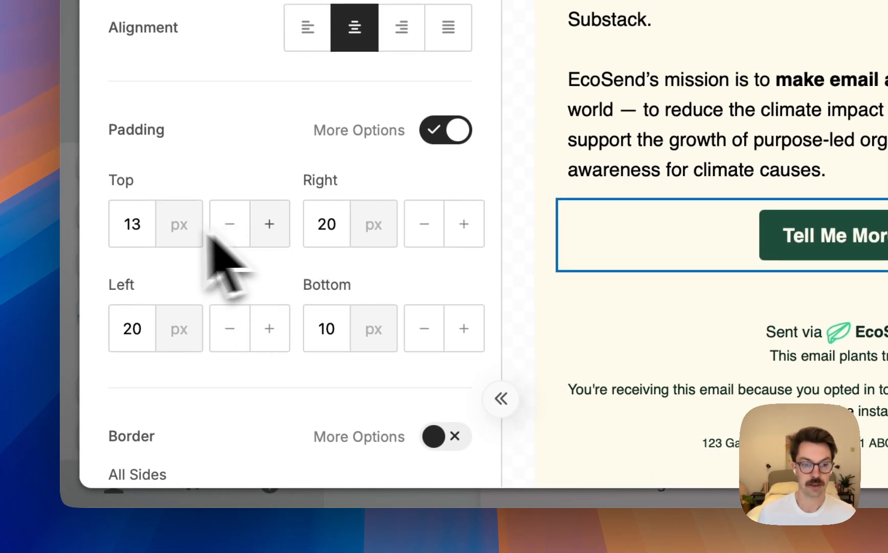
click(141, 228)
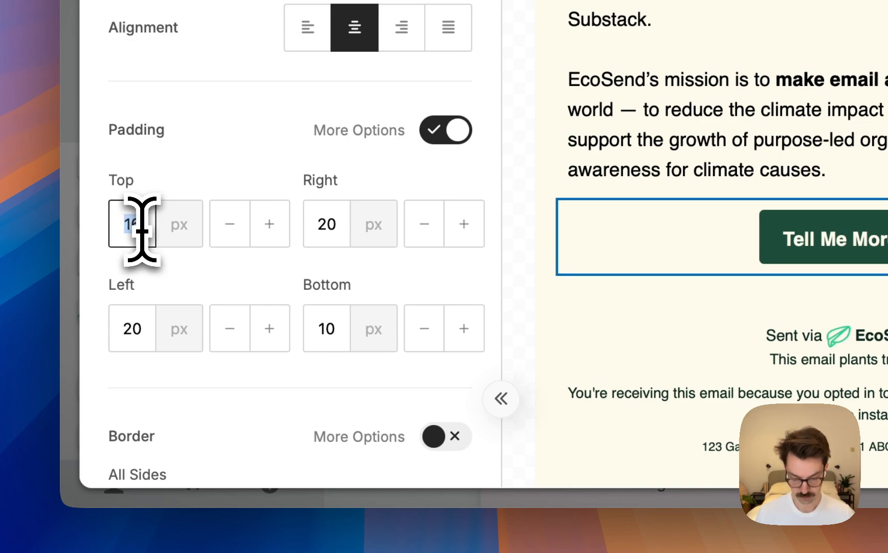
key(Up)
key(Up)
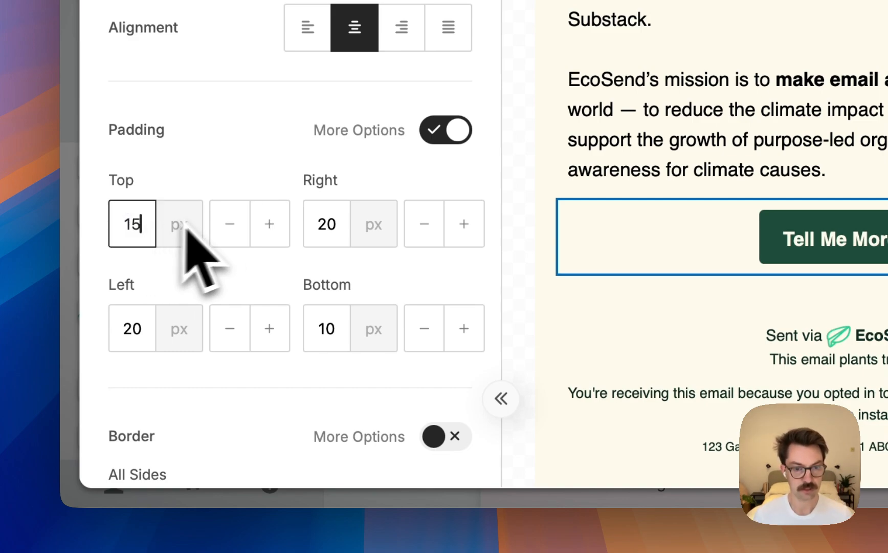
click(320, 323)
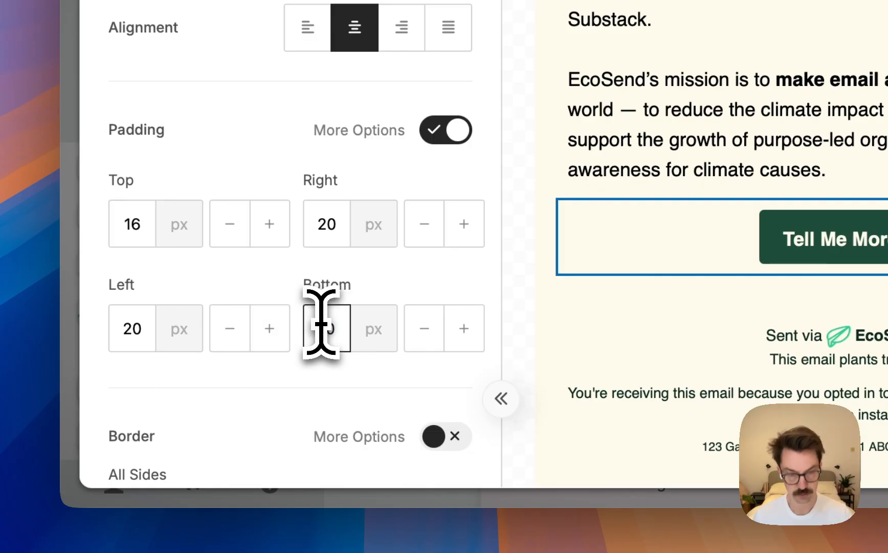
text(16)
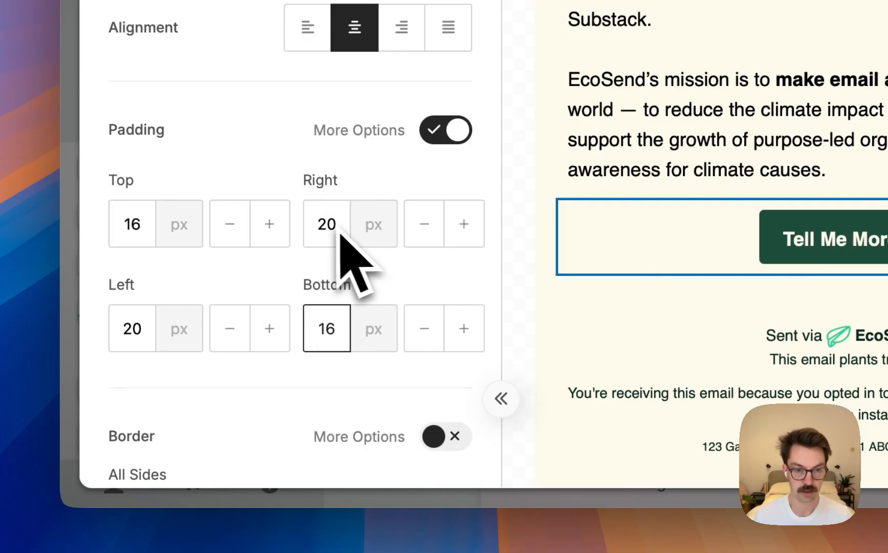
Set the button's right and left padding to 30 px
click(334, 232)
text(3)
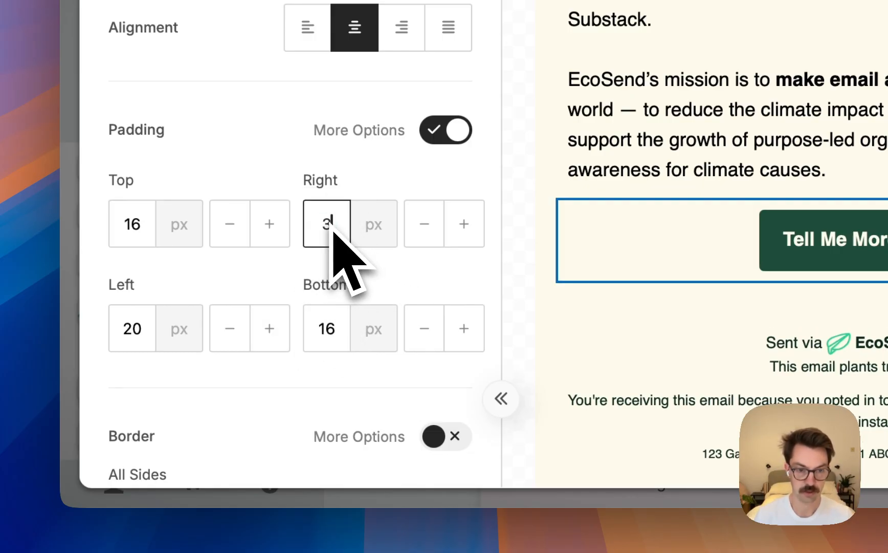
text(0)
click(126, 327)
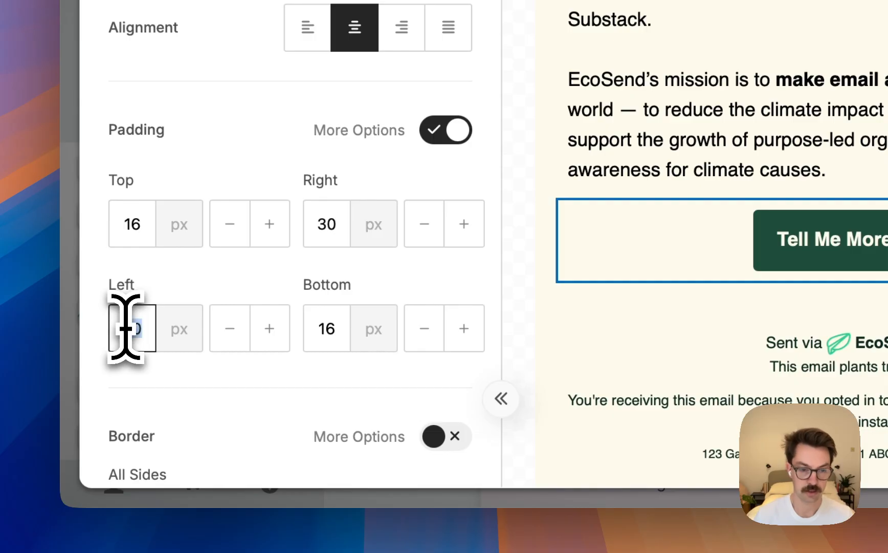
text(30)
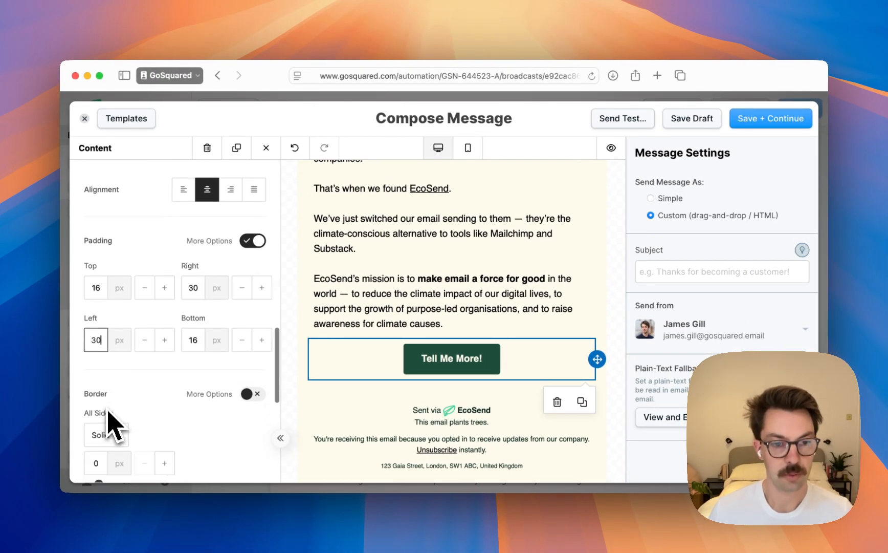
Round the Tell Me More! button's corners on all sides with a rounded border of 34 px
scroll(193, 426, down, 5)
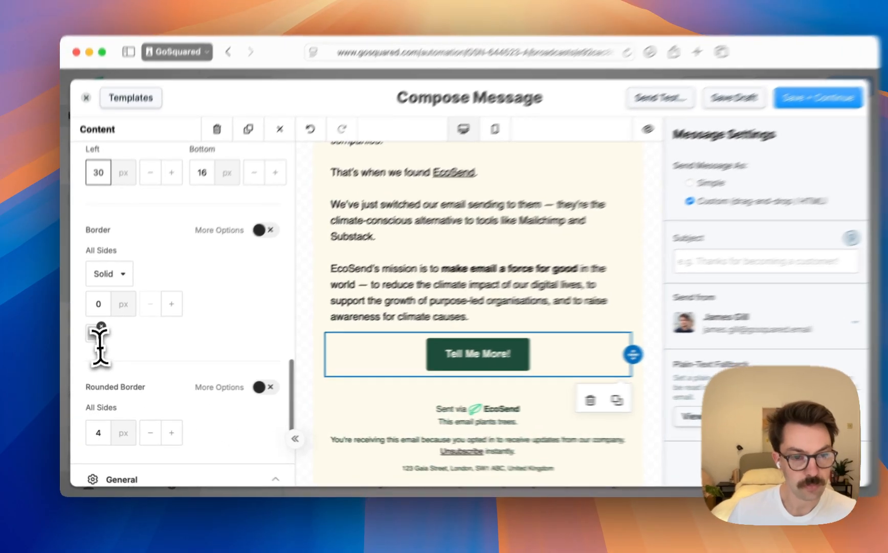
scroll(99, 340, down, 3)
click(190, 336)
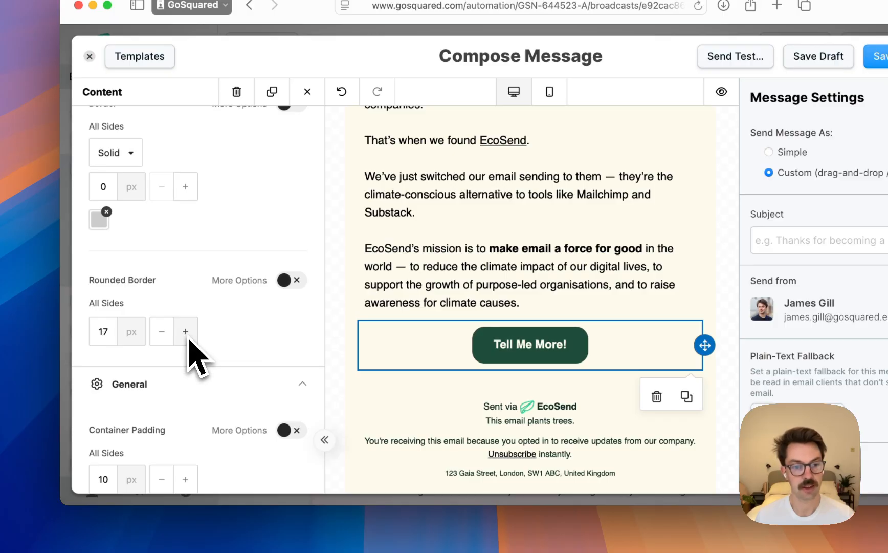
click(185, 331)
click(184, 340)
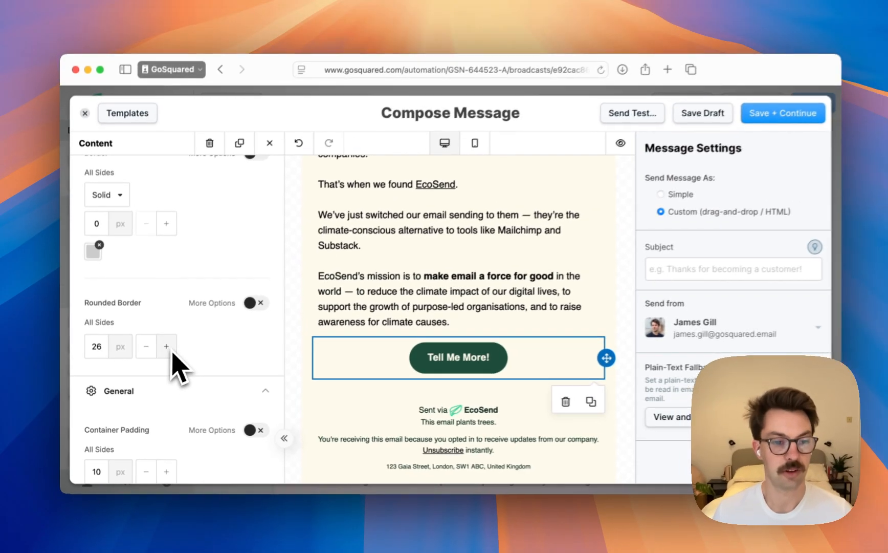
click(184, 338)
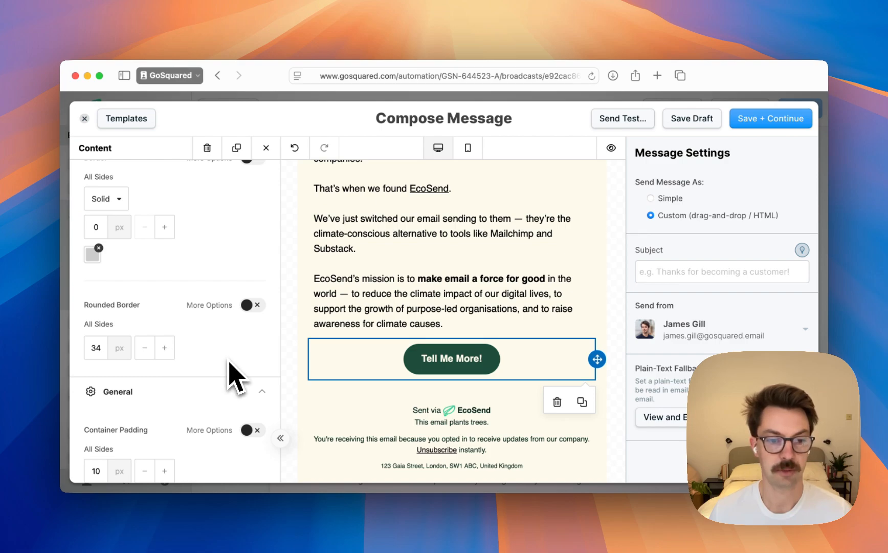
Set the Tell Me More! button's font family to Global Font
scroll(231, 377, down, 4)
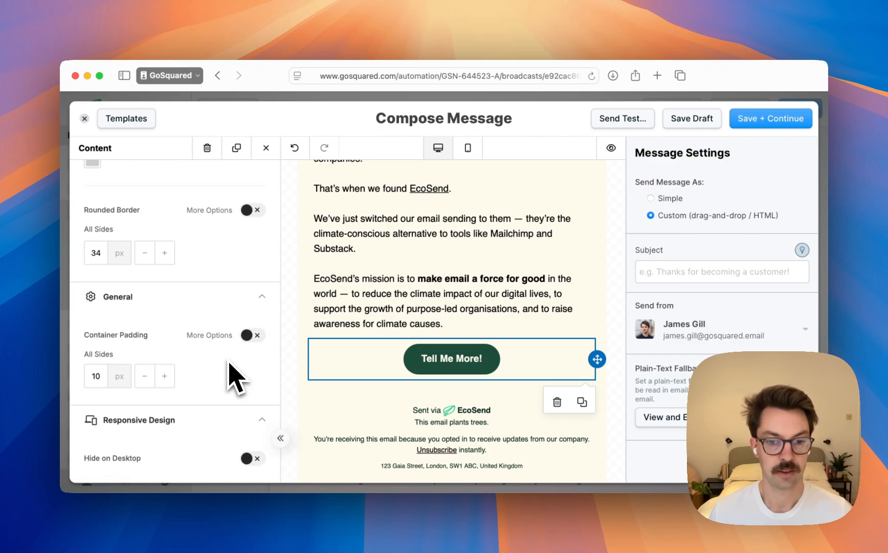
scroll(232, 377, up, 10)
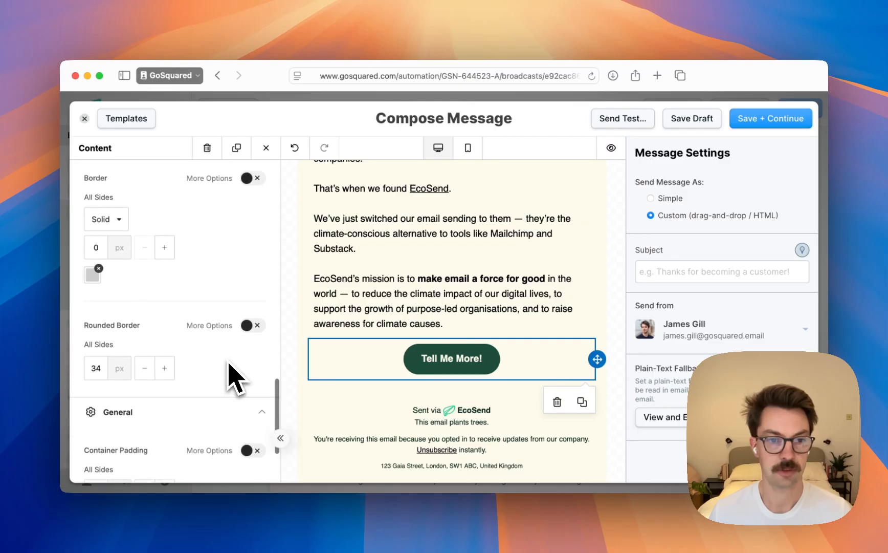
scroll(229, 364, up, 6)
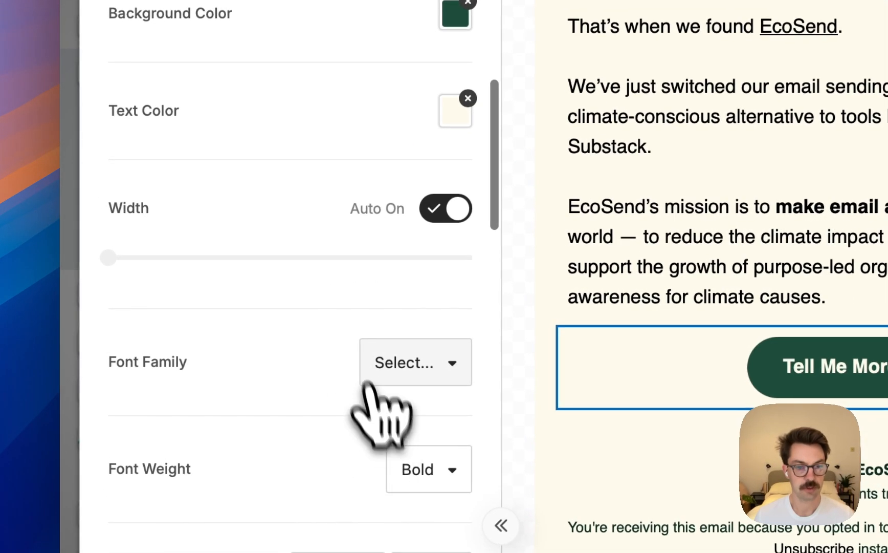
click(369, 381)
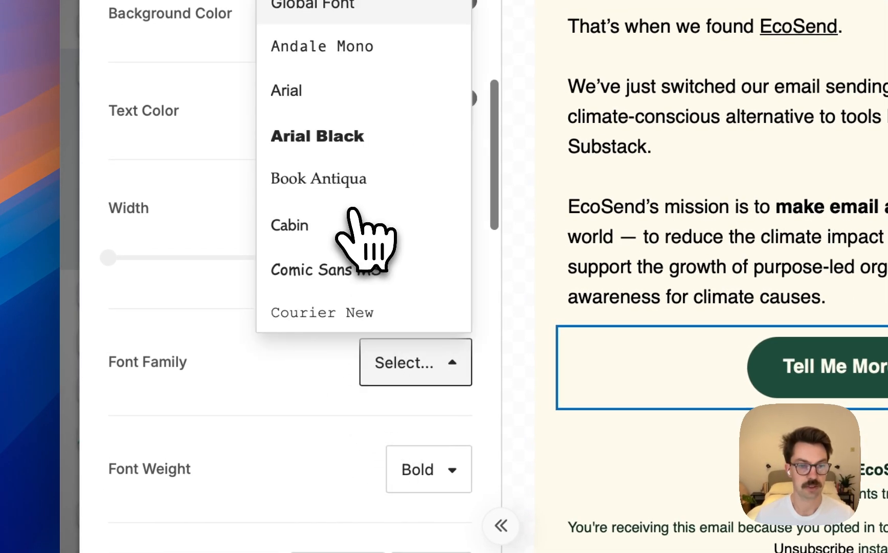
scroll(367, 76, down, 4)
scroll(353, 21, up, 4)
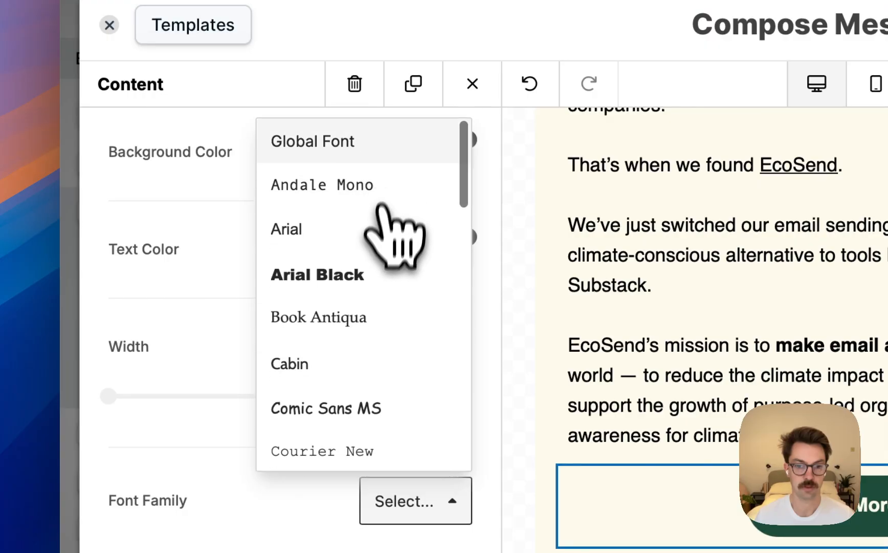
click(239, 458)
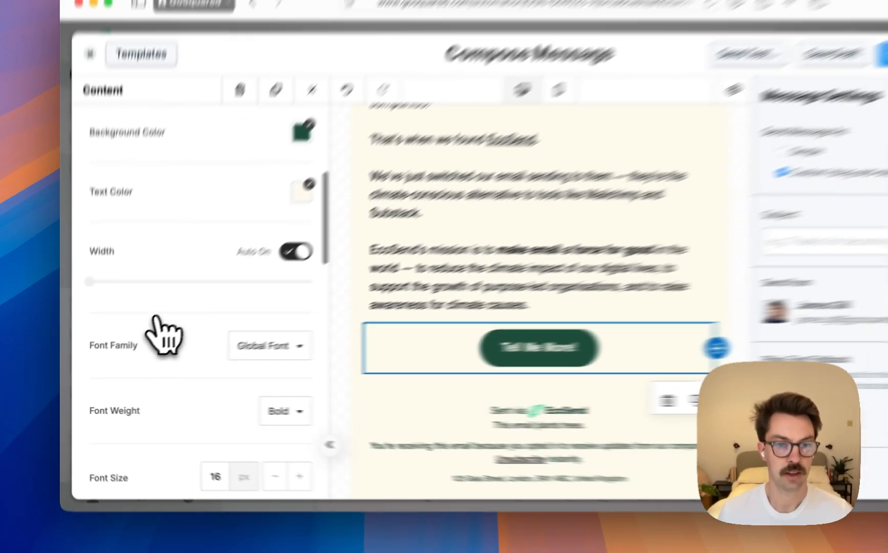
scroll(225, 287, up, 5)
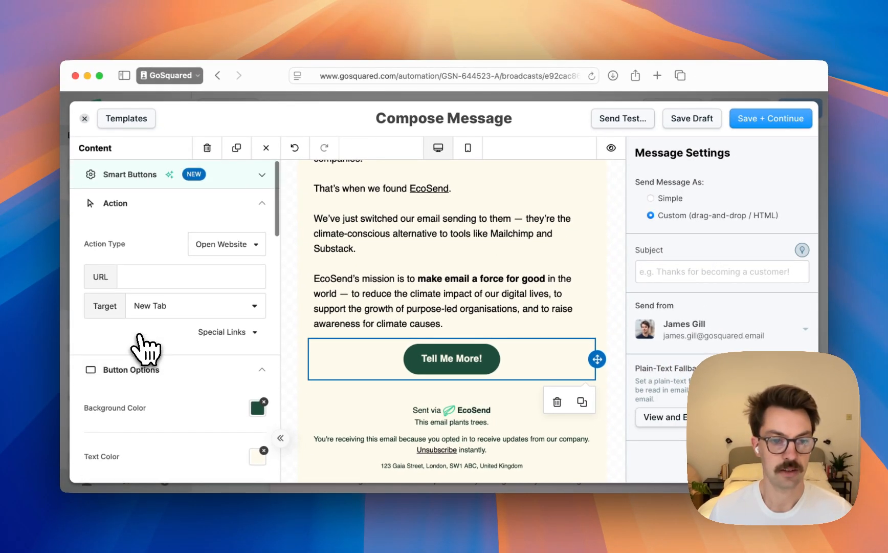
scroll(148, 356, down, 3)
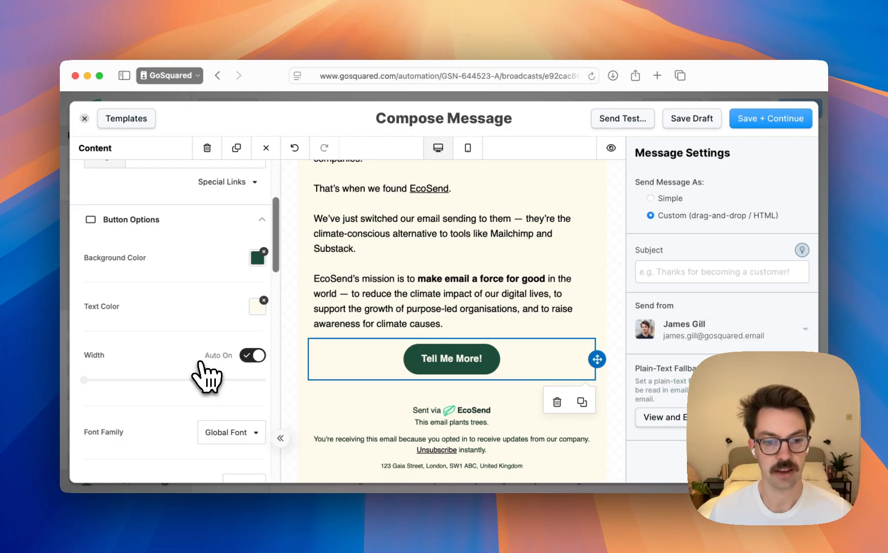
scroll(207, 376, down, 5)
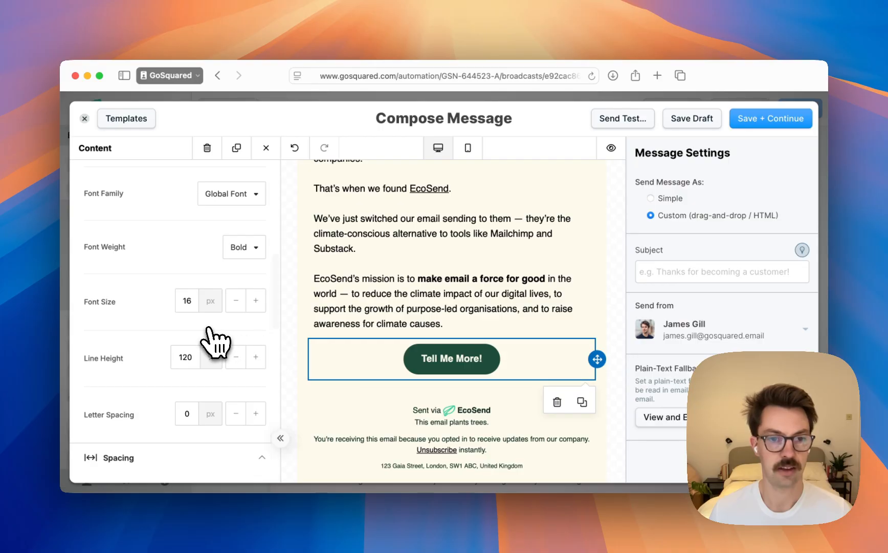
scroll(389, 340, up, 5)
scroll(215, 344, up, 8)
scroll(451, 374, down, 6)
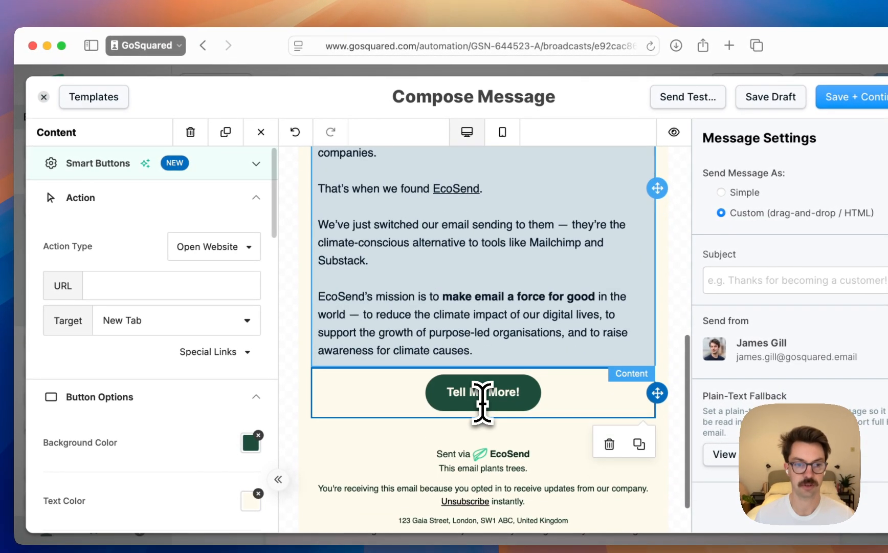
Select the Tell Me More! button and save the message as a draft
click(535, 393)
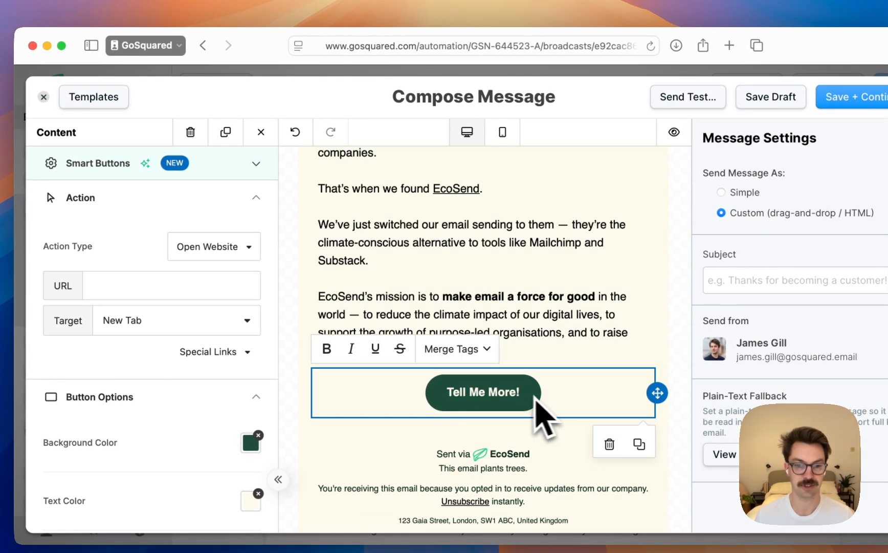
click(204, 289)
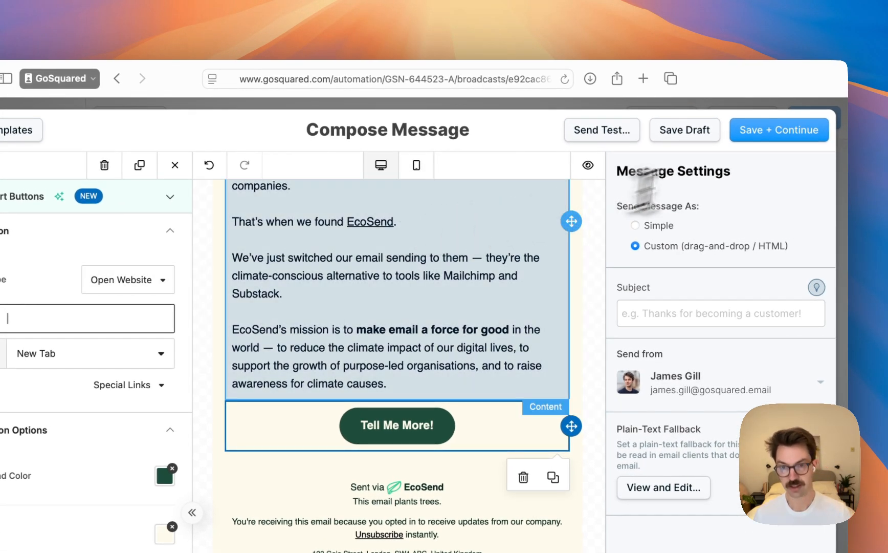
click(688, 131)
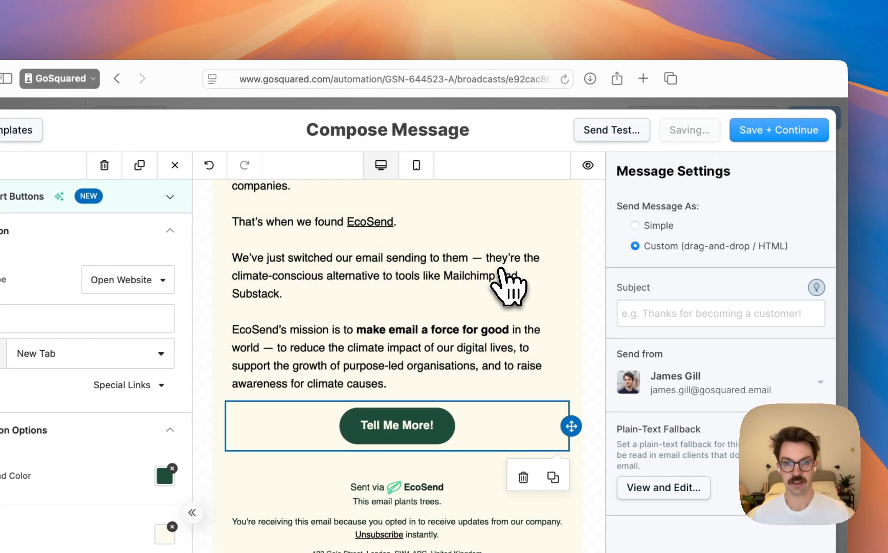
key(super+t)
text(ecosend.io)
key(Return)
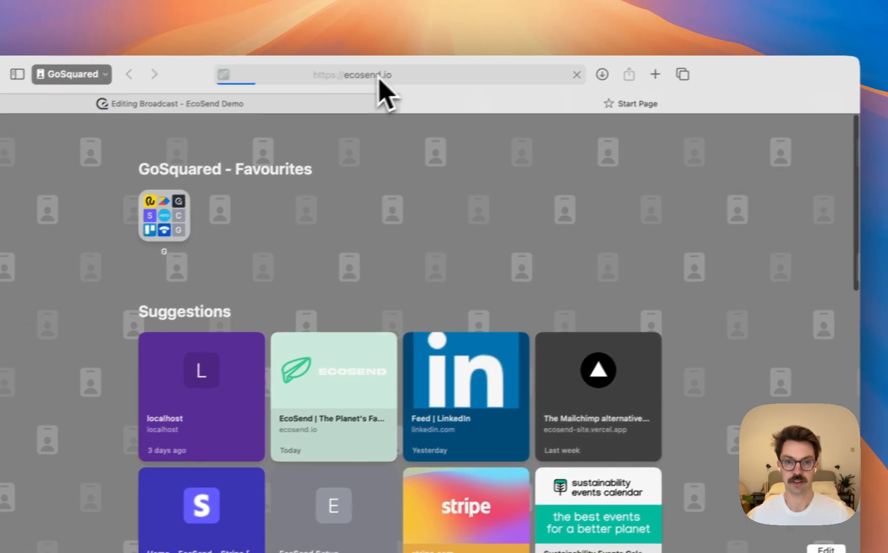
key(super+l)
key(super+c)
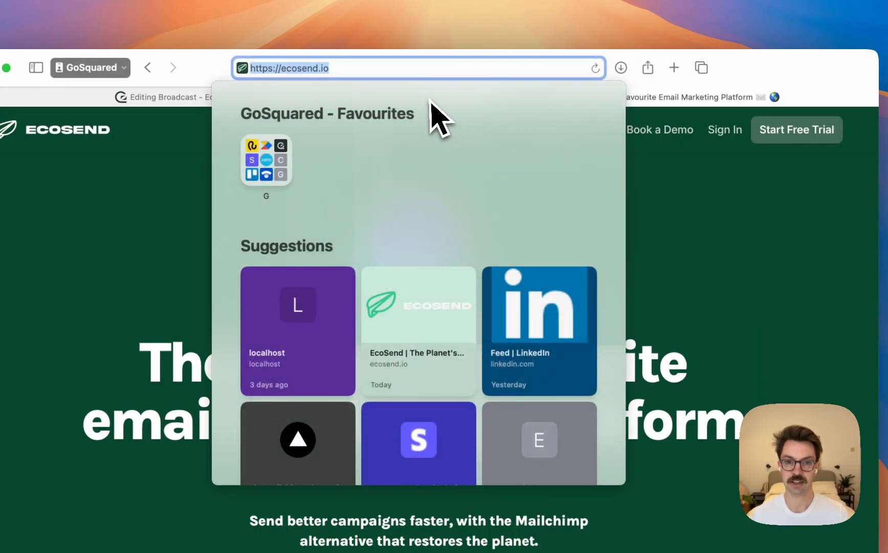
key(Escape)
key(Escape)
key(super+w)
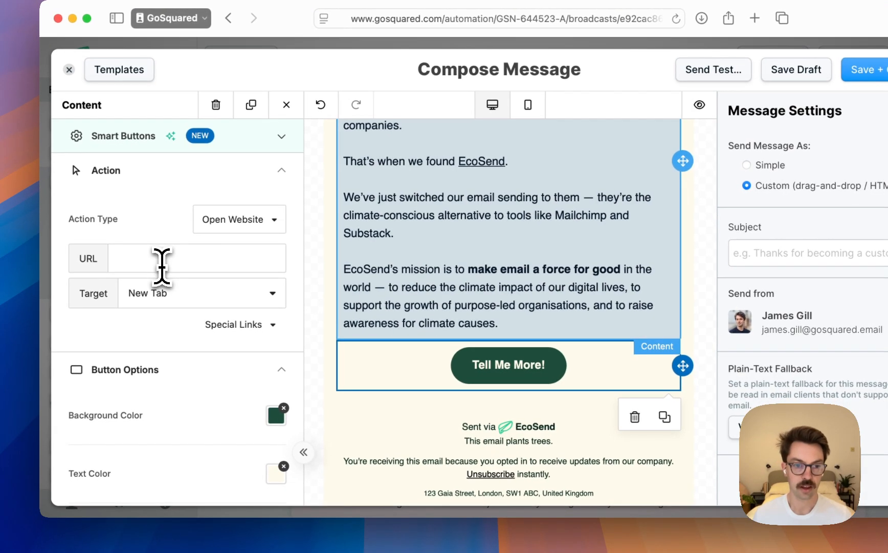
click(161, 262)
key(super+v)
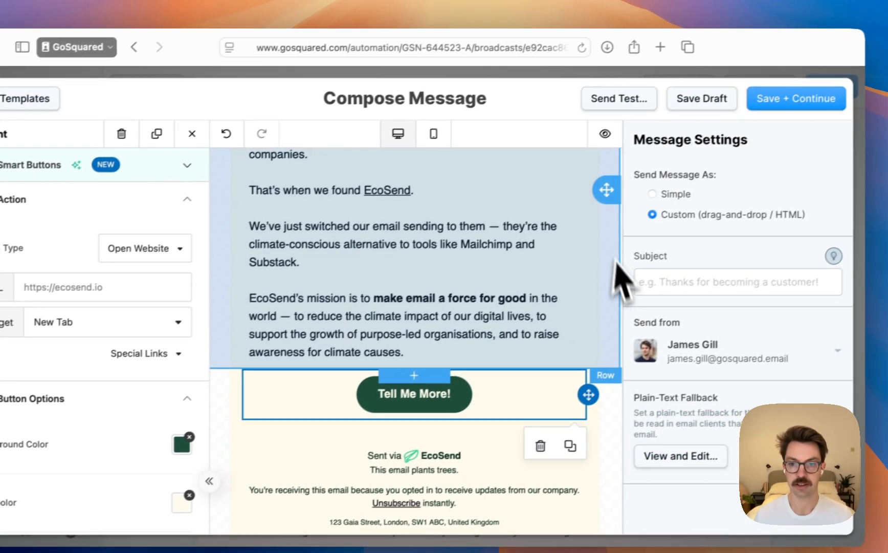
click(708, 229)
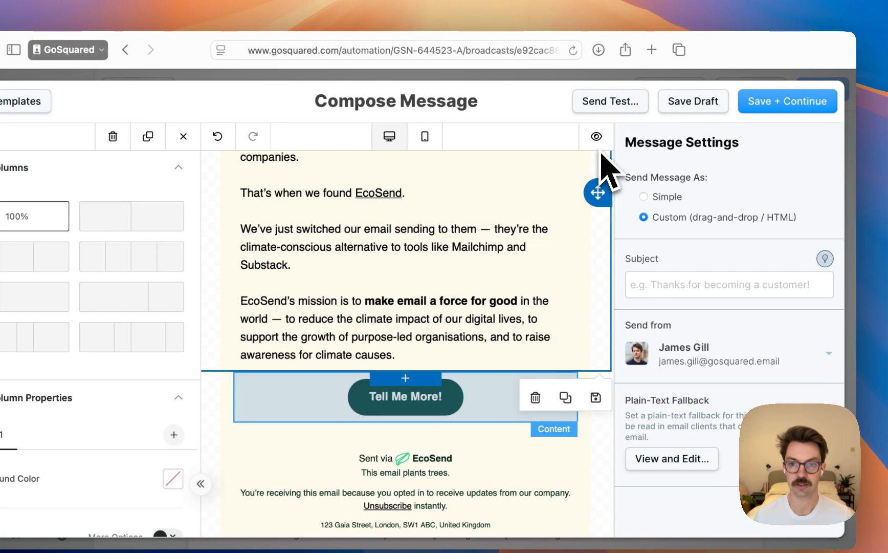
Preview the email at the 1280px desktop width and check it from the logo down to the call-to-action button
click(597, 136)
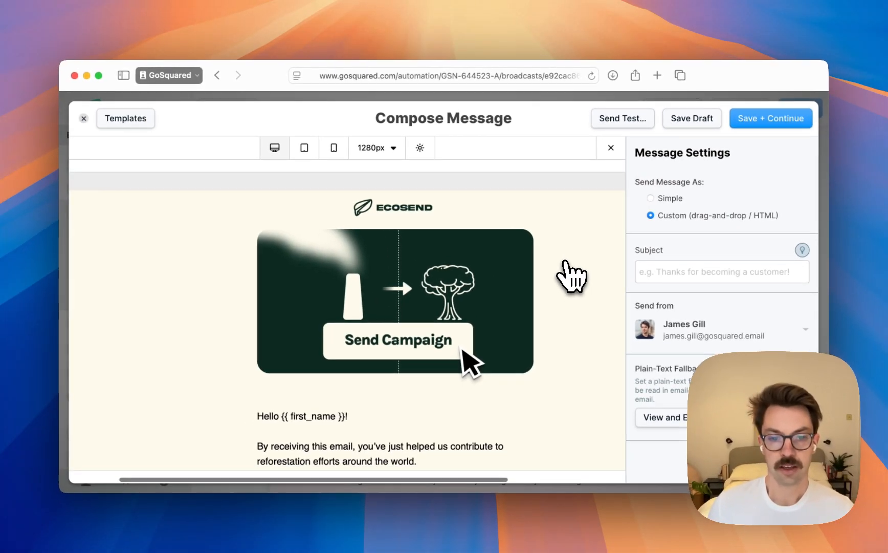
scroll(540, 275, down, 5)
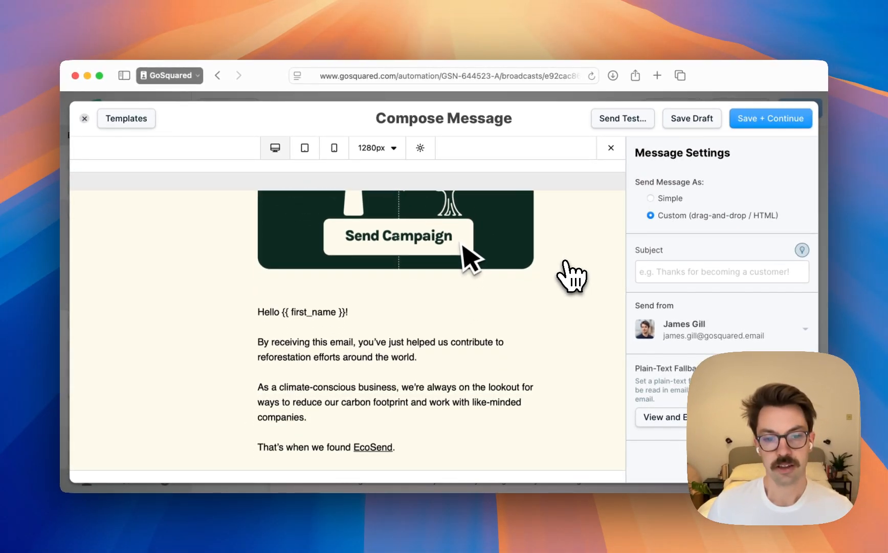
scroll(570, 277, down, 3)
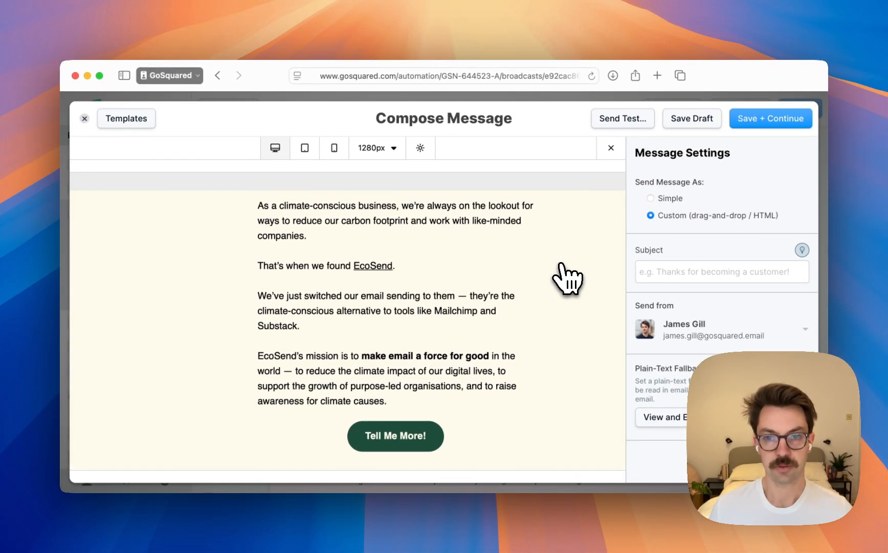
scroll(567, 279, up, 10)
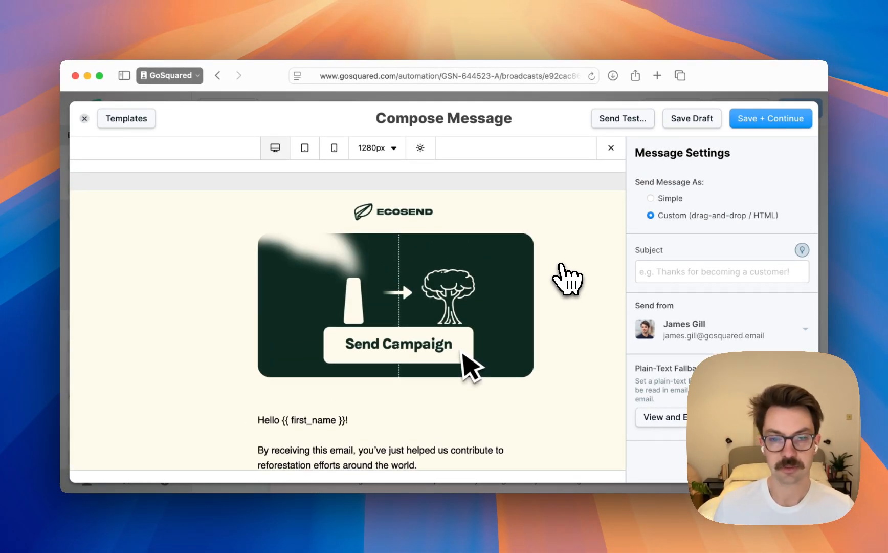
scroll(567, 279, down, 10)
scroll(567, 279, up, 2)
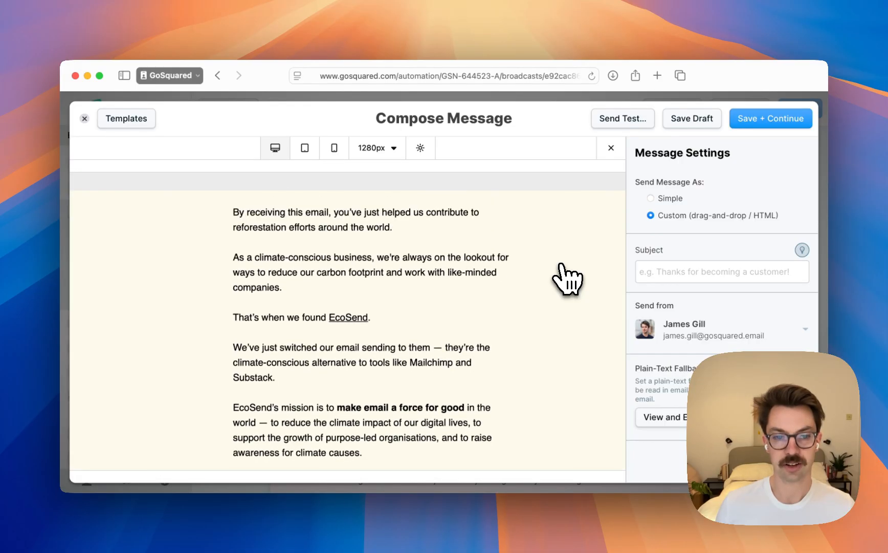
scroll(567, 278, up, 5)
scroll(567, 279, down, 6)
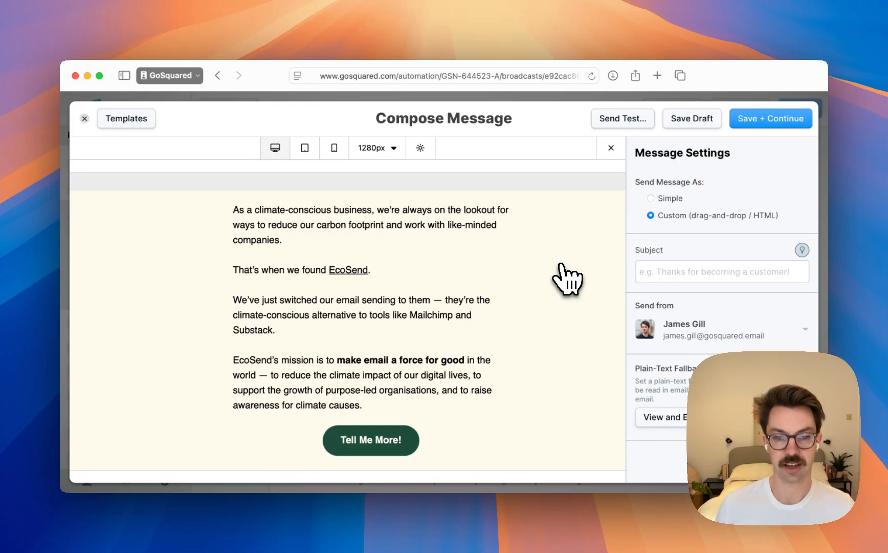
scroll(567, 279, down, 1)
scroll(567, 279, up, 6)
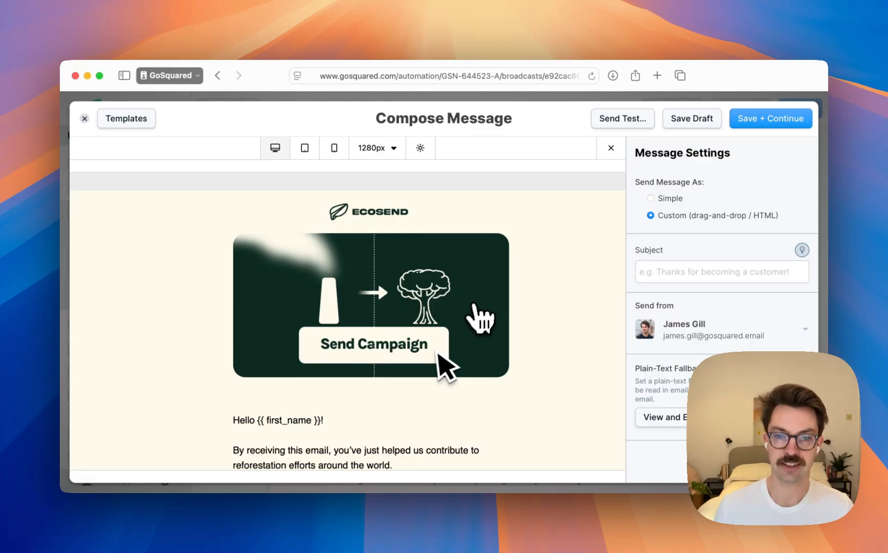
scroll(461, 333, down, 6)
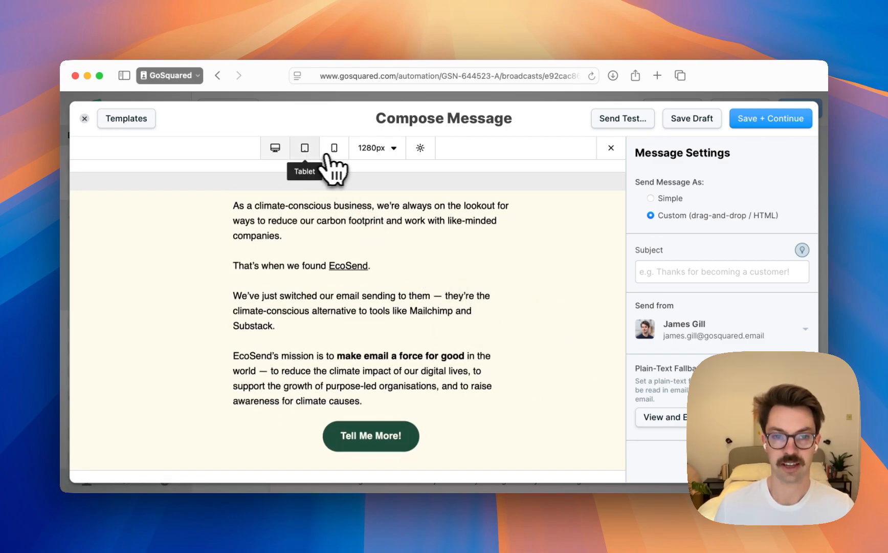
Check the email's responsive layout in the 360px mobile preview
click(307, 150)
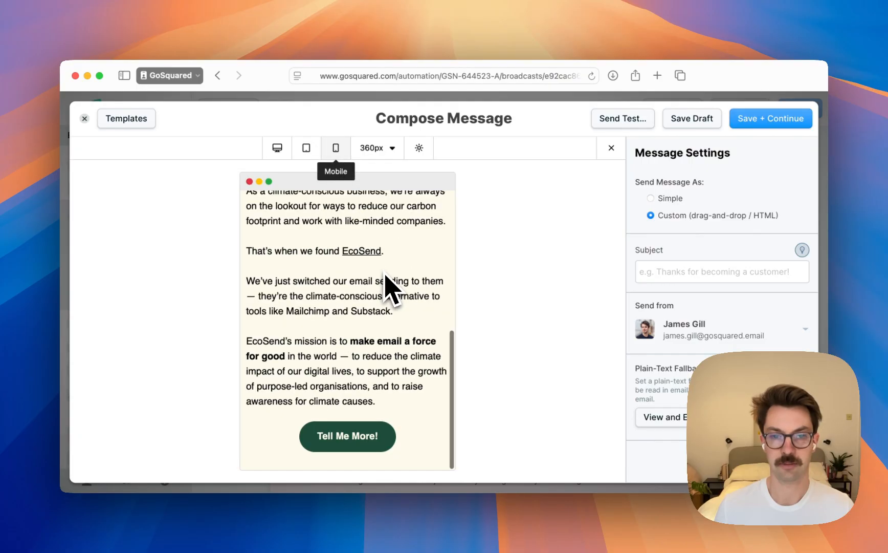
scroll(383, 271, up, 6)
scroll(382, 271, down, 5)
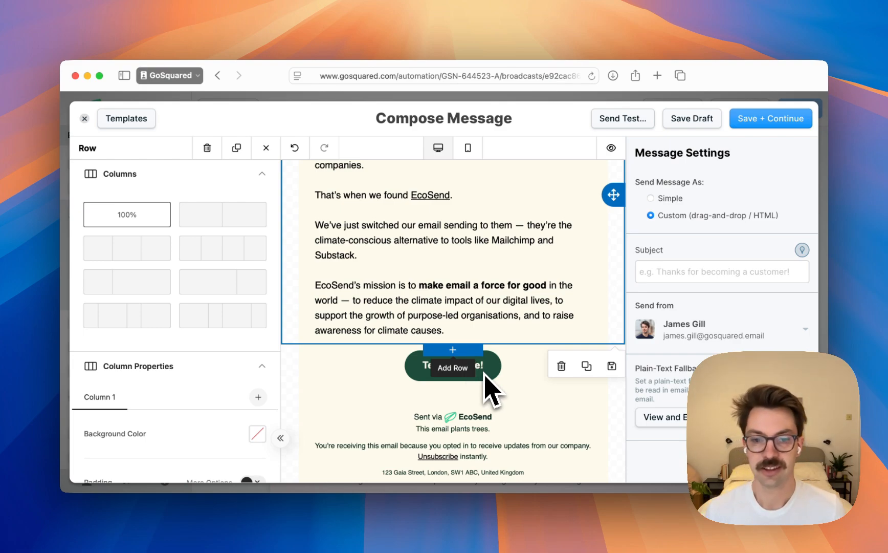
Deselect the body text row in the email editor
scroll(481, 383, down, 2)
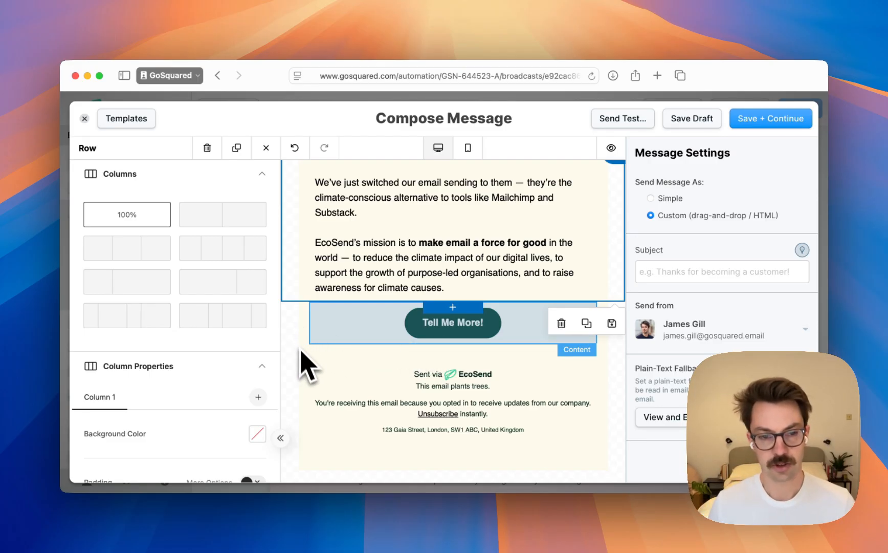
scroll(322, 325, up, 10)
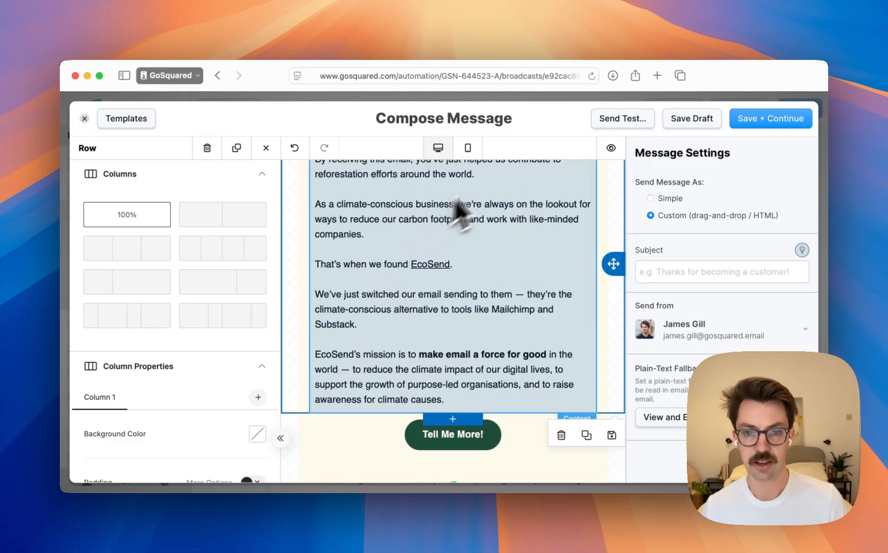
click(502, 169)
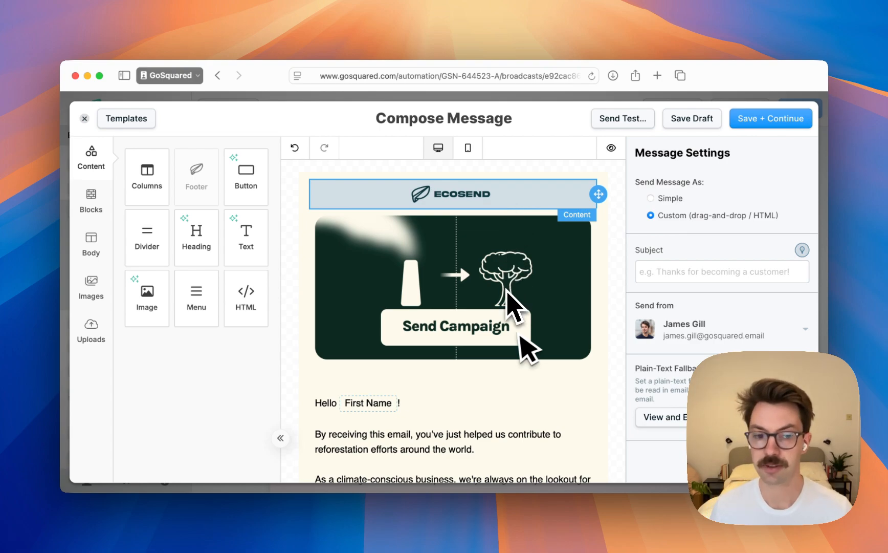
Review the email's content from the logo and illustration down to the footer
scroll(504, 296, down, 4)
scroll(506, 302, down, 4)
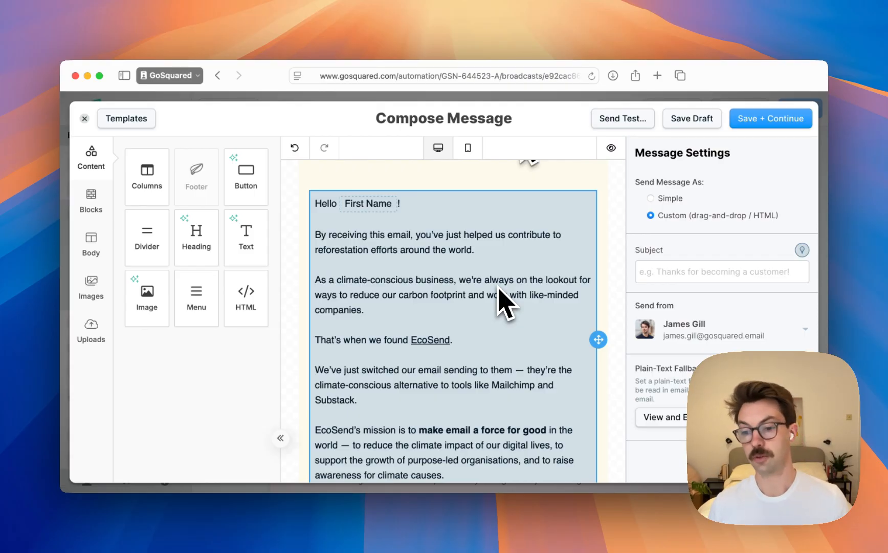
scroll(496, 290, down, 7)
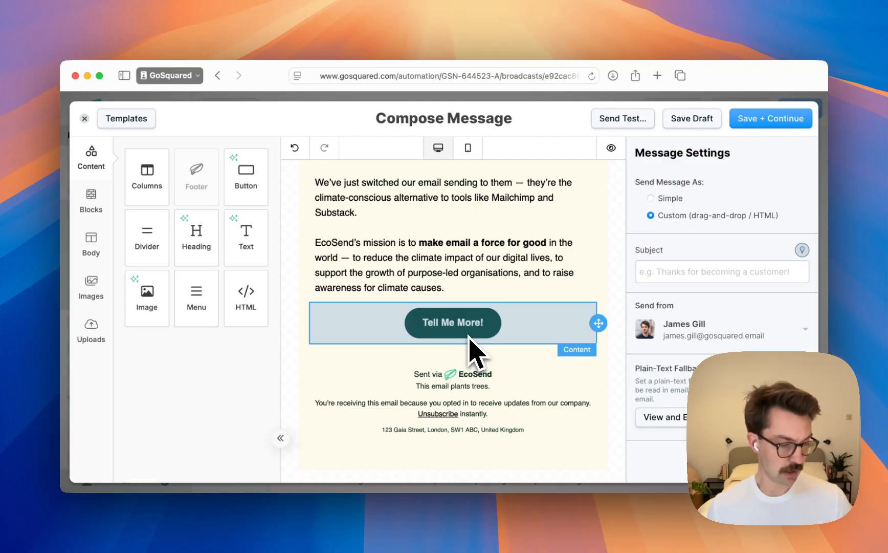
scroll(468, 336, up, 10)
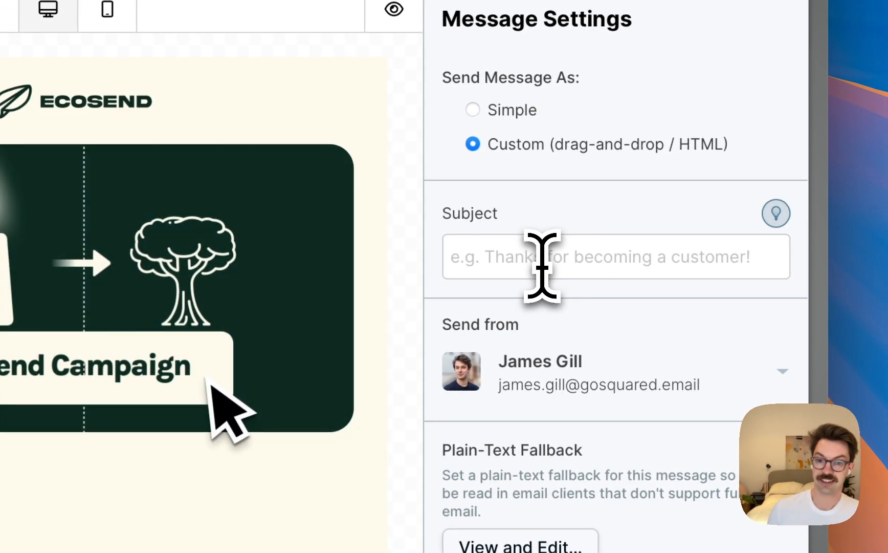
Show where the message's subject line and the email's preheader text are entered
click(685, 276)
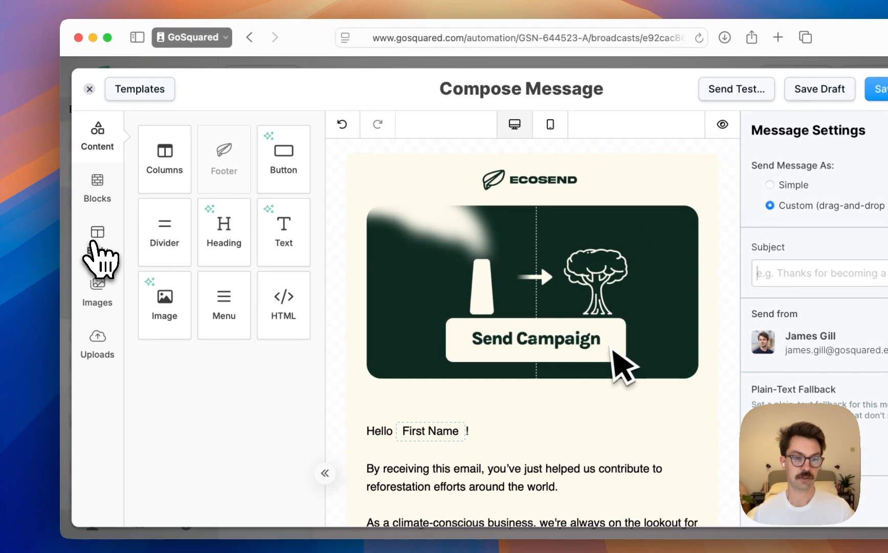
click(94, 241)
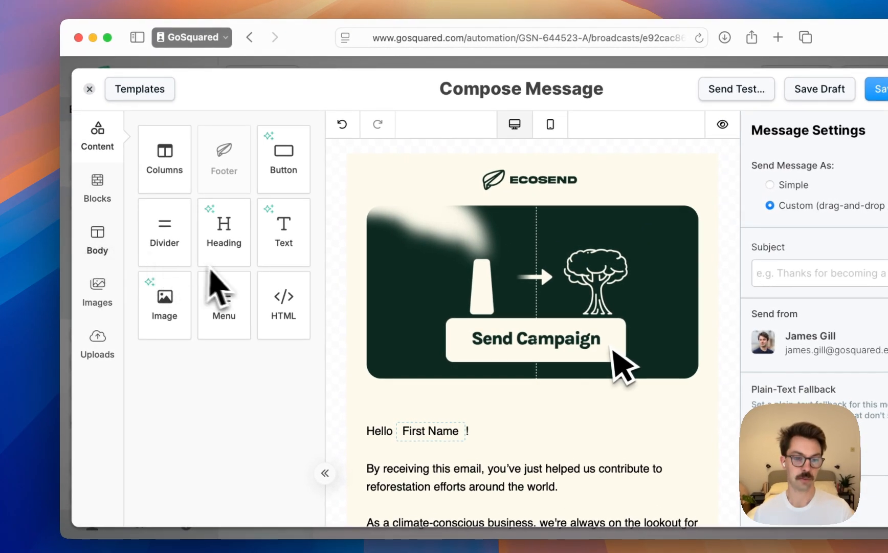
scroll(230, 287, down, 6)
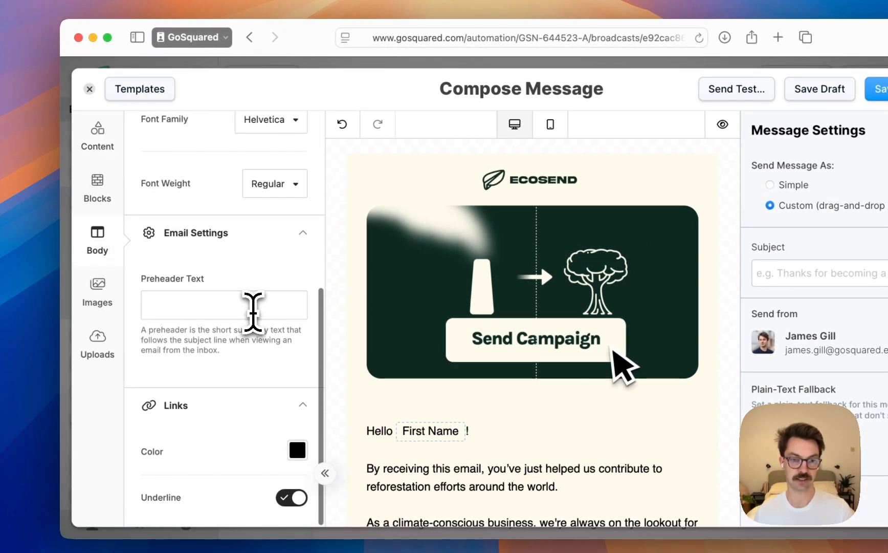
click(217, 304)
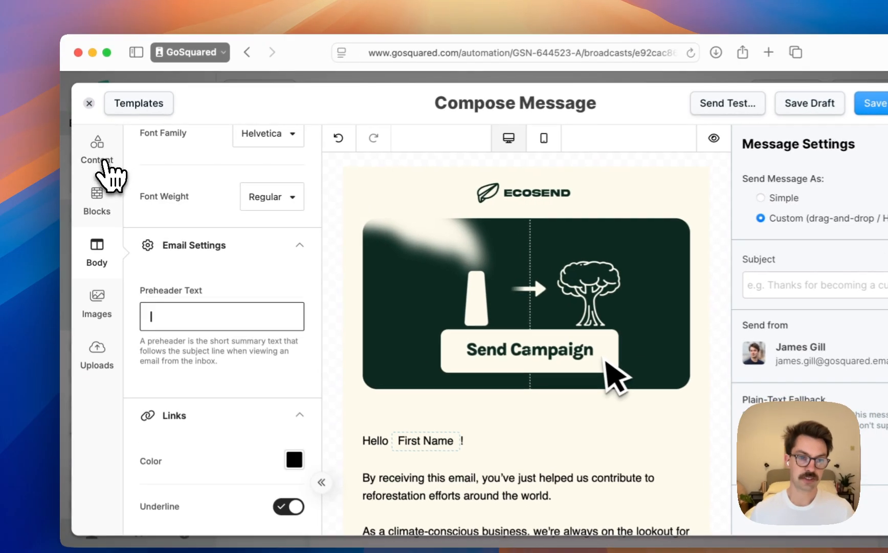
Insert the white social block with LinkedIn, X and mail icons between the Tell Me More! button and the footer
click(93, 161)
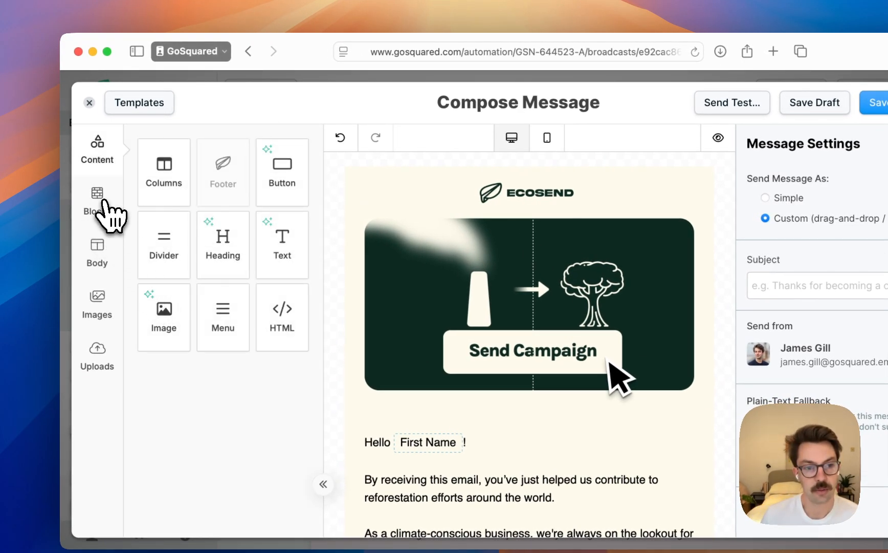
click(98, 199)
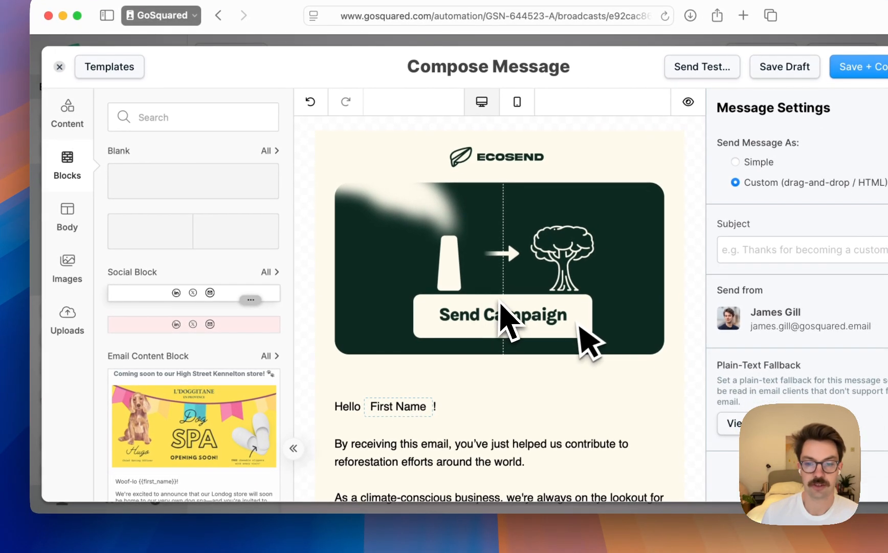
scroll(530, 338, down, 1)
drag(212, 276, 419, 358)
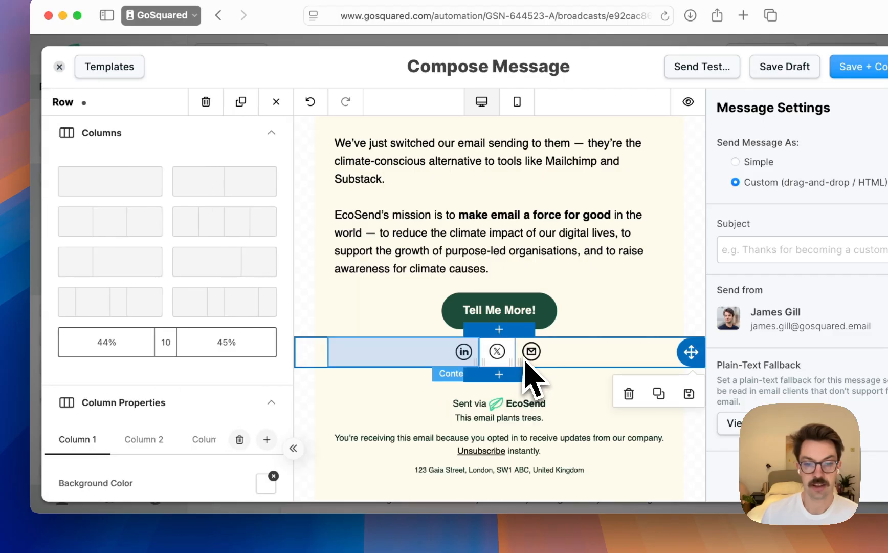
Examine the LinkedIn icon's image settings, including its width, alignment, alternate text and link action
click(477, 358)
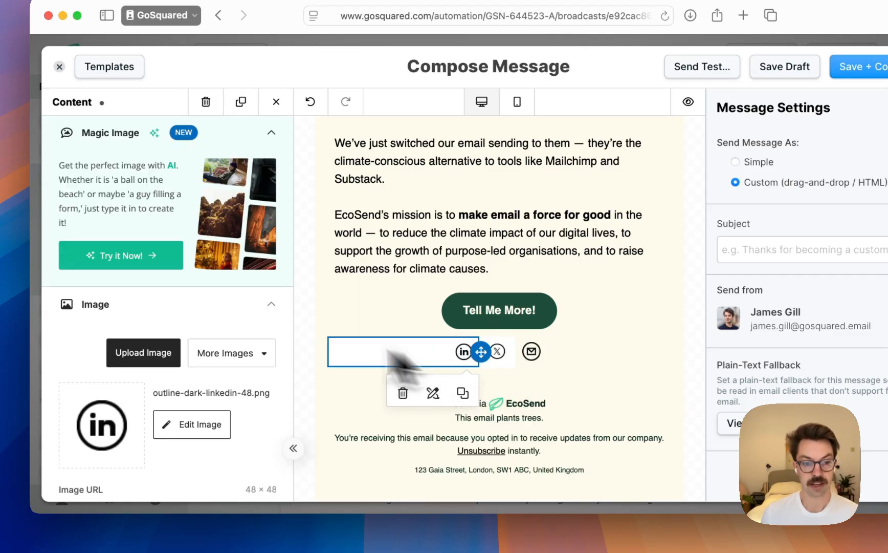
scroll(208, 335, down, 5)
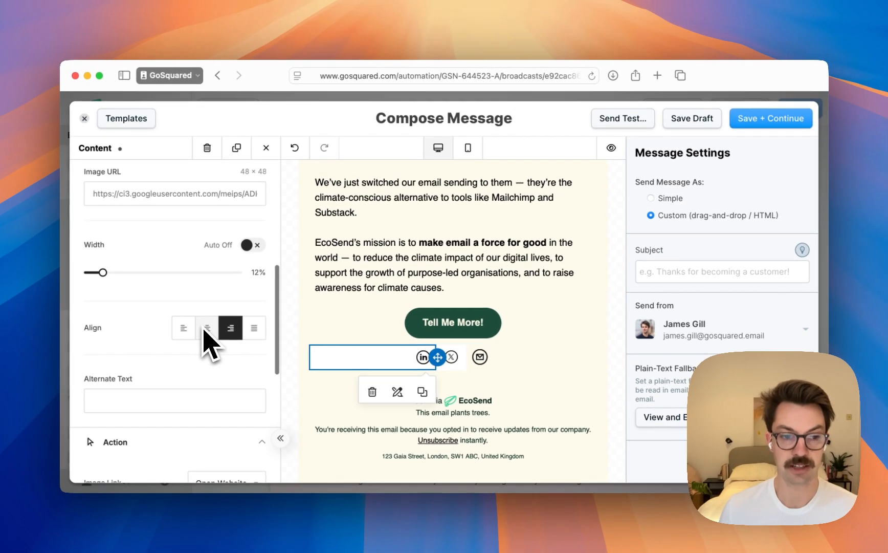
scroll(274, 426, down, 5)
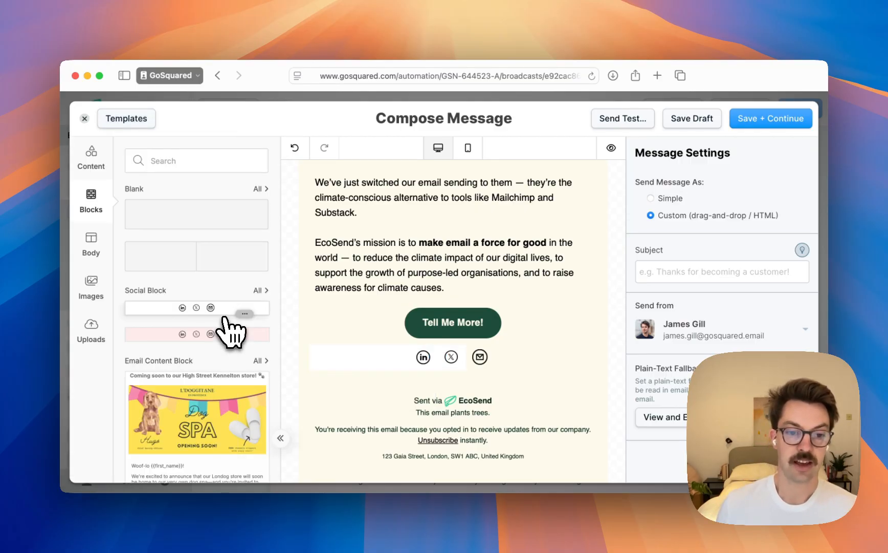
Browse the saved content blocks, from the social blocks down to the CTA and Earth Day Header blocks
scroll(225, 322, down, 10)
scroll(228, 333, up, 3)
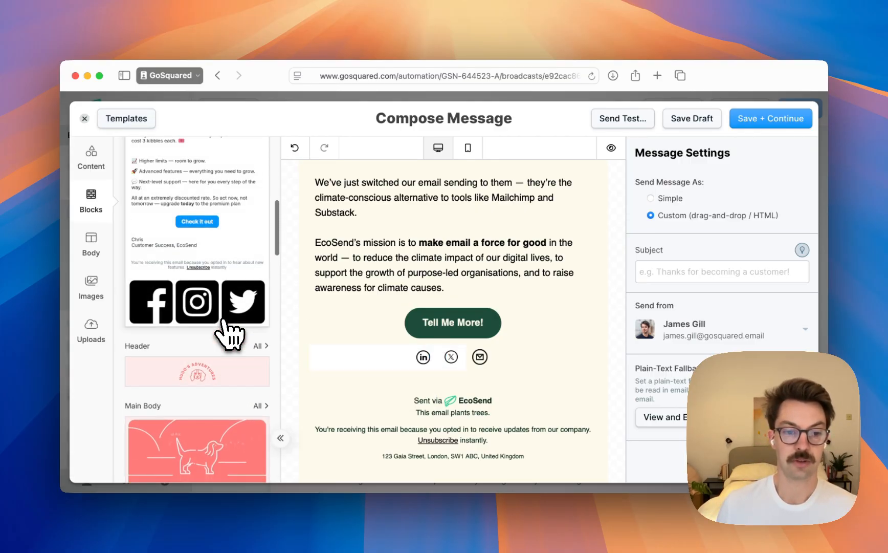
scroll(227, 333, down, 10)
scroll(228, 333, down, 10)
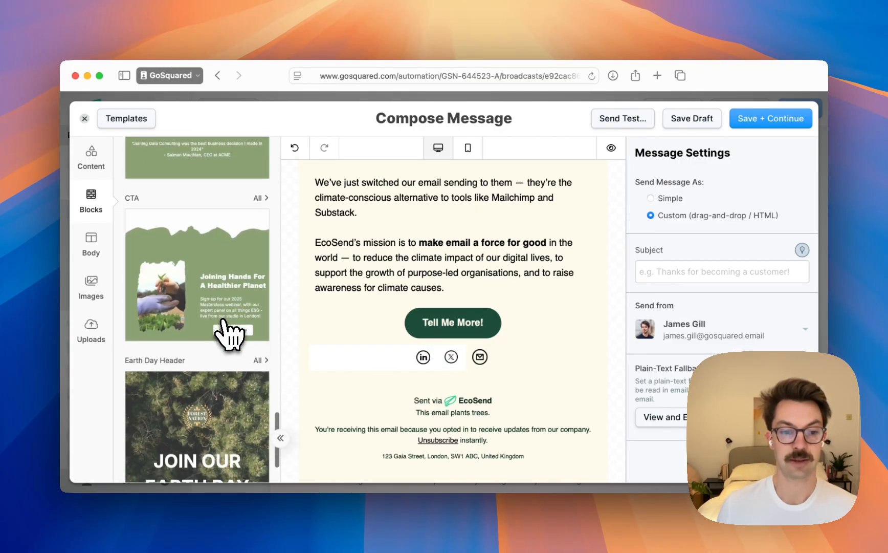
scroll(230, 330, up, 20)
scroll(236, 327, up, 2)
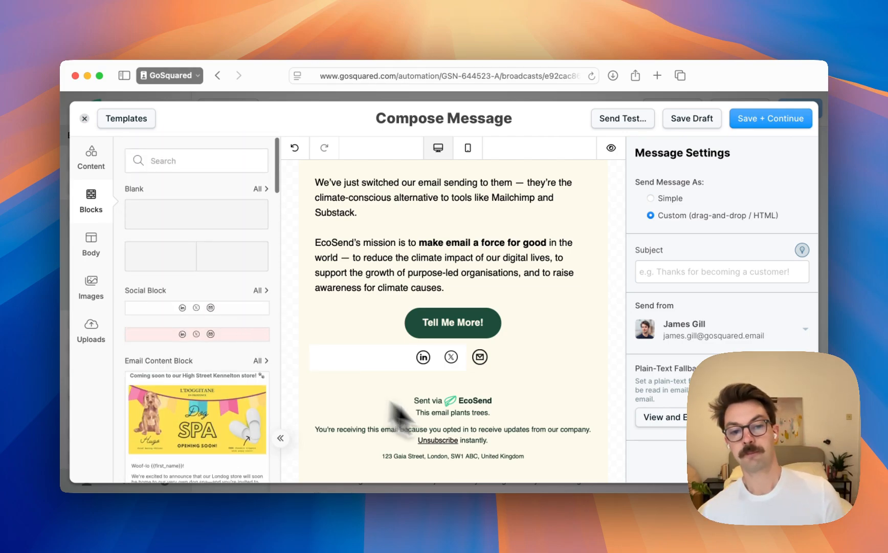
Examine the footer's settings for alignment, permission reminder, subscription text and business address
scroll(485, 426, down, 1)
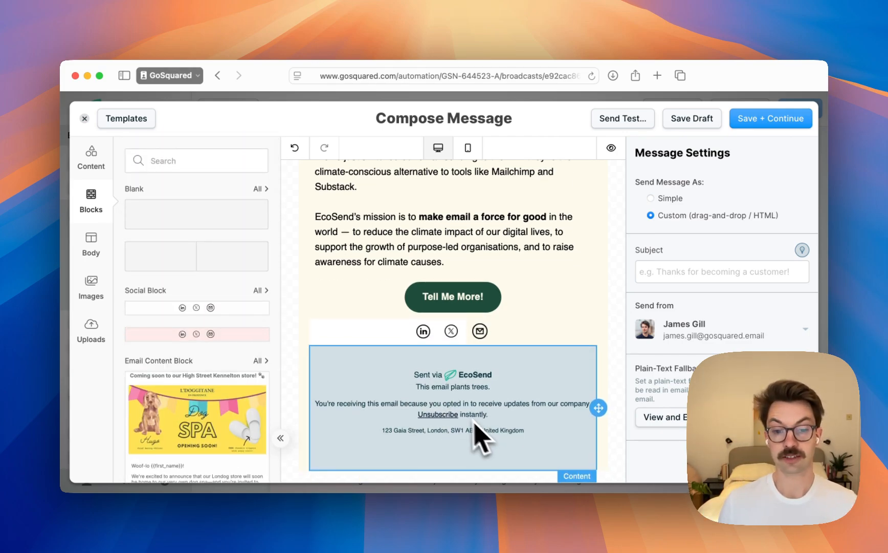
click(453, 413)
scroll(257, 383, down, 3)
scroll(222, 372, down, 5)
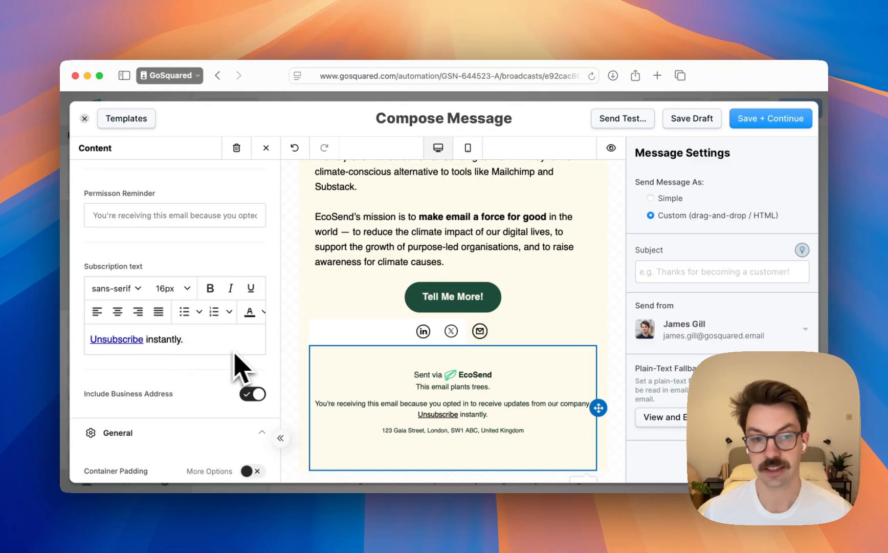
scroll(238, 359, up, 5)
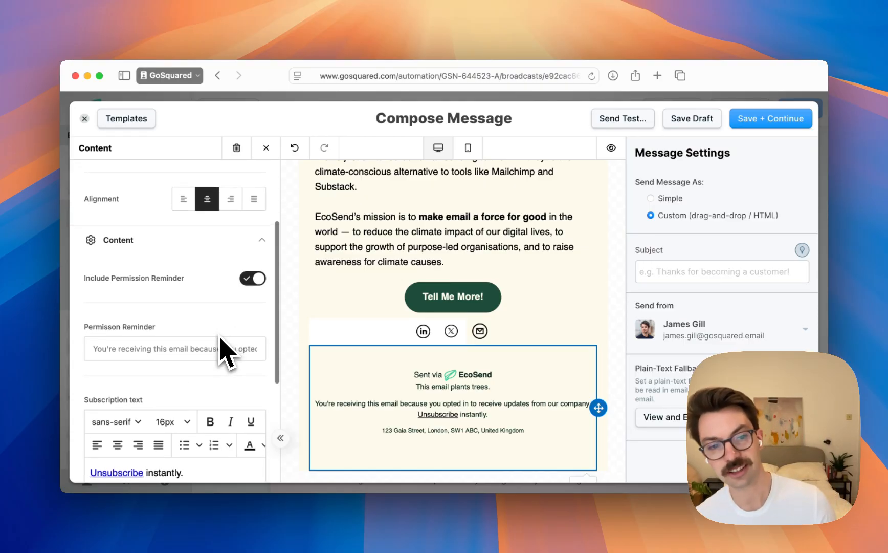
scroll(227, 348, up, 4)
scroll(221, 341, down, 10)
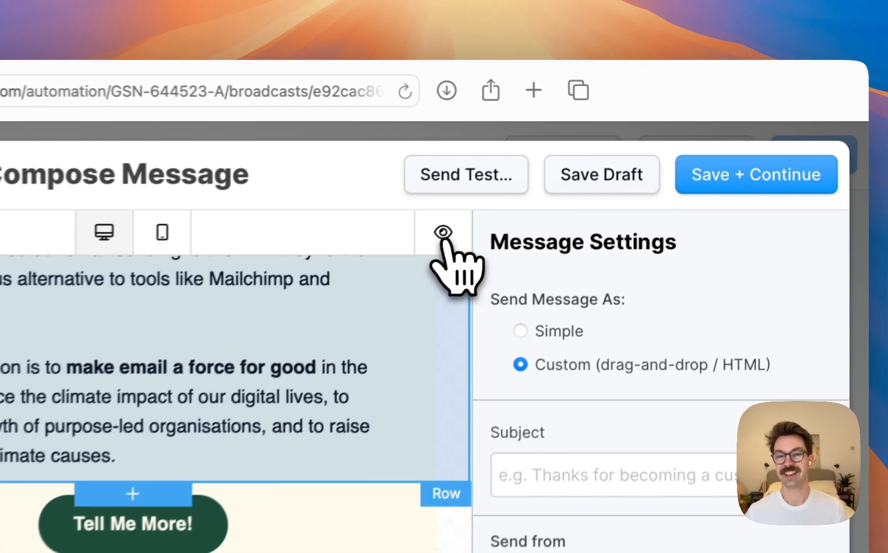
Preview the email and view the recipient options for a test email, closing them without sending
click(443, 232)
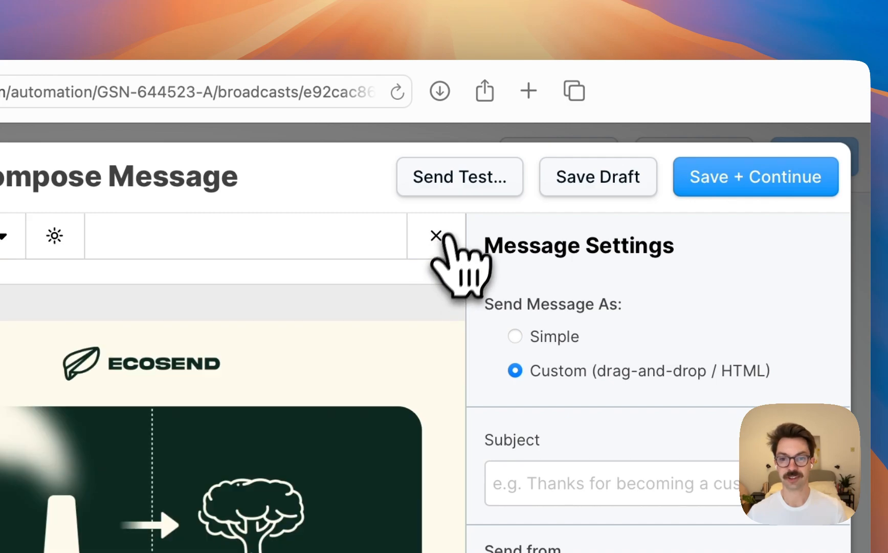
click(457, 180)
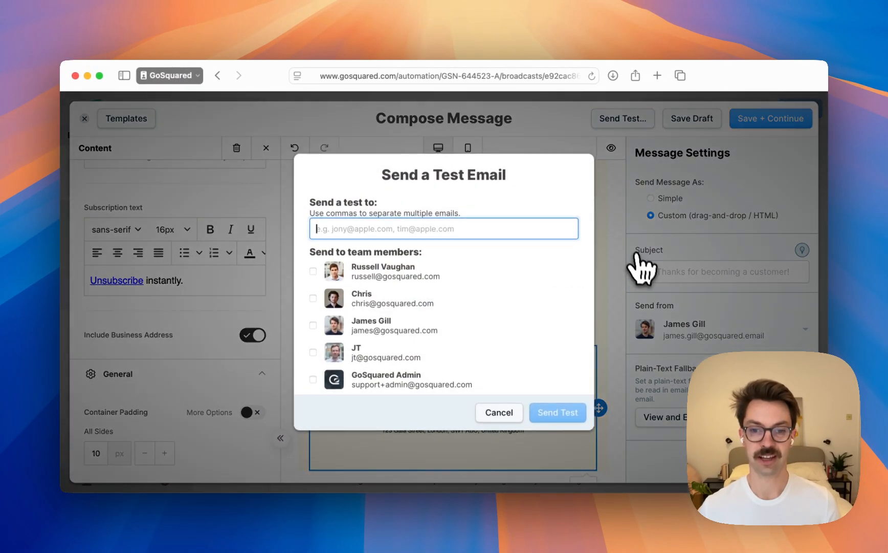
click(507, 414)
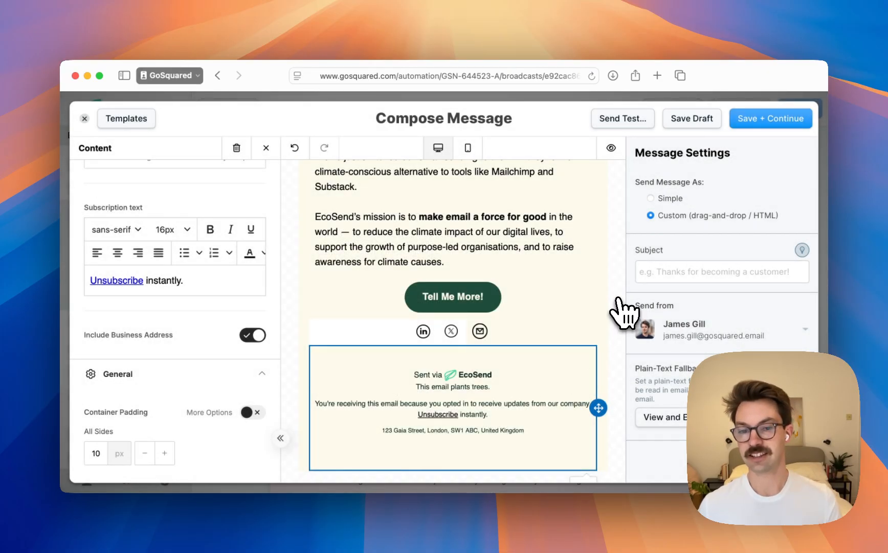